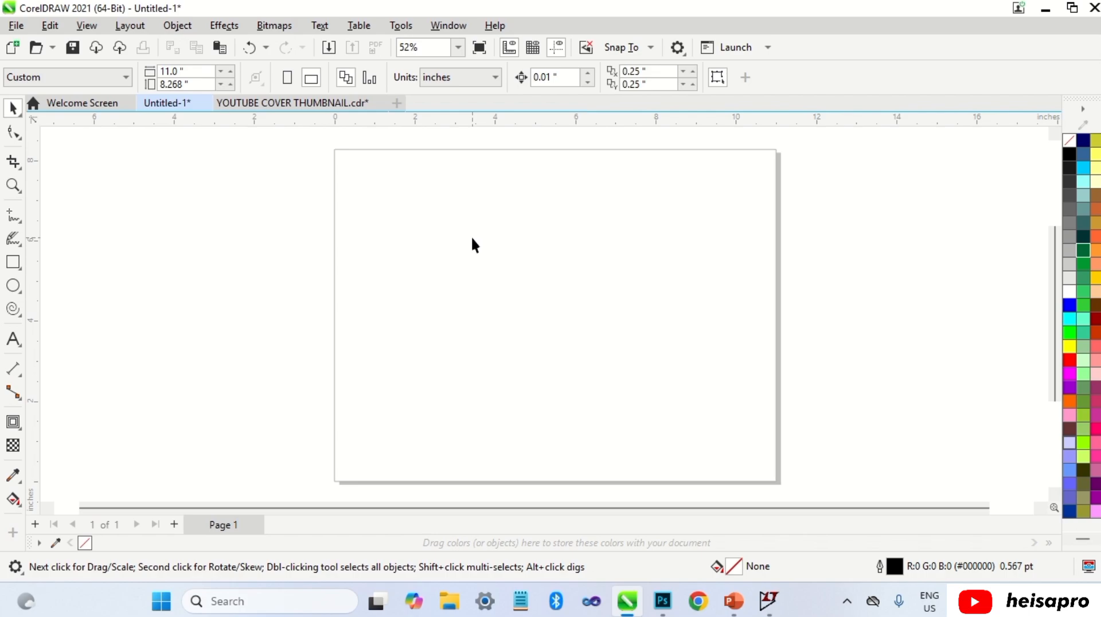
# Step: Import the image COFFE CUP.jpg and center it on the page
pyautogui.rightClick(502, 243)
pyautogui.click(539, 326)
pyautogui.doubleClick(249, 289)
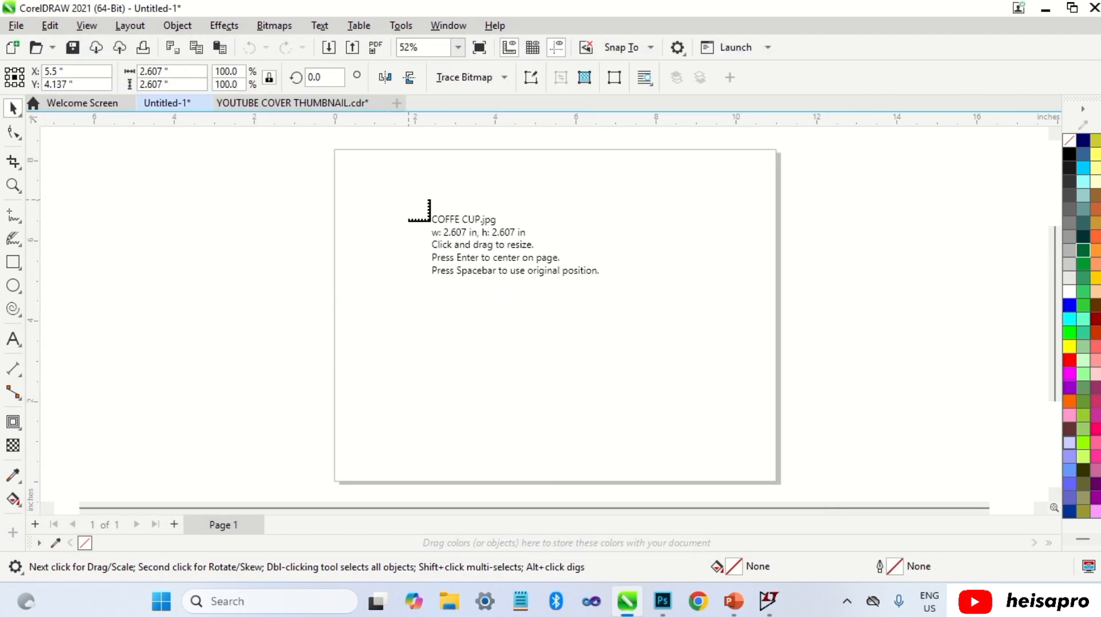
pyautogui.moveTo(408, 199); pyautogui.dragTo(740, 460)
pyautogui.press('p')
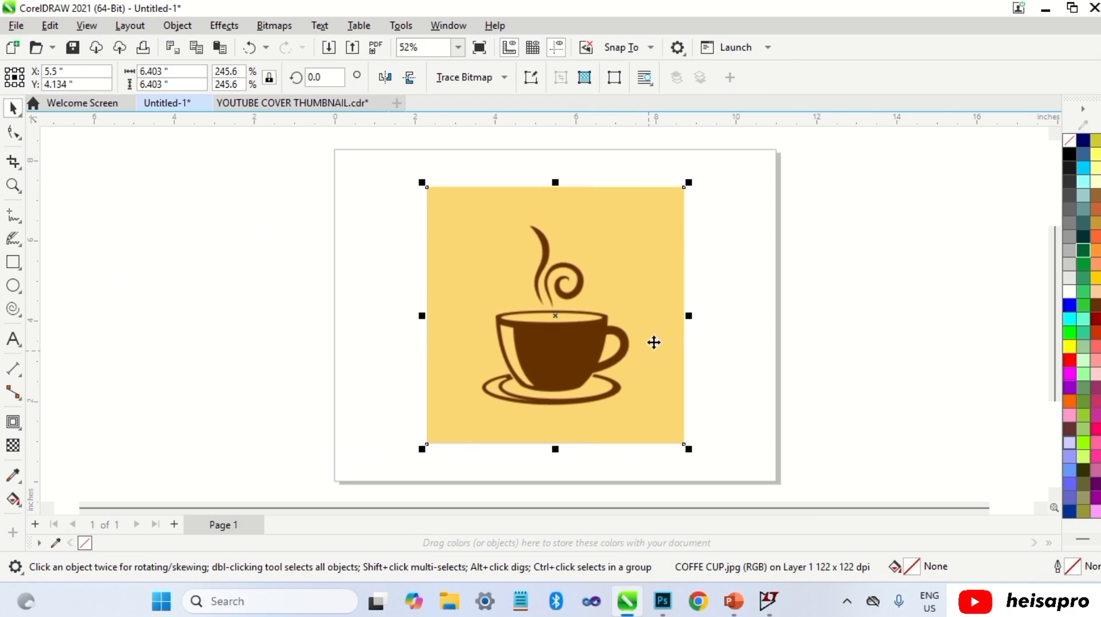
pyautogui.click(737, 287)
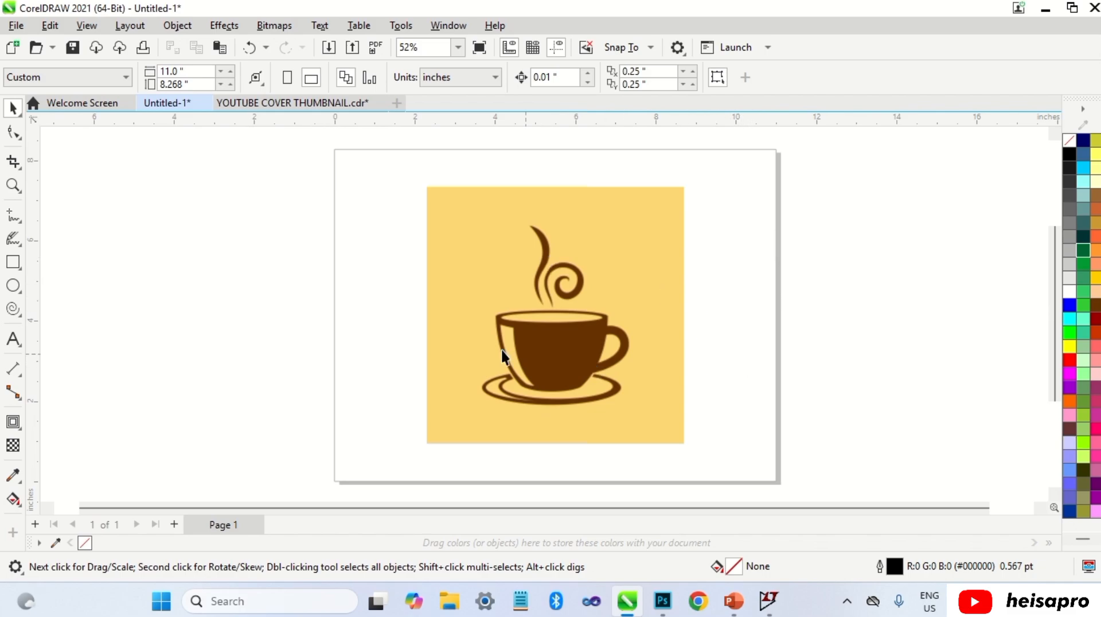
# Step: Draw a rectangle about 2.96 by 2.09 in over the cup body and give it a red outline
pyautogui.click(13, 262)
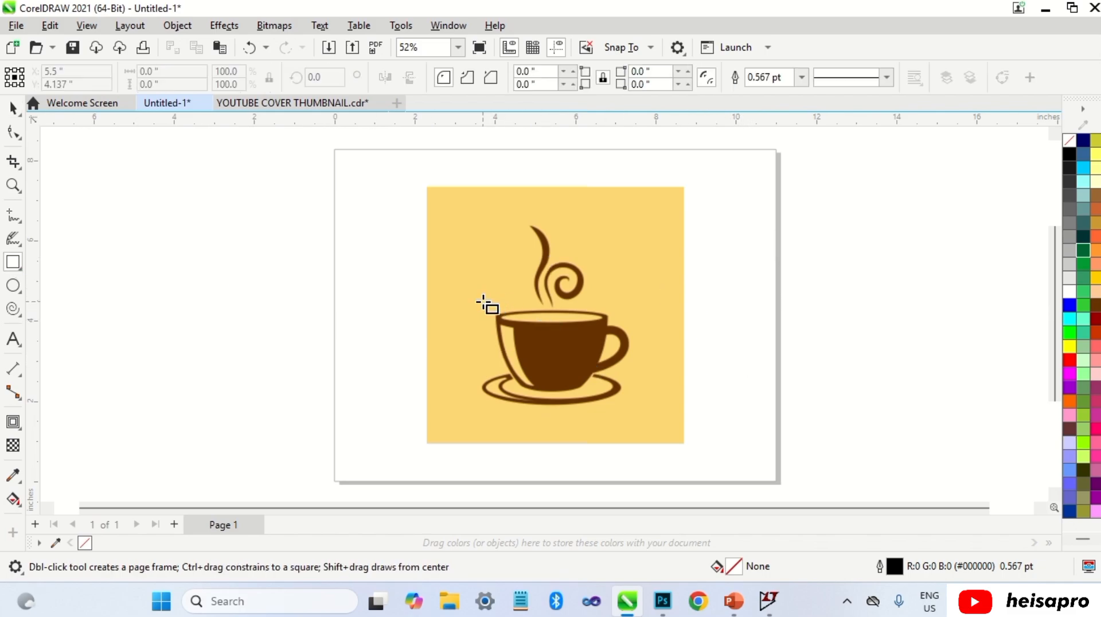
pyautogui.moveTo(490, 308)
pyautogui.mouseDown()
pyautogui.moveTo(562, 373)
pyautogui.moveTo(609, 392)
pyautogui.mouseUp()
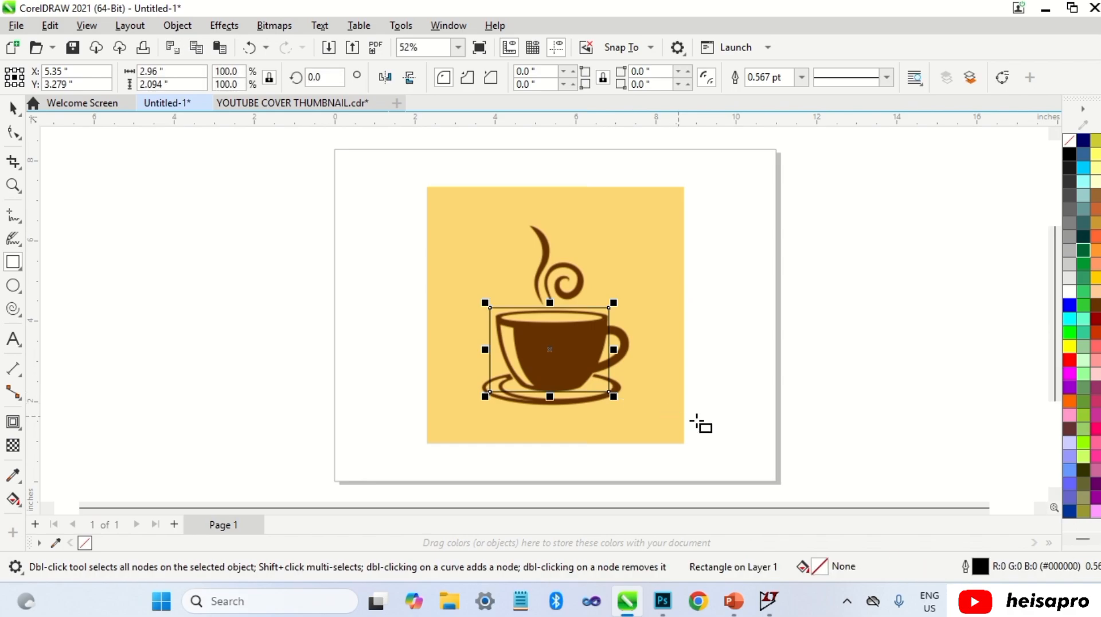
pyautogui.rightClick(1070, 360)
pyautogui.press('space')
pyautogui.click(701, 351)
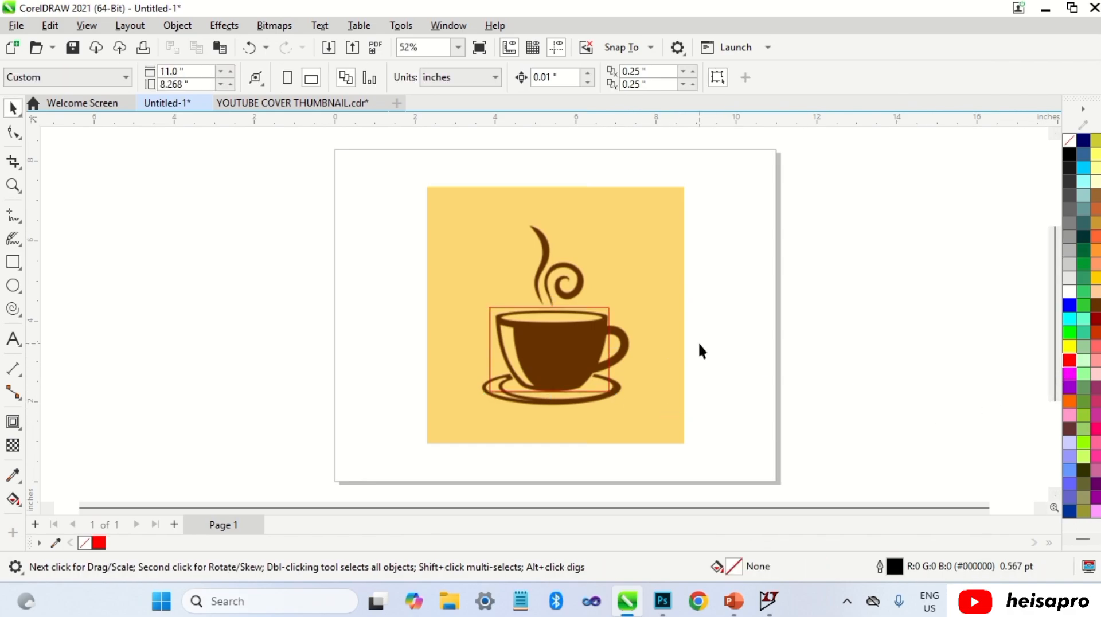
# Step: Convert the rectangle to curves for node editing
pyautogui.click(603, 346)
pyautogui.rightClick(604, 347)
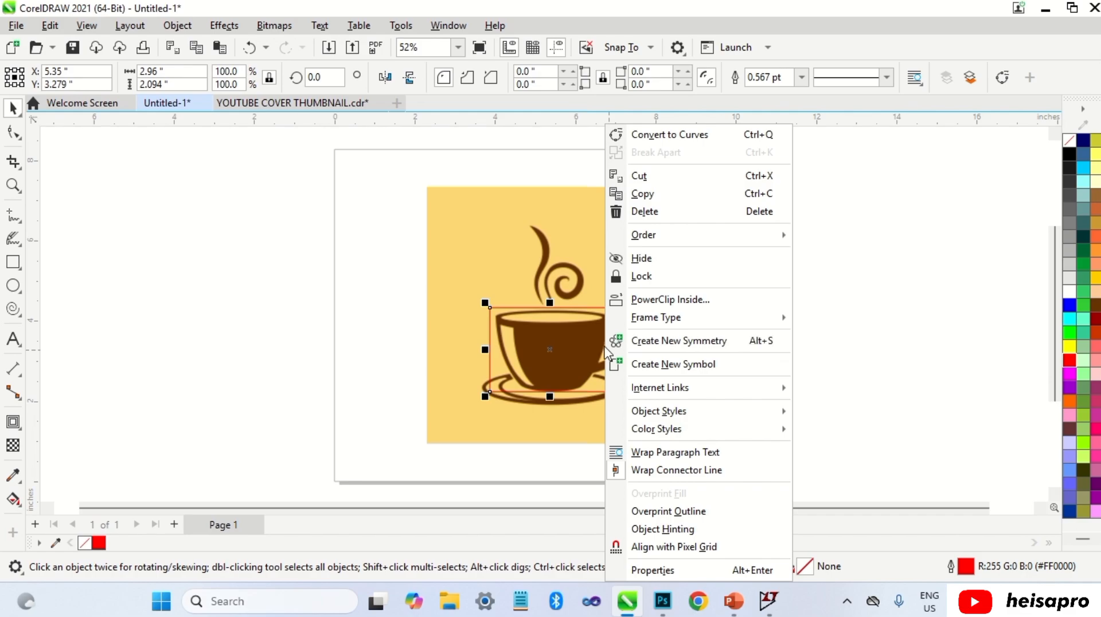
pyautogui.click(679, 136)
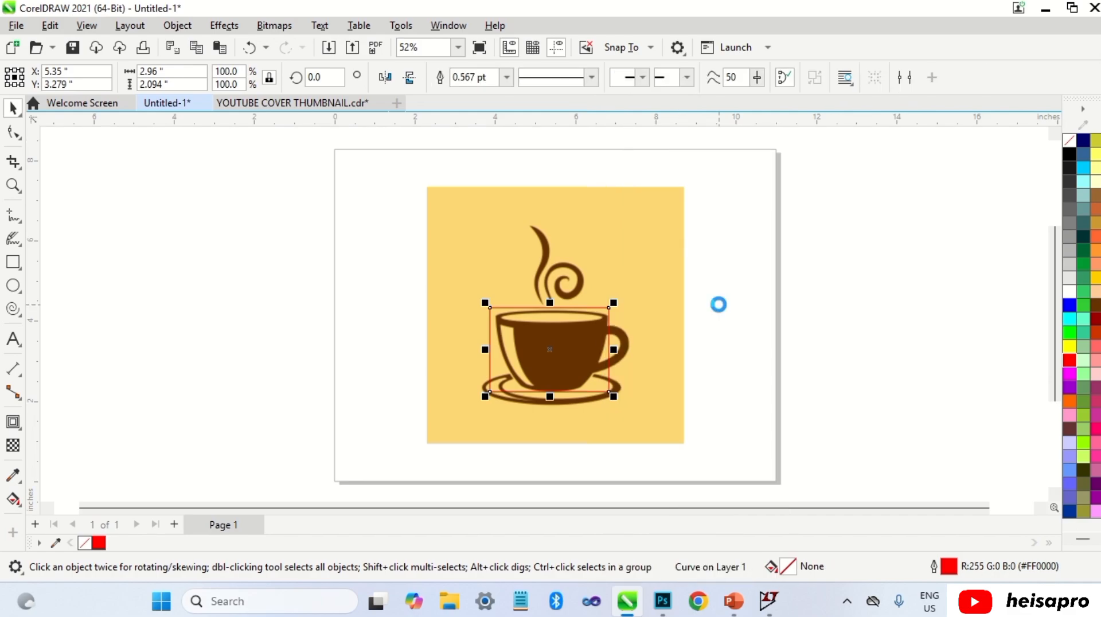
pyautogui.hotkey('ctrl', 'z')
pyautogui.hotkey('ctrl', 'q')
pyautogui.click(4, 132)
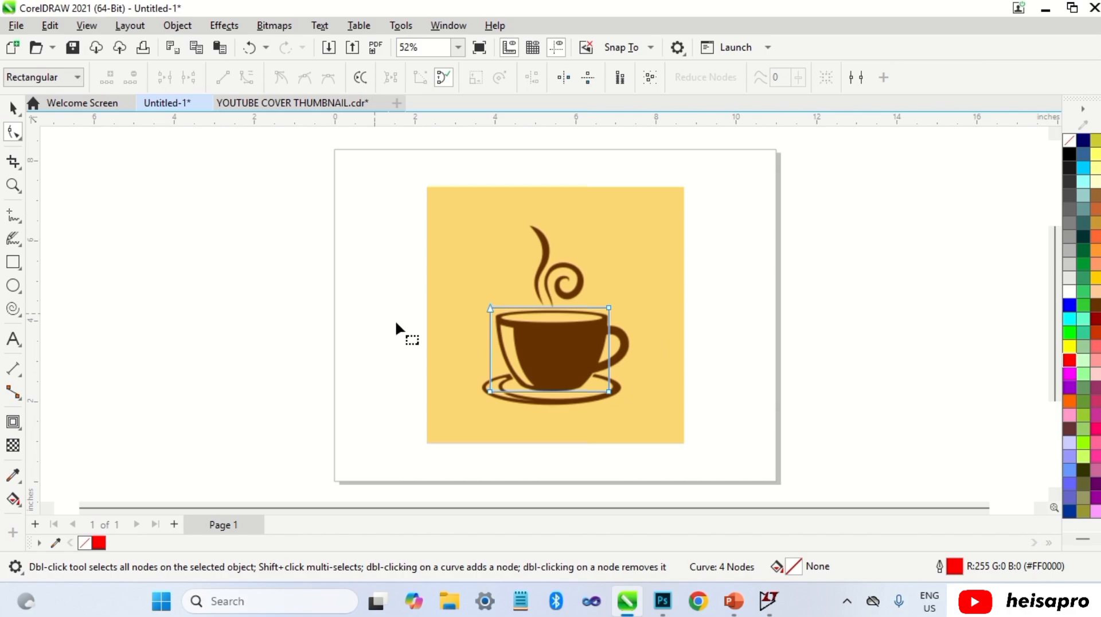
# Step: Move the rectangle's four corner nodes to match the tapered outline of the cup body
pyautogui.press('space')
pyautogui.press('space')
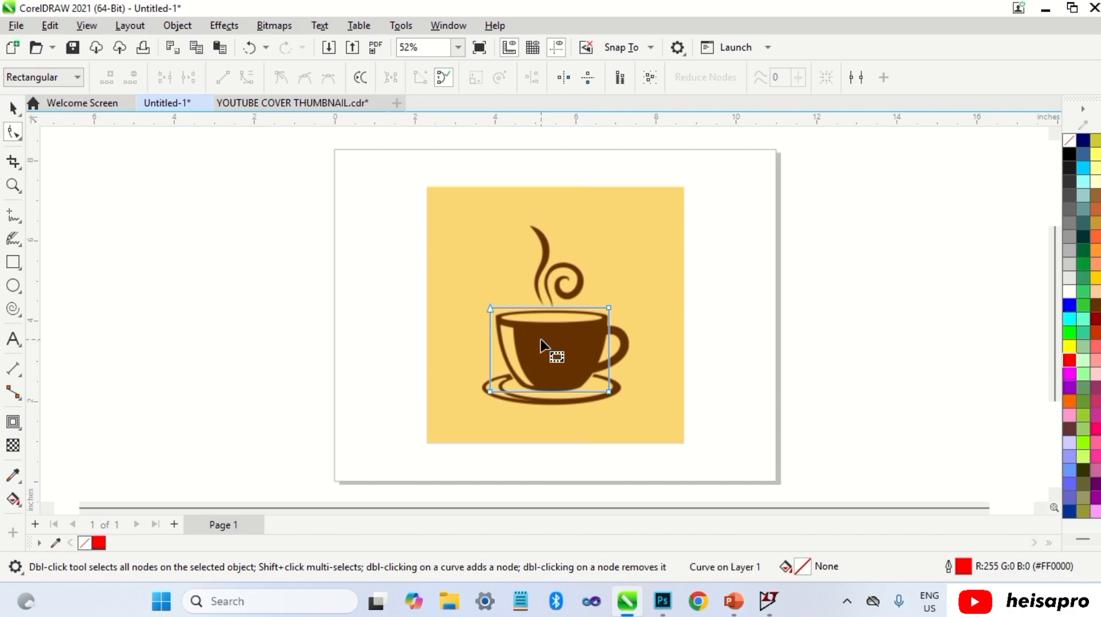
pyautogui.scroll(1, 543, 344)
pyautogui.scroll(6, 542, 345)
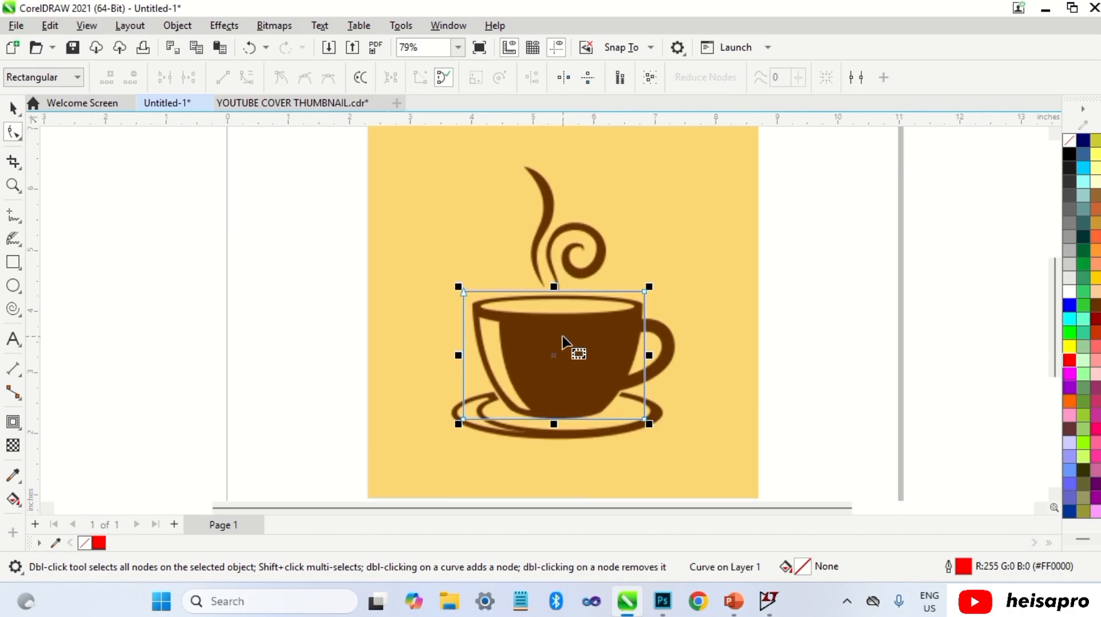
pyautogui.scroll(1, 535, 321)
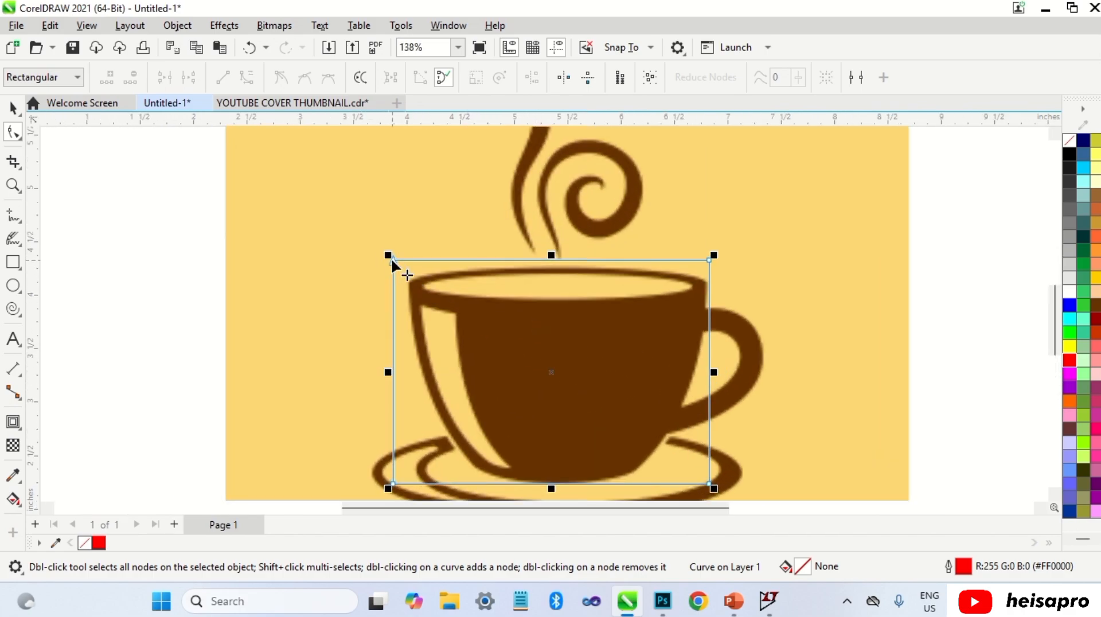
pyautogui.moveTo(393, 261); pyautogui.dragTo(407, 282)
pyautogui.moveTo(709, 259); pyautogui.dragTo(704, 283)
pyautogui.moveTo(709, 483); pyautogui.dragTo(631, 474)
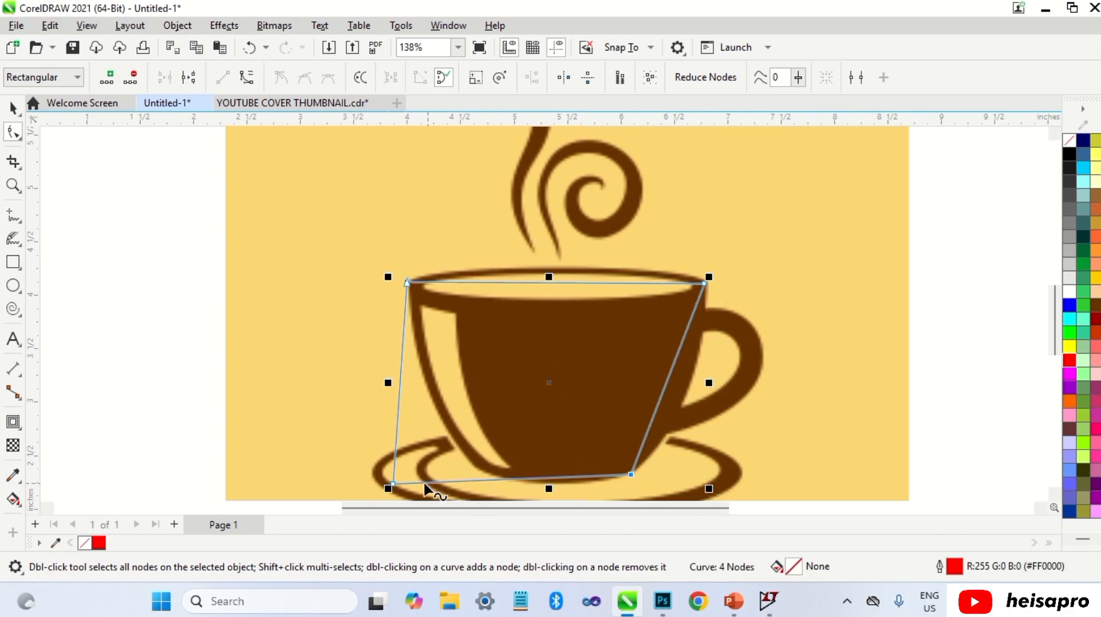
pyautogui.moveTo(393, 483); pyautogui.dragTo(469, 464)
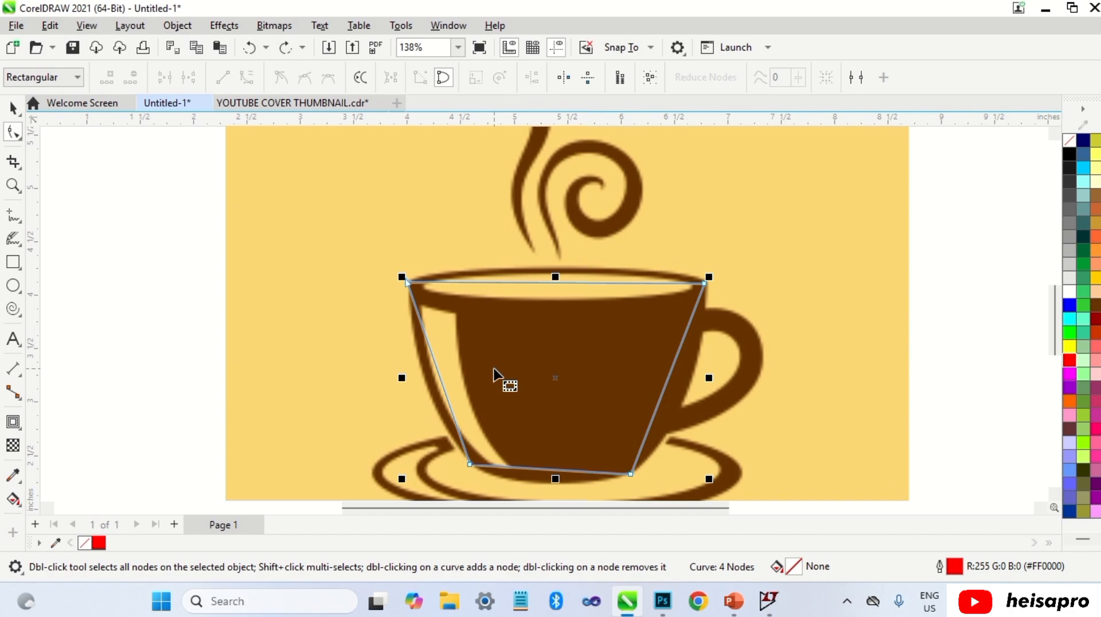
# Step: Convert the left segment to a curve and bend it to follow the cup's left edge
pyautogui.rightClick(439, 377)
pyautogui.click(487, 190)
pyautogui.moveTo(436, 374); pyautogui.dragTo(425, 387)
# Step: Convert the top segment to a curve and bend it along the cup rim, adjusting its control handles
pyautogui.rightClick(553, 279)
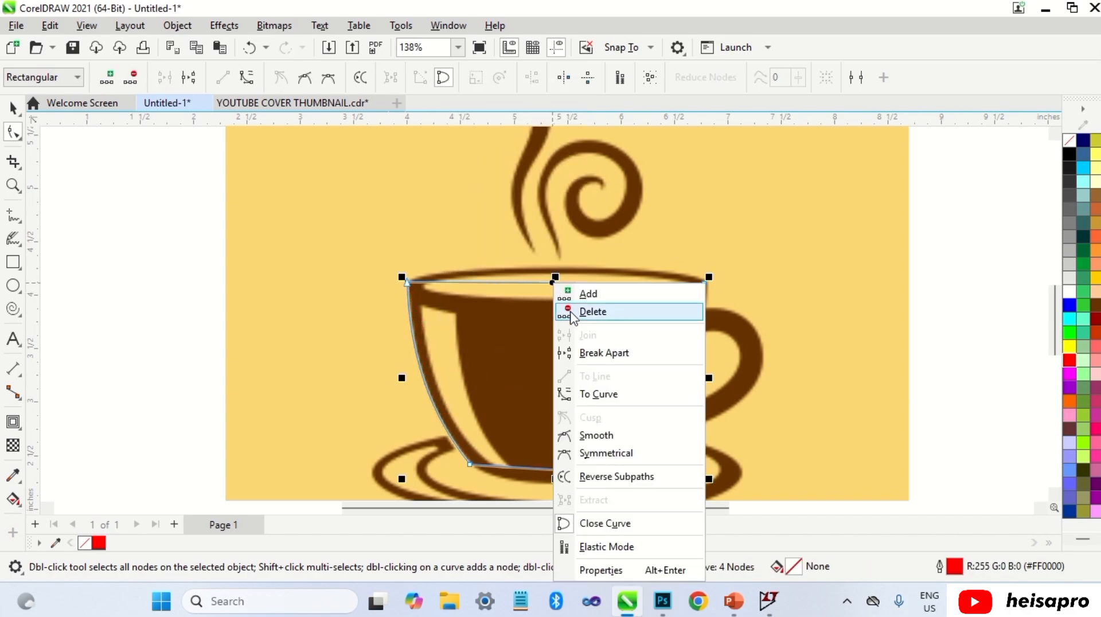
pyautogui.click(605, 394)
pyautogui.scroll(2, 562, 285)
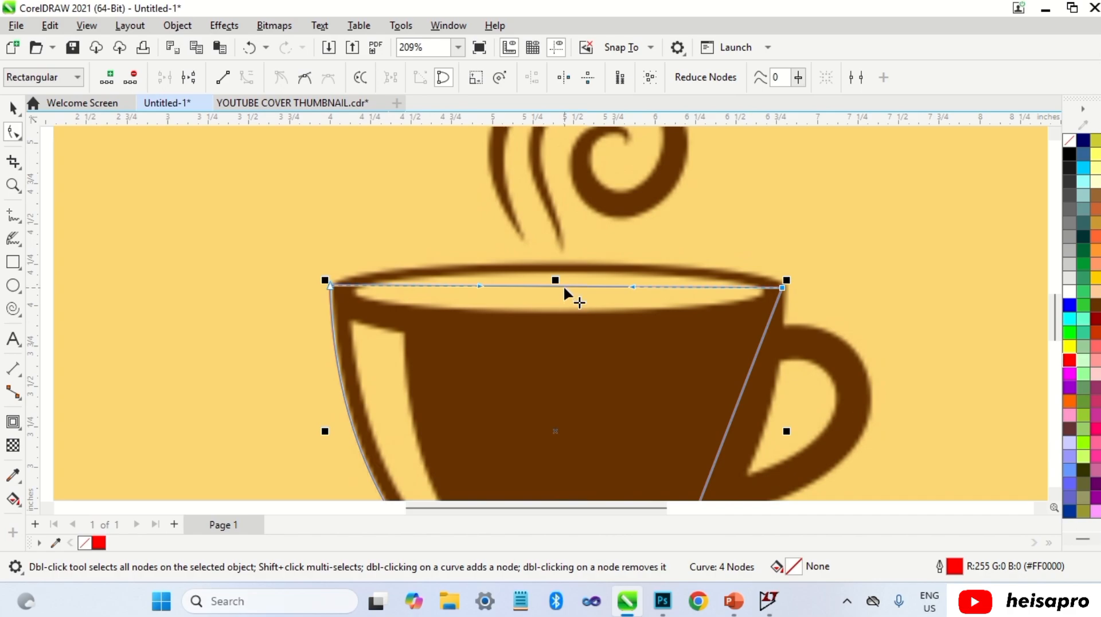
pyautogui.moveTo(563, 285); pyautogui.dragTo(564, 266)
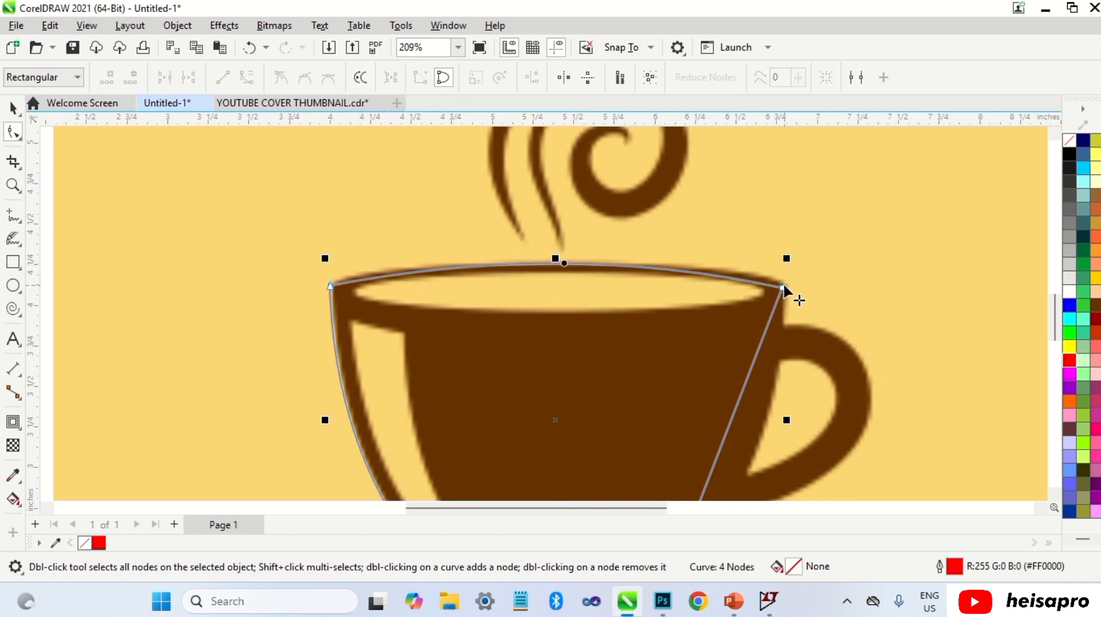
pyautogui.moveTo(789, 287); pyautogui.dragTo(791, 288)
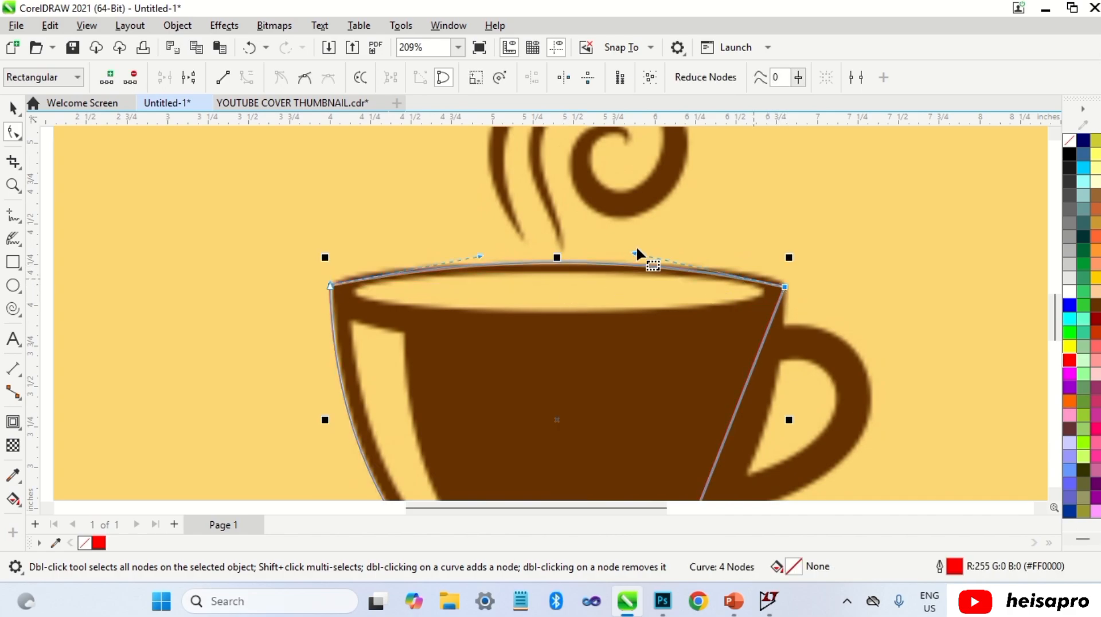
pyautogui.moveTo(634, 254); pyautogui.dragTo(738, 250)
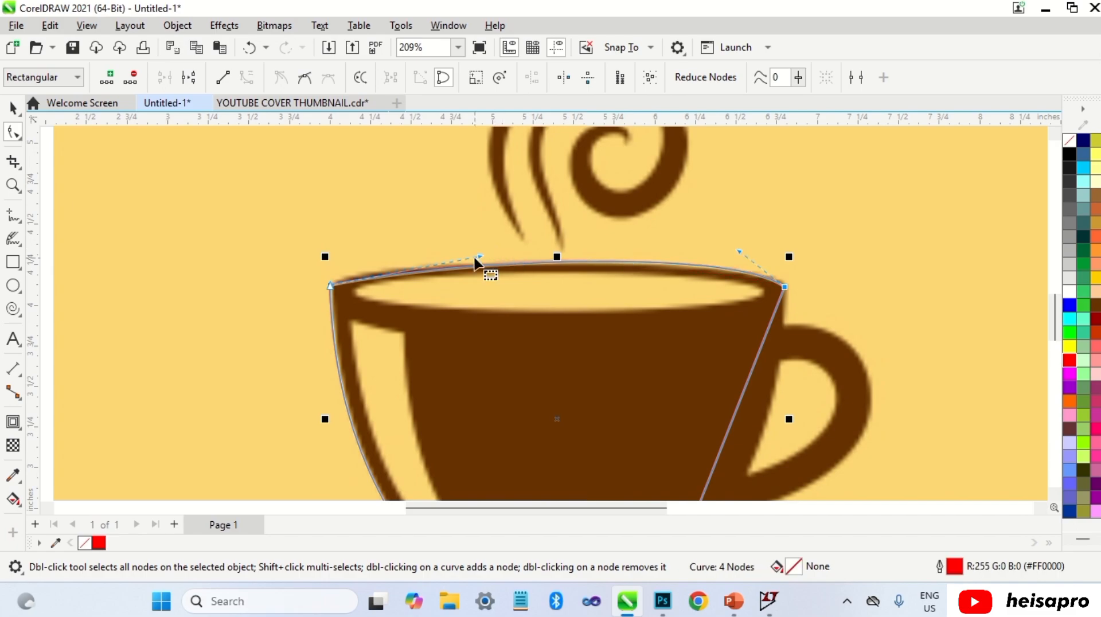
pyautogui.moveTo(479, 258); pyautogui.dragTo(353, 253)
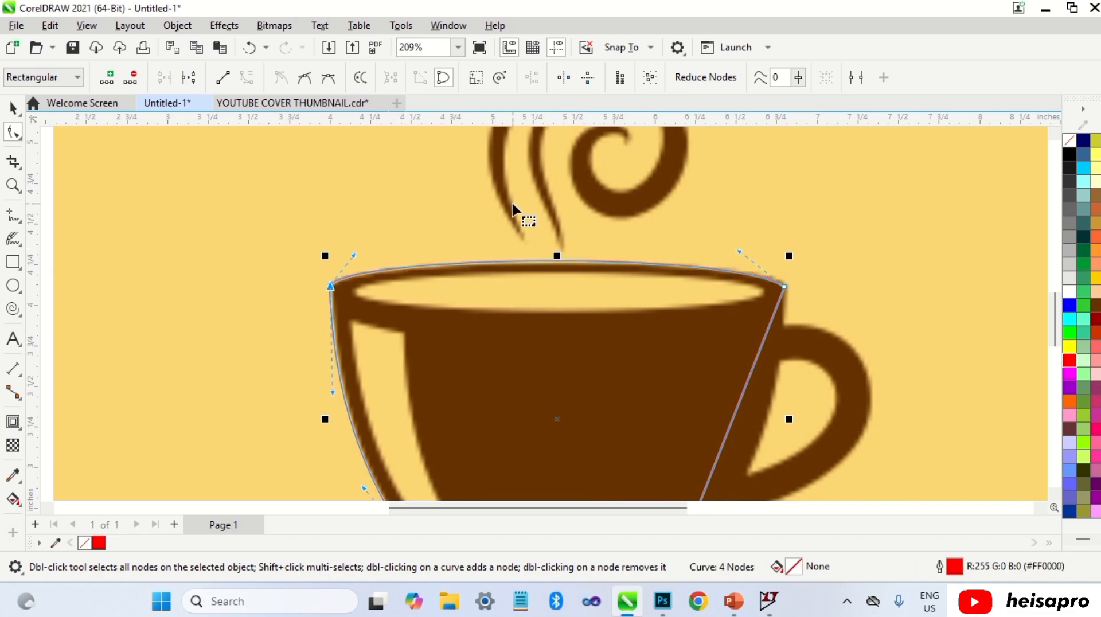
# Step: Convert the right segment to a curve and bend it to follow the cup's right edge
pyautogui.scroll(-2, 522, 215)
pyautogui.scroll(1, 652, 416)
pyautogui.rightClick(649, 358)
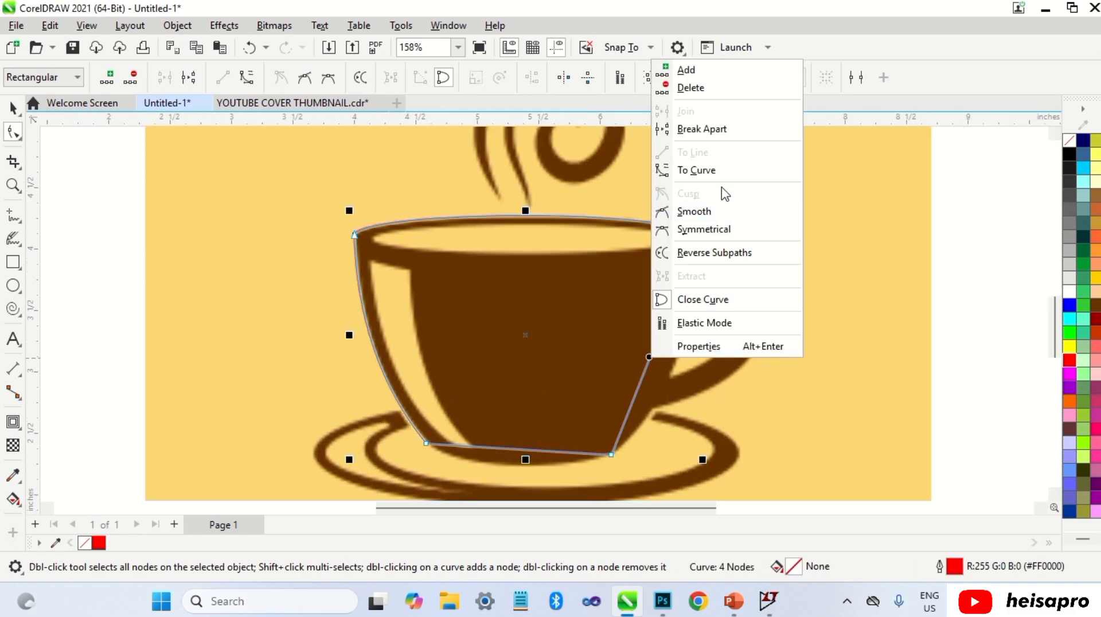
pyautogui.click(728, 182)
pyautogui.moveTo(656, 359); pyautogui.dragTo(675, 370)
# Step: Nudge the bottom-left node, then convert the bottom segment to a curve and bow it down along the cup base
pyautogui.scroll(3, 534, 456)
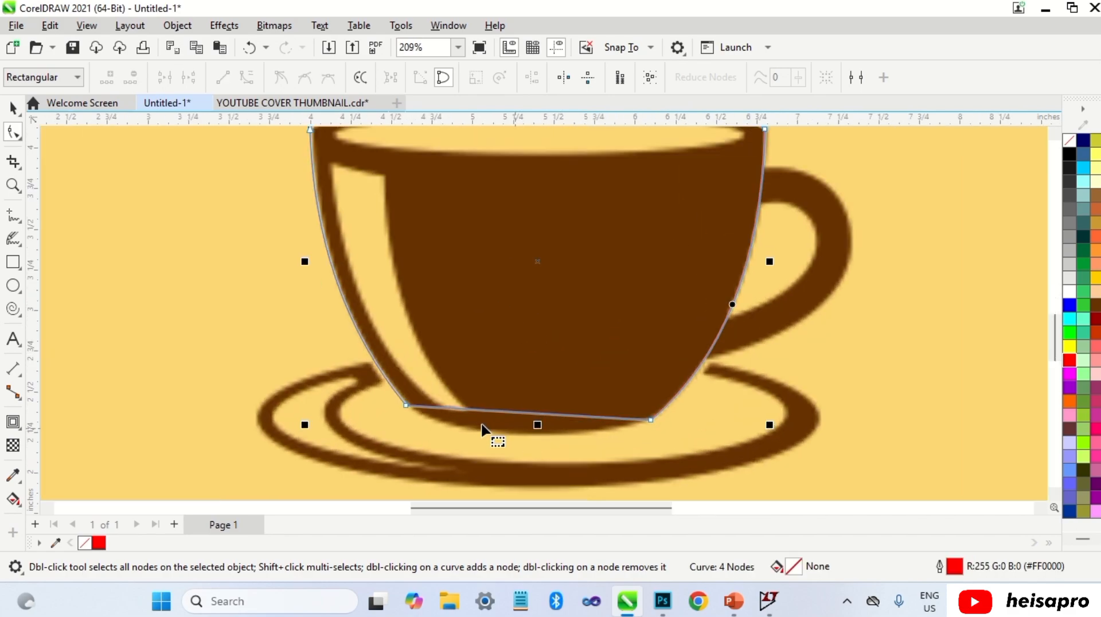
pyautogui.moveTo(410, 405); pyautogui.dragTo(419, 411)
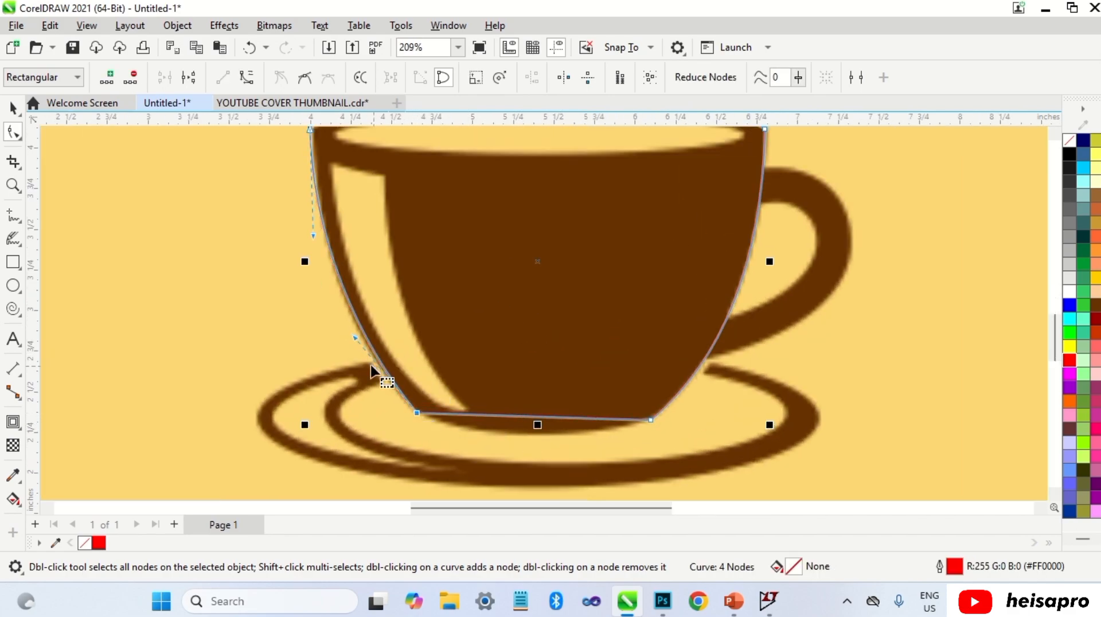
pyautogui.click(504, 417)
pyautogui.rightClick(513, 415)
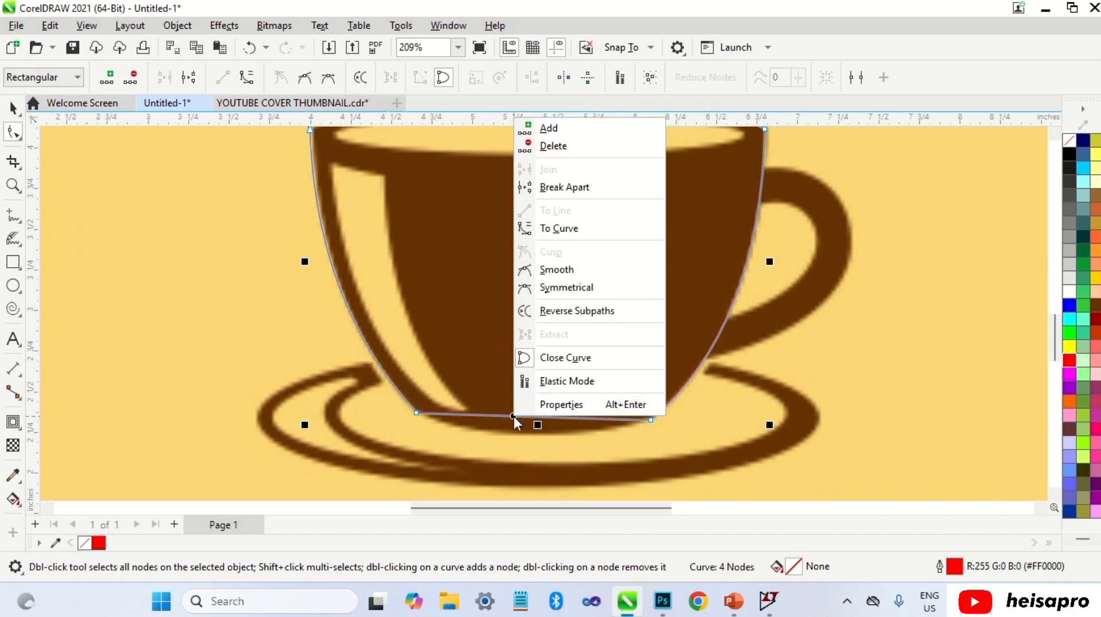
pyautogui.click(591, 244)
pyautogui.moveTo(528, 423); pyautogui.dragTo(520, 431)
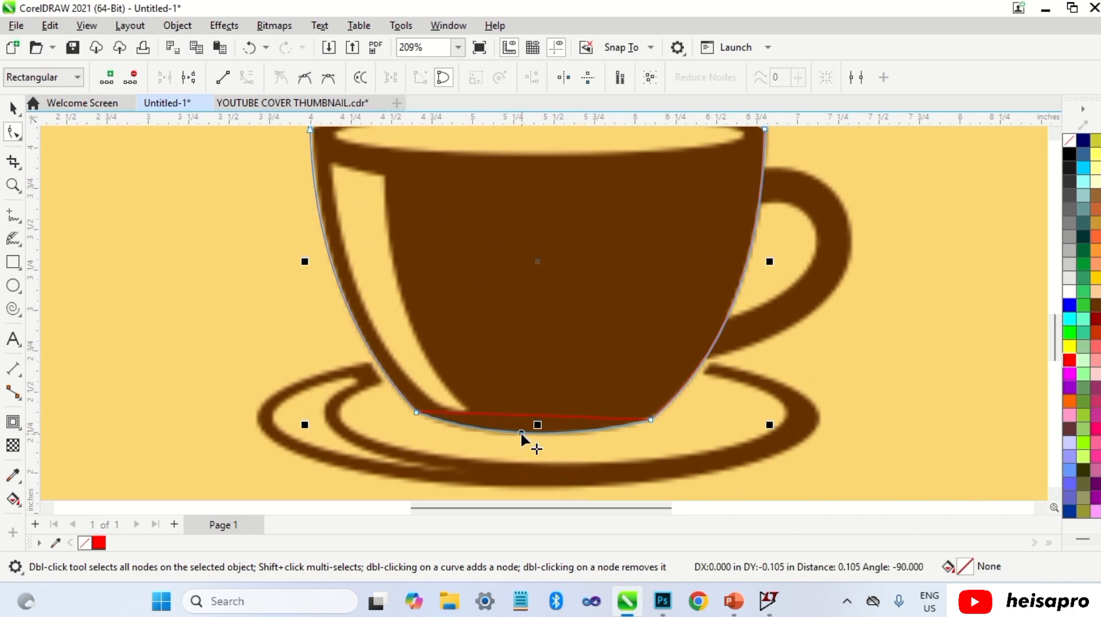
pyautogui.moveTo(521, 431); pyautogui.dragTo(521, 433)
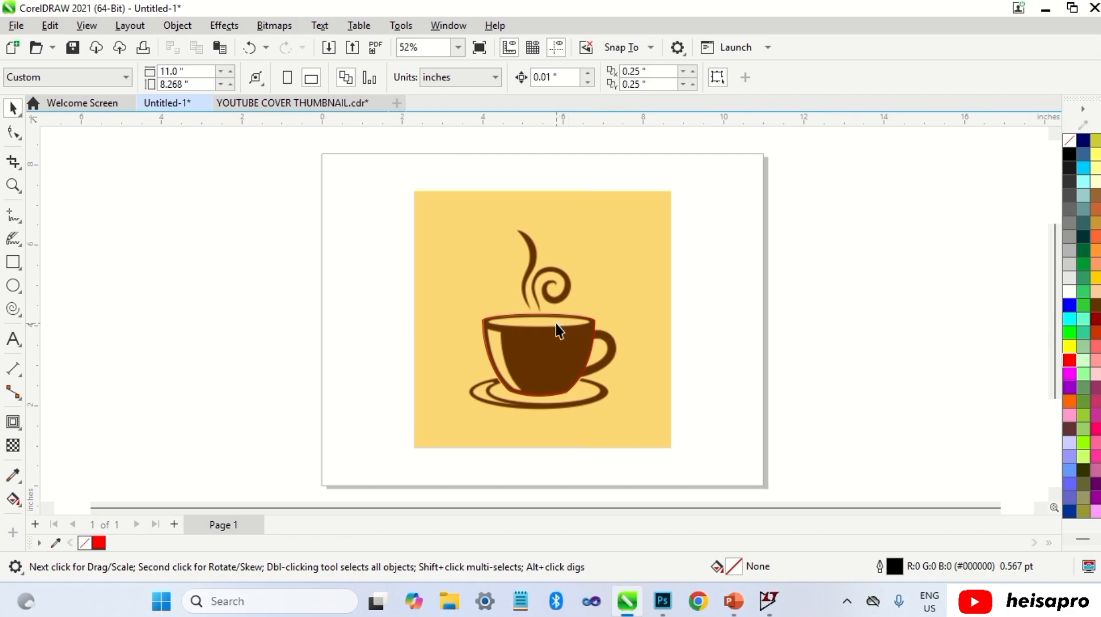
# Step: Draw an ellipse about 2.52 in wide over the cup's rim opening and stretch it to about 0.32 in tall
pyautogui.click(13, 285)
pyautogui.scroll(1, 541, 319)
pyautogui.scroll(2, 540, 320)
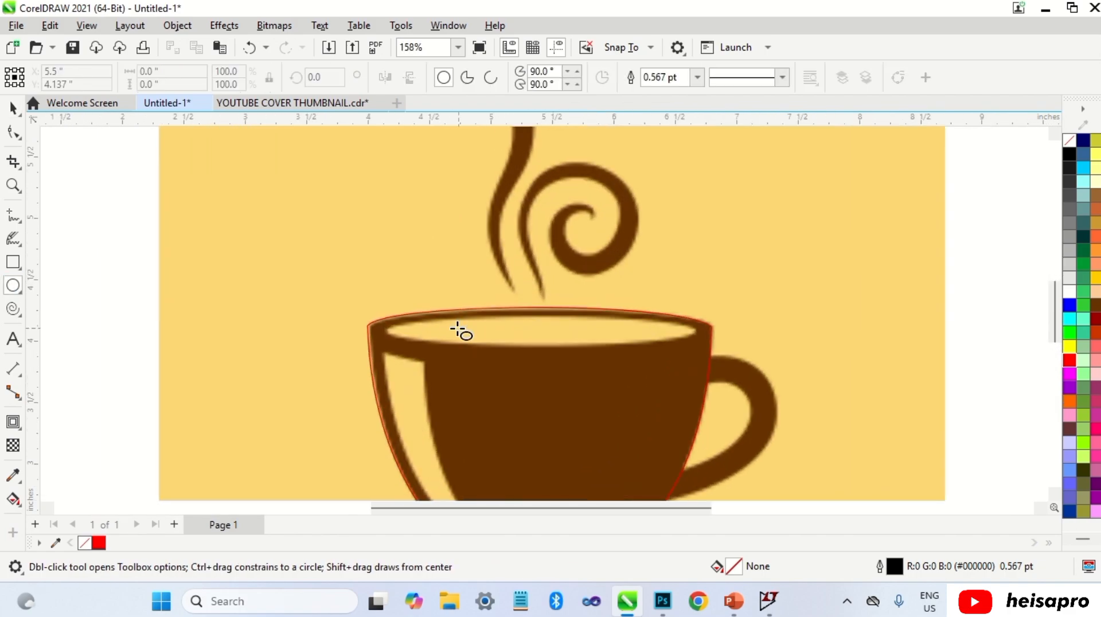
pyautogui.moveTo(388, 325); pyautogui.dragTo(701, 350)
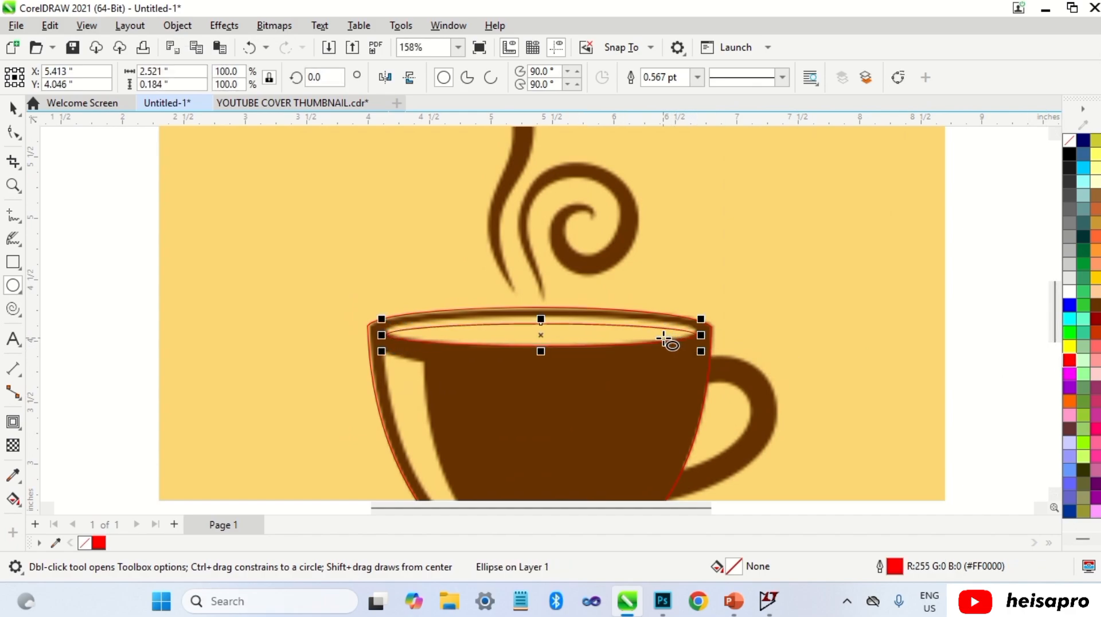
pyautogui.press('space')
pyautogui.moveTo(542, 312); pyautogui.dragTo(549, 305)
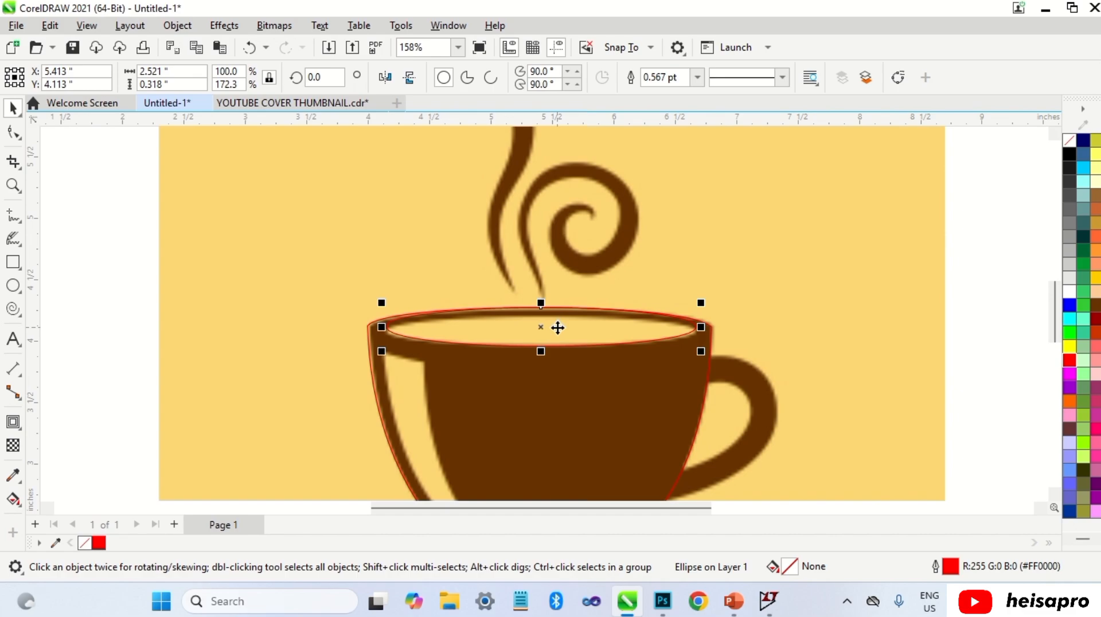
# Step: Turn snapping off
pyautogui.click(86, 26)
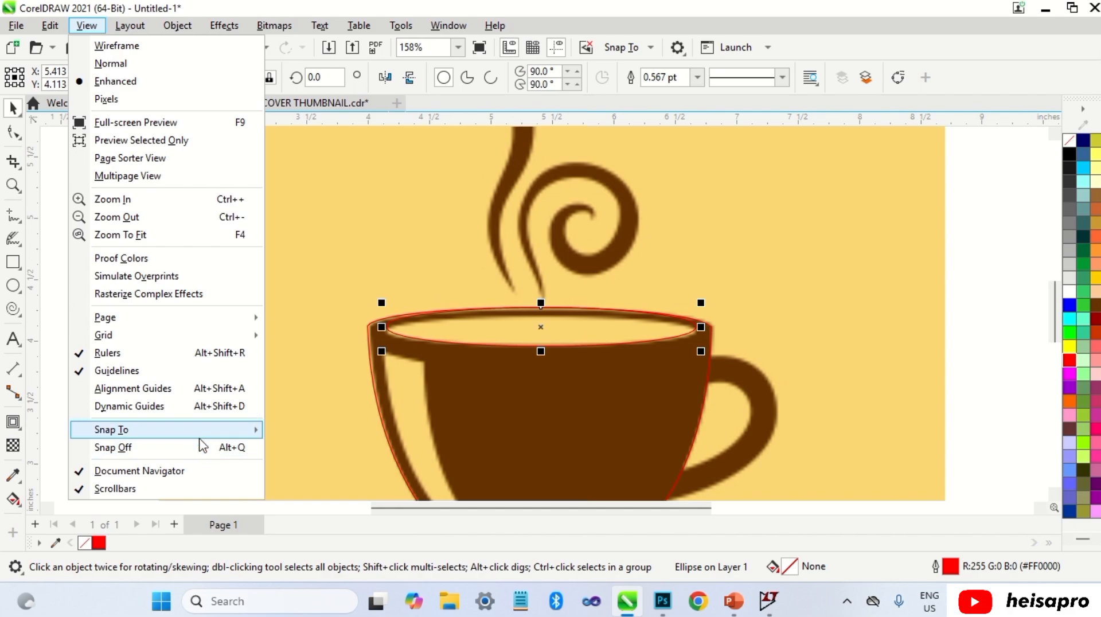
pyautogui.moveTo(200, 434)
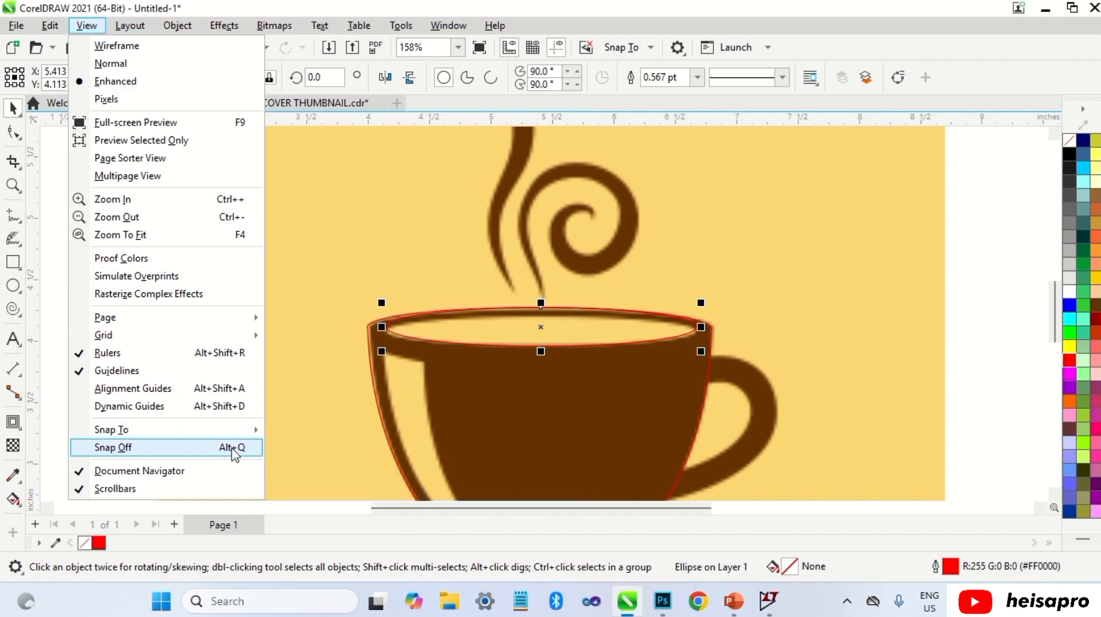
pyautogui.click(234, 448)
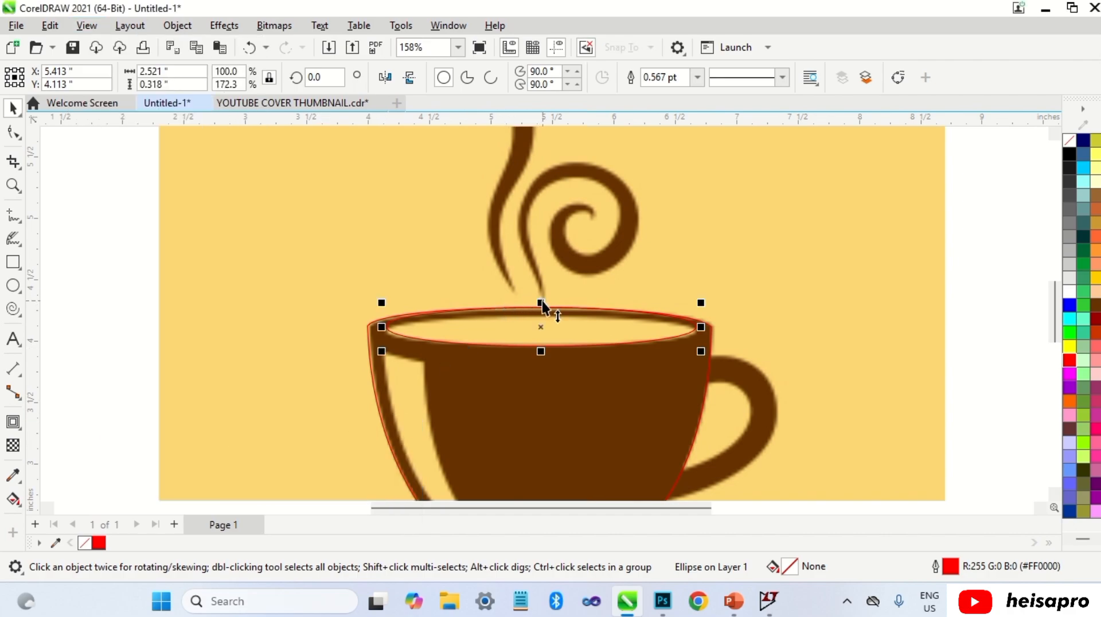
# Step: Reduce the ellipse's height to about 0.25 in to fit the rim opening, then deselect it
pyautogui.moveTo(541, 302)
pyautogui.mouseDown()
pyautogui.moveTo(534, 315)
pyautogui.moveTo(536, 305)
pyautogui.mouseUp()
pyautogui.scroll(1, 542, 310)
pyautogui.scroll(2, 542, 319)
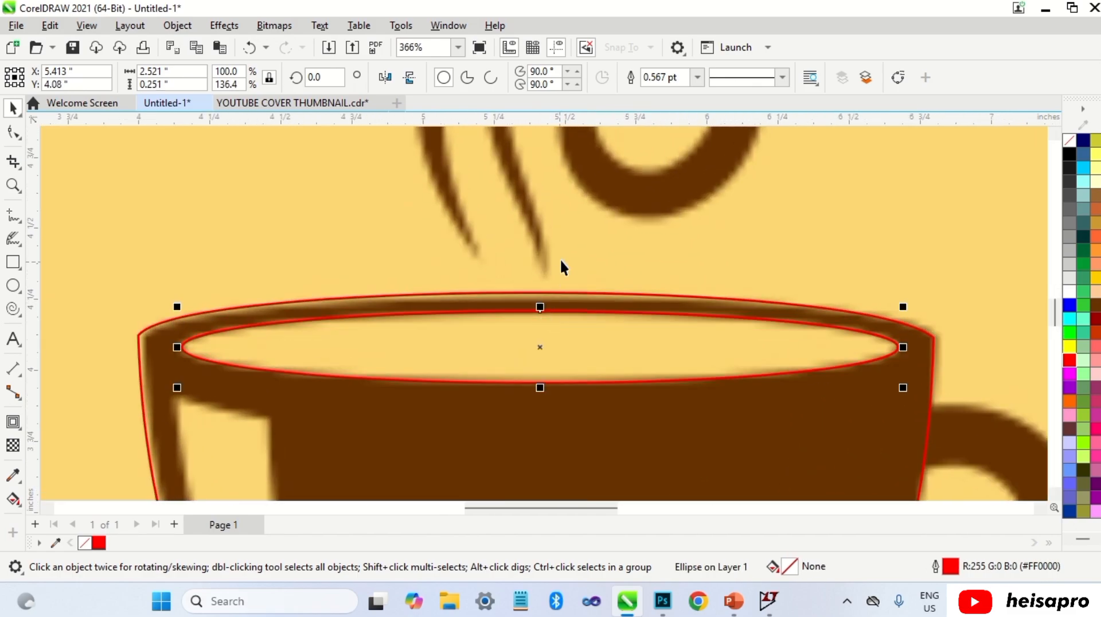
pyautogui.scroll(-4, 560, 264)
pyautogui.press('Escape')
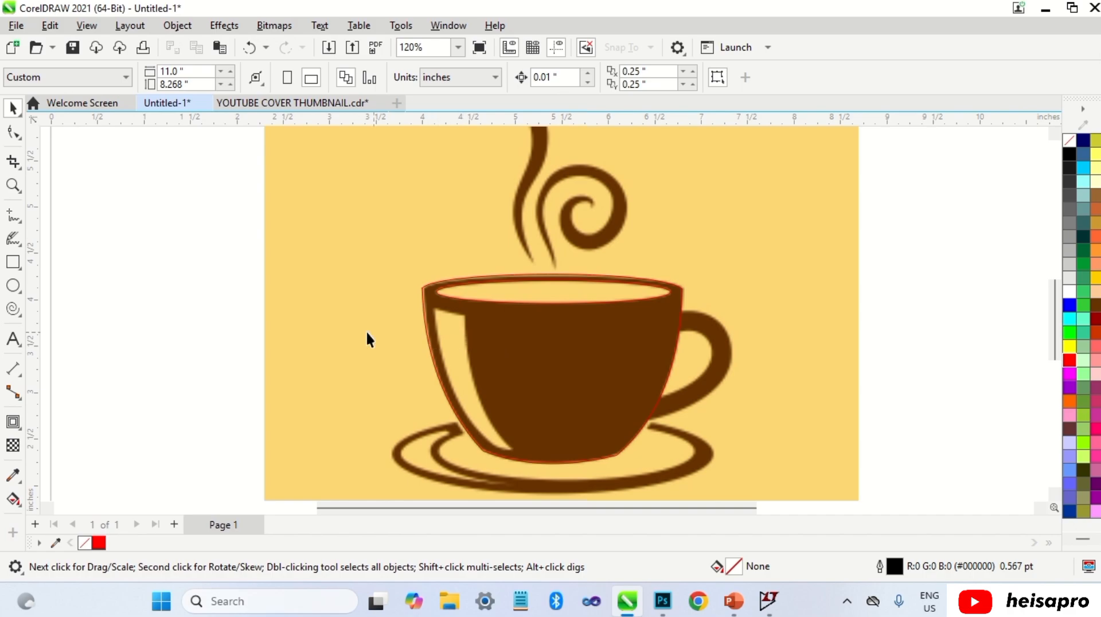
# Step: Draw a rectangle about 0.79 × 1.58 in over the cup's left highlight and give it a red outline
pyautogui.click(13, 262)
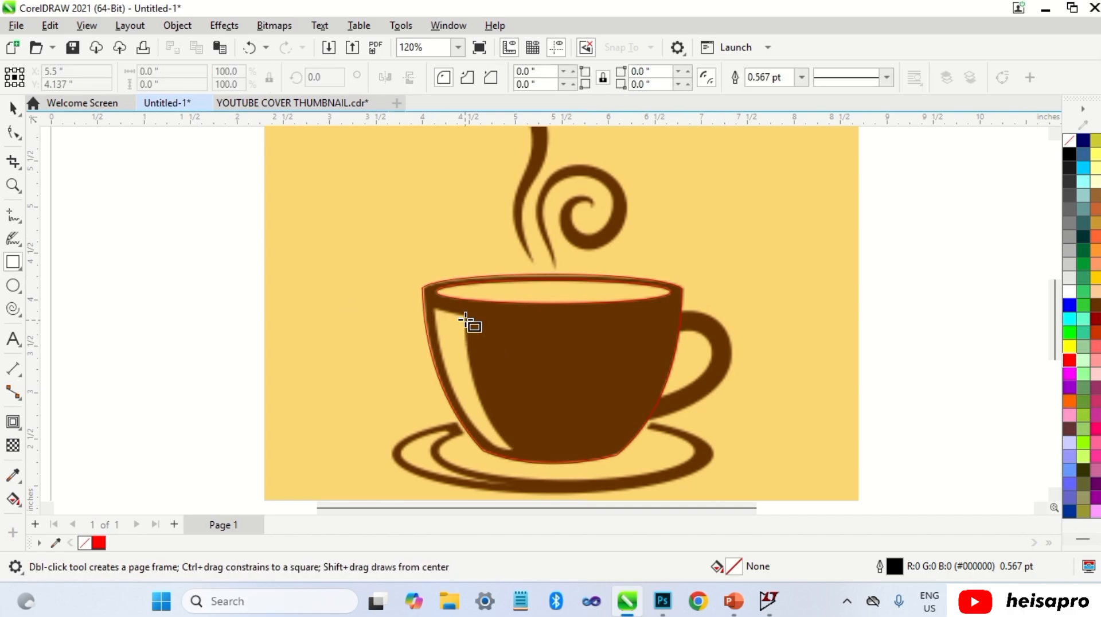
pyautogui.moveTo(436, 302)
pyautogui.mouseDown()
pyautogui.moveTo(519, 459)
pyautogui.moveTo(510, 448)
pyautogui.mouseUp()
pyautogui.press('space')
pyautogui.rightClick(1069, 360)
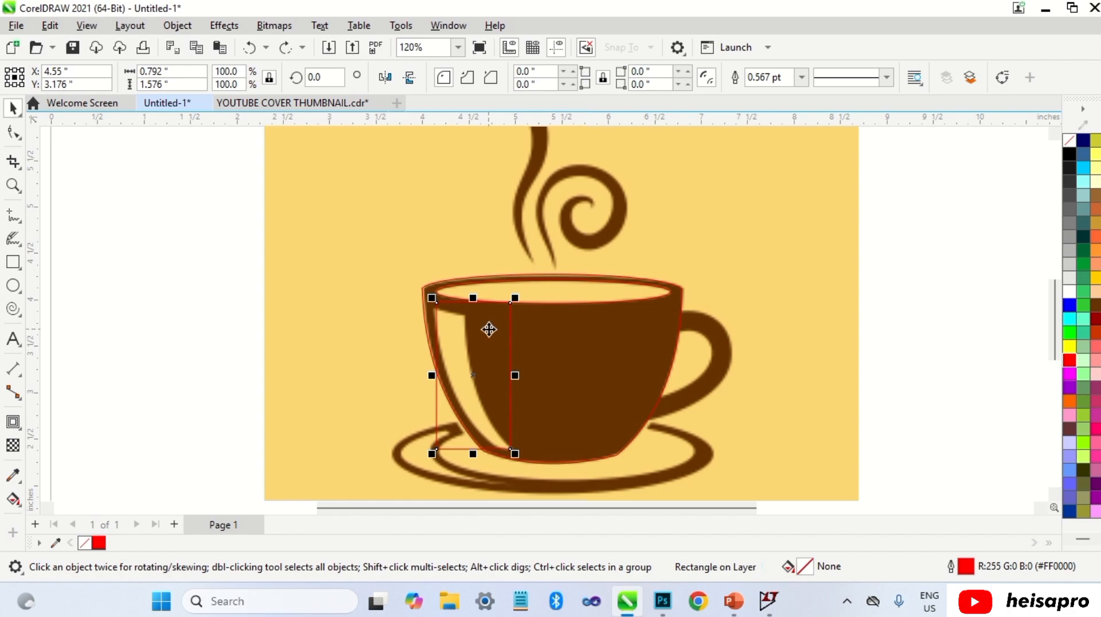
# Step: Convert the highlight rectangle to curves and move its corner nodes onto the highlight's corners
pyautogui.hotkey('ctrl', 'q')
pyautogui.press('F10')
pyautogui.scroll(2, 442, 312)
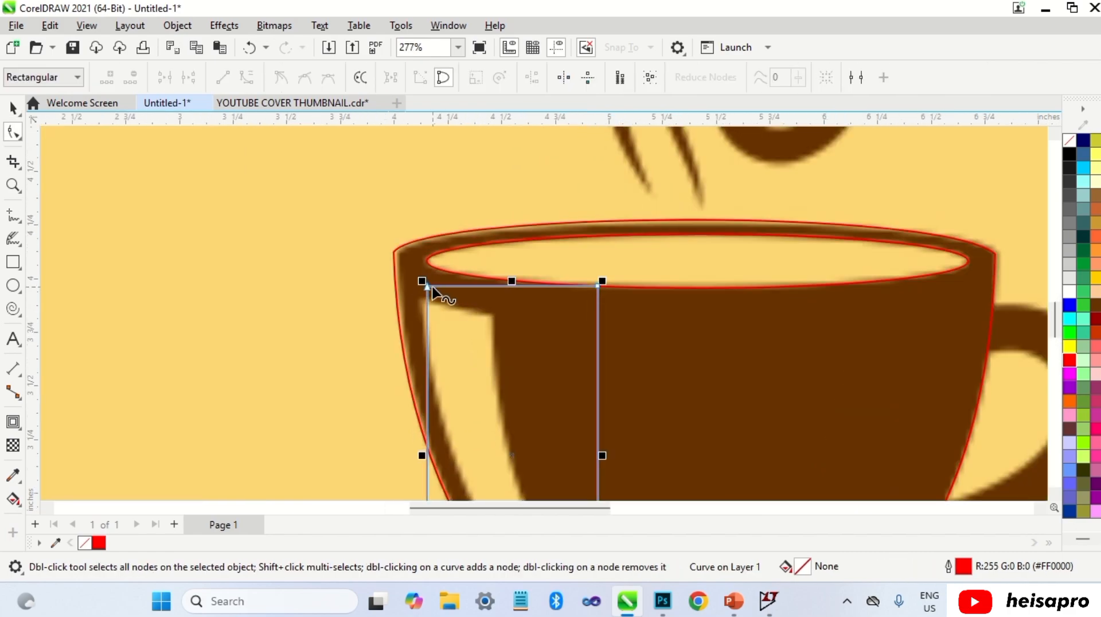
pyautogui.moveTo(432, 289)
pyautogui.mouseDown()
pyautogui.moveTo(442, 326)
pyautogui.moveTo(424, 300)
pyautogui.mouseUp()
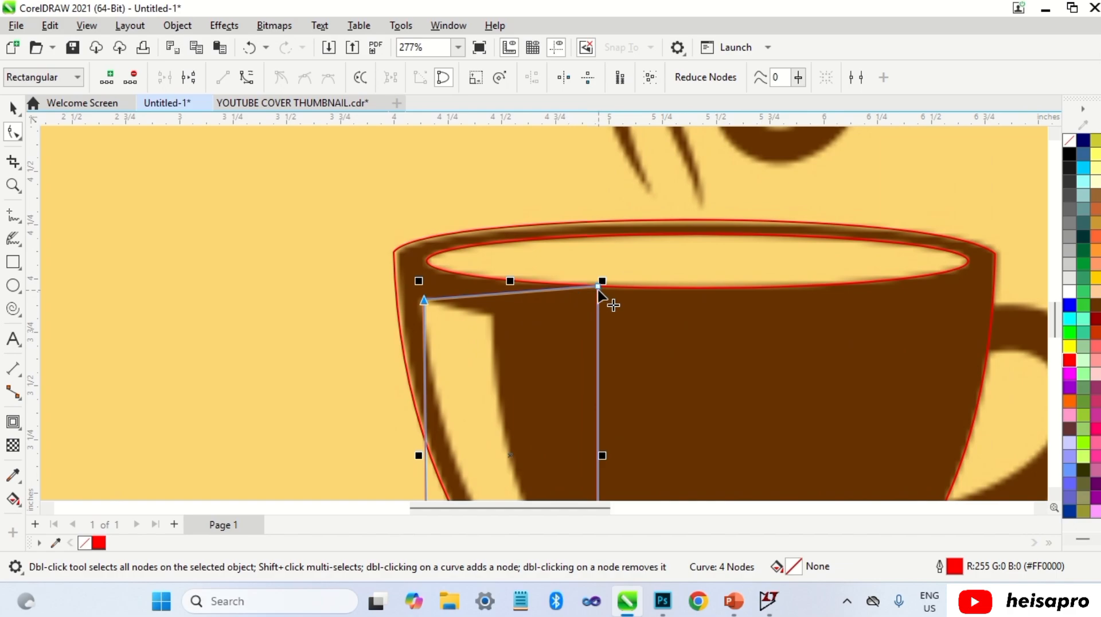
pyautogui.moveTo(598, 285); pyautogui.dragTo(508, 307)
pyautogui.scroll(-2, 516, 327)
pyautogui.scroll(1, 524, 401)
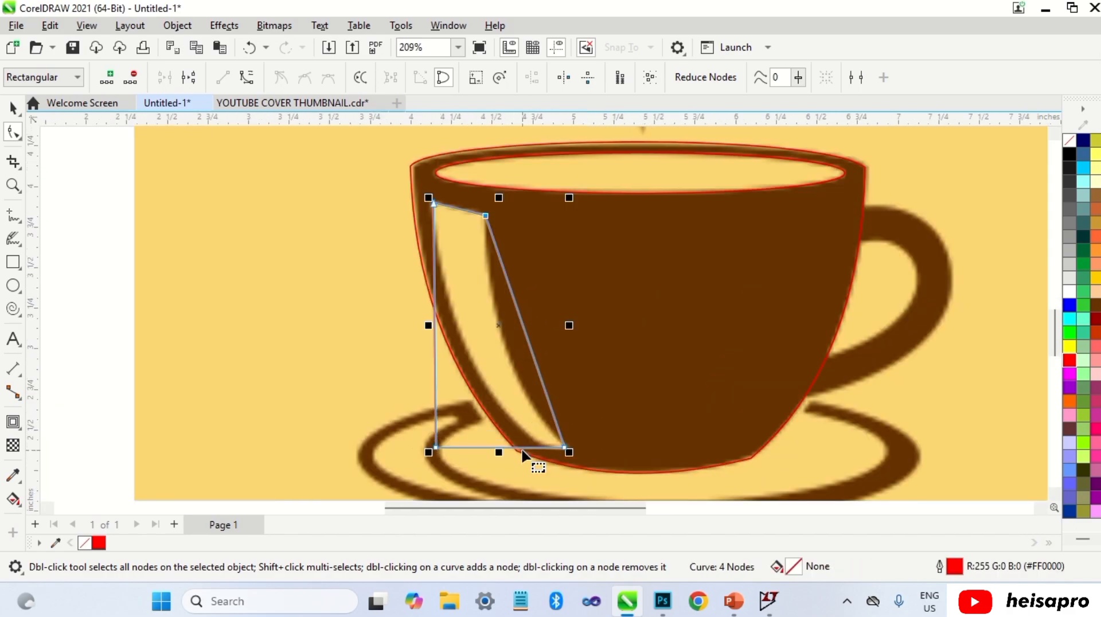
pyautogui.scroll(1, 523, 456)
pyautogui.moveTo(390, 447); pyautogui.dragTo(533, 429)
pyautogui.scroll(-1, 533, 429)
pyautogui.scroll(1, 473, 314)
# Step: Convert the highlight shape's left and right segments to curves and bend them along the highlight edges
pyautogui.rightClick(471, 284)
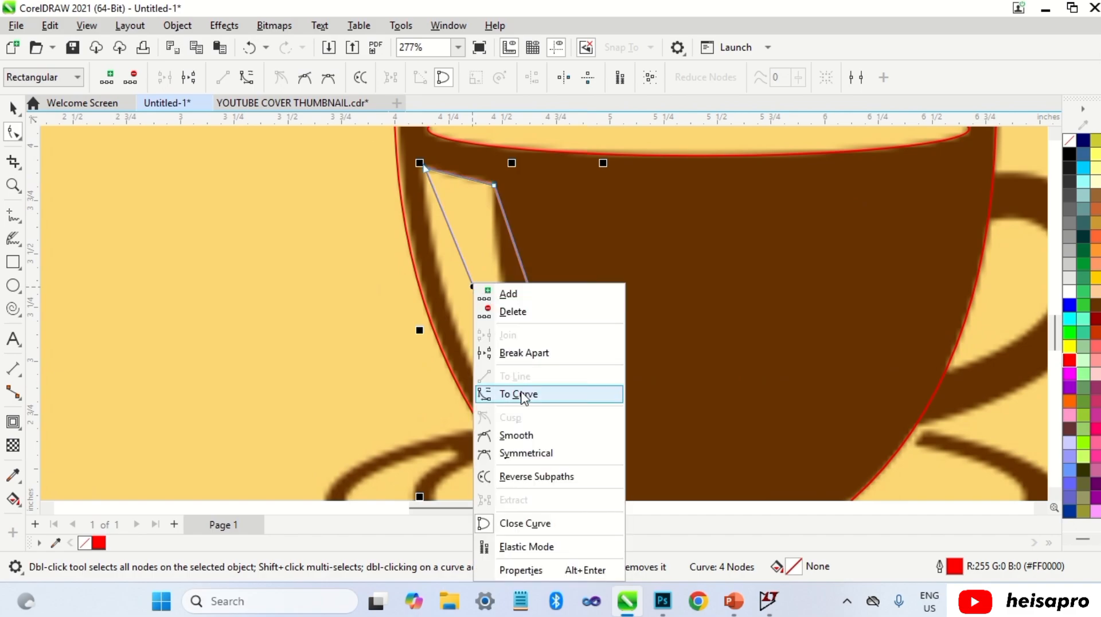
pyautogui.click(523, 396)
pyautogui.moveTo(498, 349); pyautogui.dragTo(469, 362)
pyautogui.rightClick(544, 351)
pyautogui.click(635, 154)
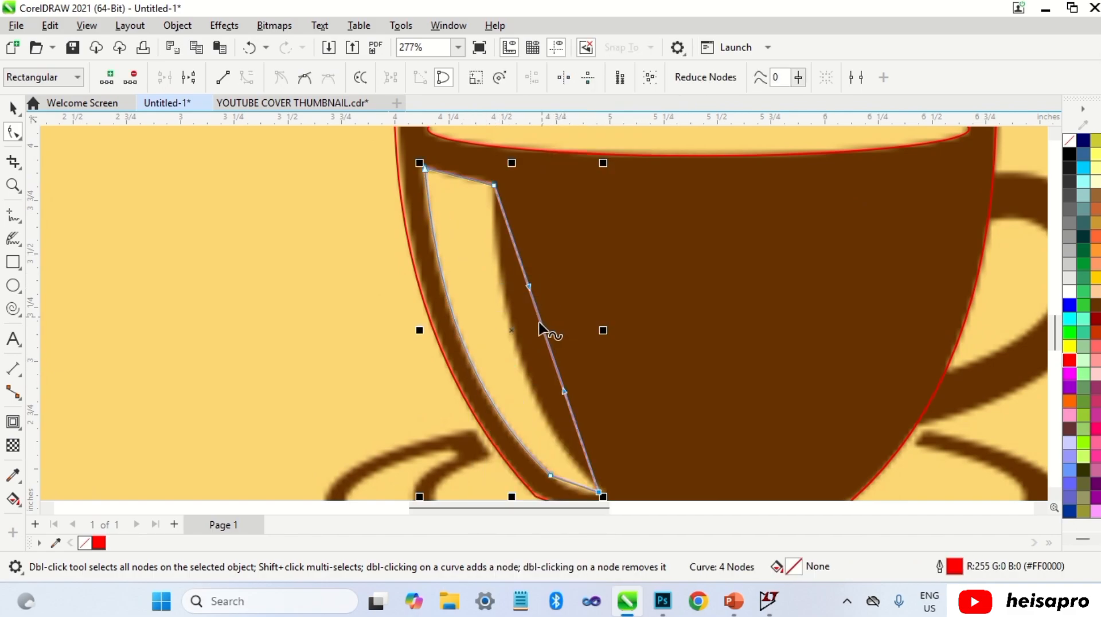
pyautogui.moveTo(539, 328); pyautogui.dragTo(520, 359)
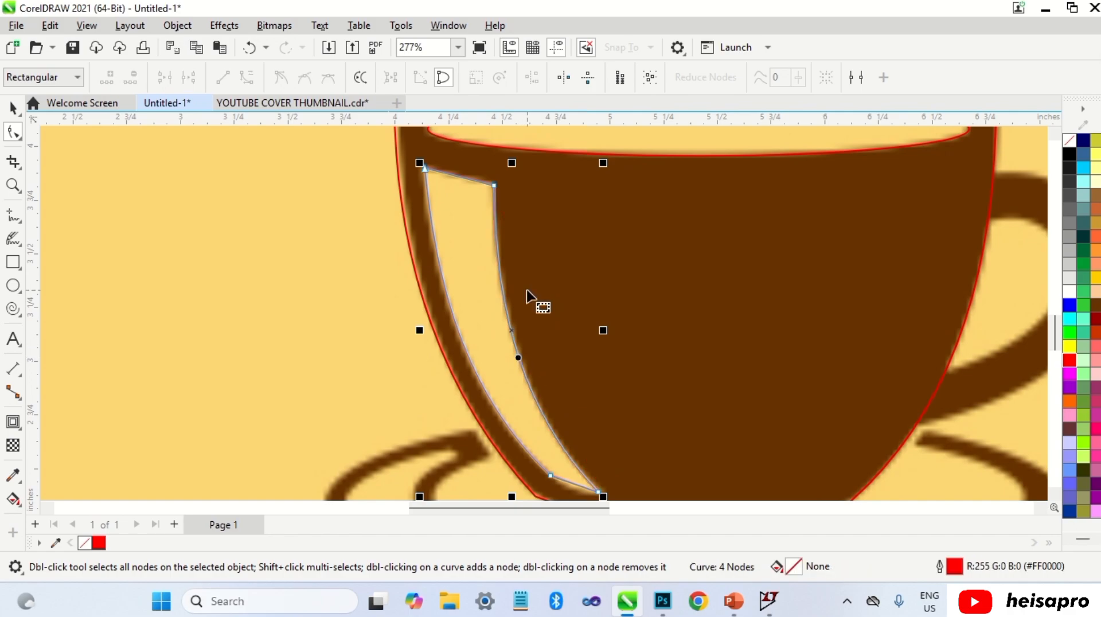
# Step: Convert the highlight shape's bottom segment to a curve and bend it to round the lower tip
pyautogui.scroll(4, 565, 452)
pyautogui.rightClick(573, 425)
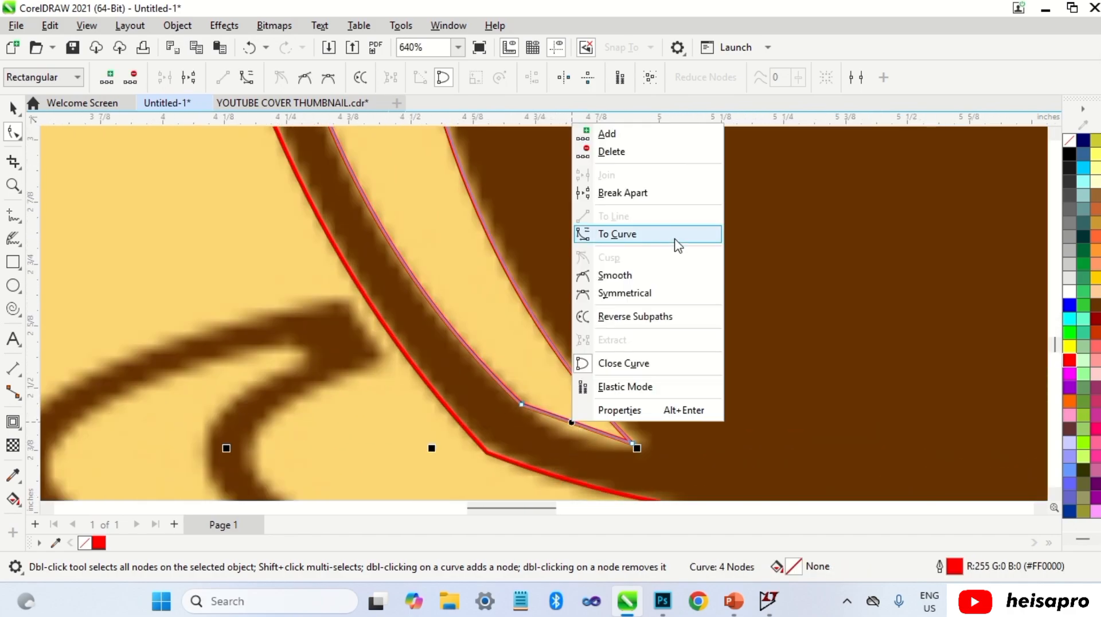
pyautogui.click(678, 245)
pyautogui.moveTo(578, 430); pyautogui.dragTo(575, 442)
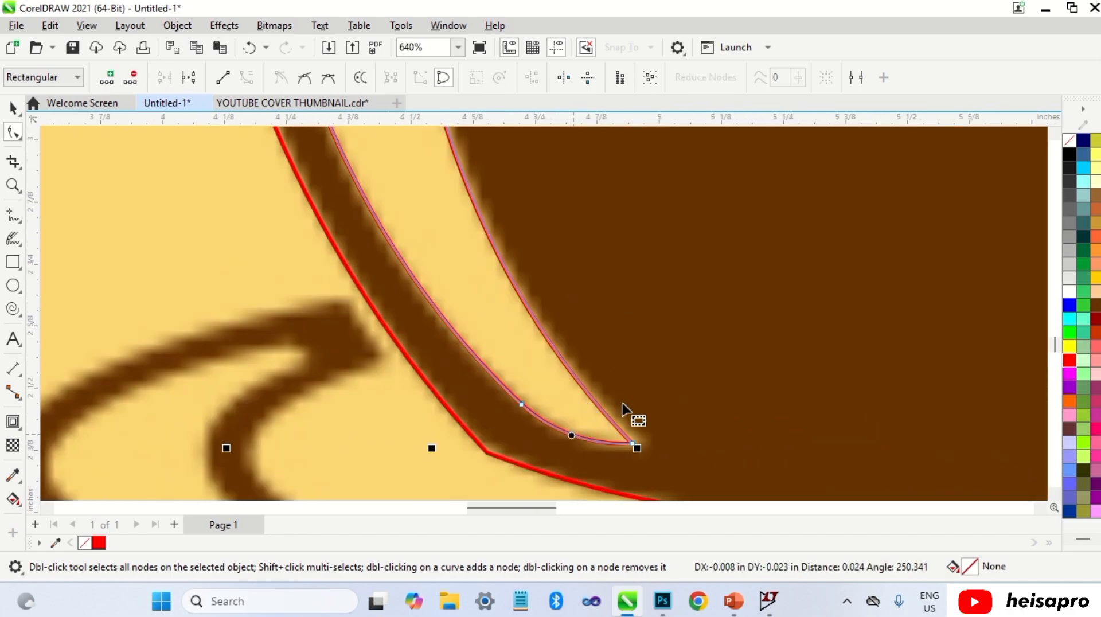
pyautogui.scroll(-5, 624, 409)
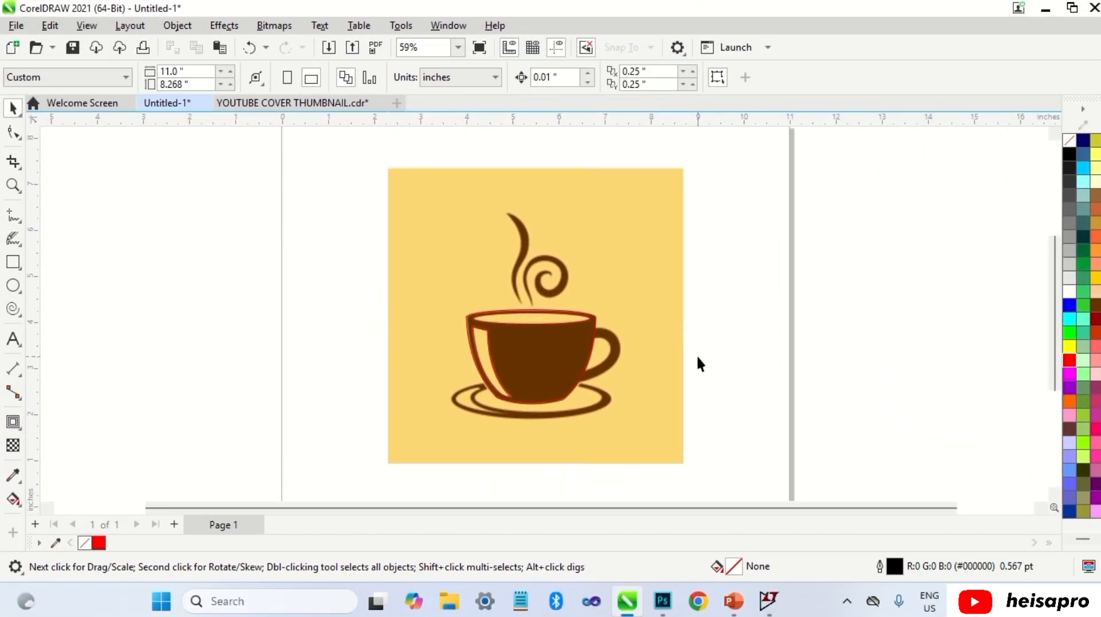
# Step: Draw a rectangle about 1.28 in square over the cup handle and give it a red outline
pyautogui.click(12, 262)
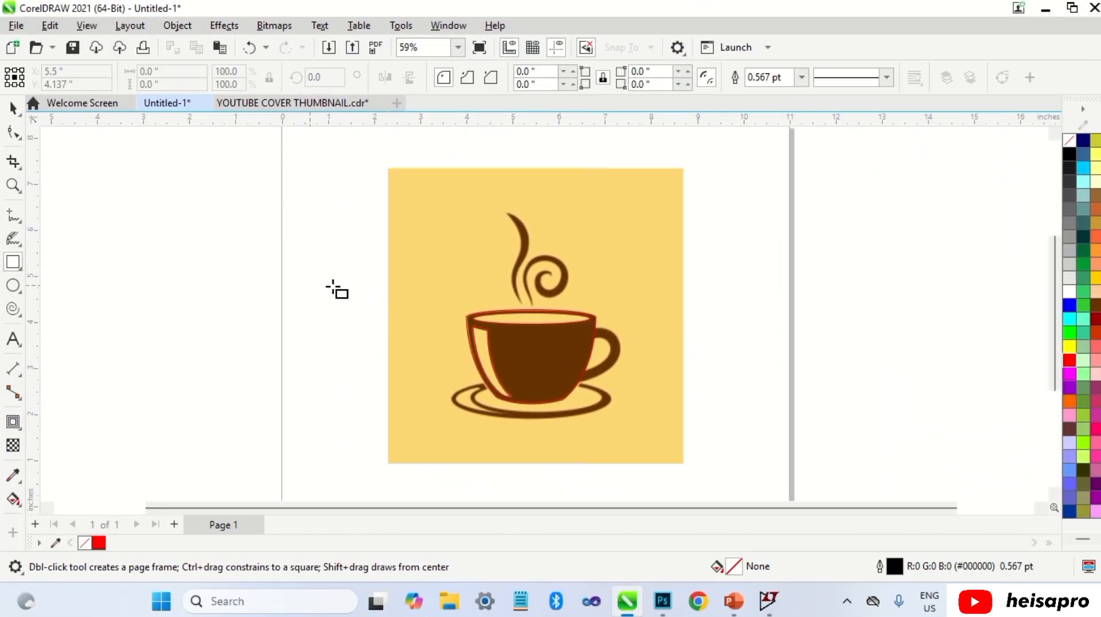
pyautogui.moveTo(619, 325); pyautogui.dragTo(556, 386)
pyautogui.scroll(4, 607, 359)
pyautogui.rightClick(1070, 362)
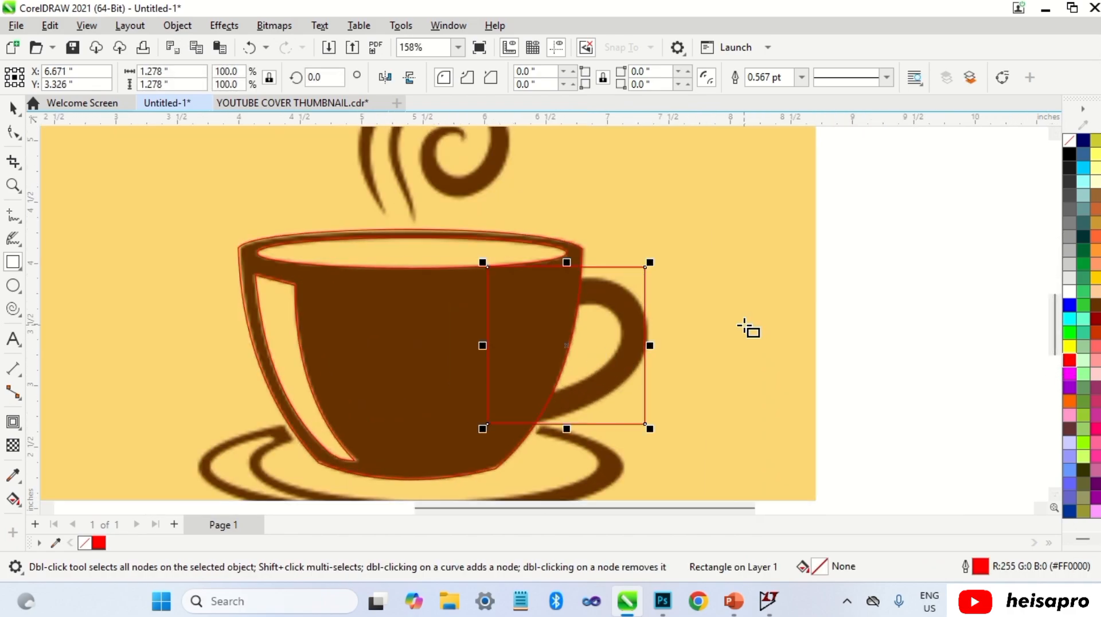
# Step: Convert the handle rectangle to curves and reshape it into a triangle by moving nodes and deleting the top-right node
pyautogui.hotkey('ctrl', 'q')
pyautogui.press('F10')
pyautogui.moveTo(488, 267); pyautogui.dragTo(571, 281)
pyautogui.moveTo(487, 424); pyautogui.dragTo(526, 430)
pyautogui.scroll(1, 629, 367)
pyautogui.moveTo(649, 439); pyautogui.dragTo(651, 341)
pyautogui.doubleClick(648, 253)
pyautogui.scroll(3, 651, 256)
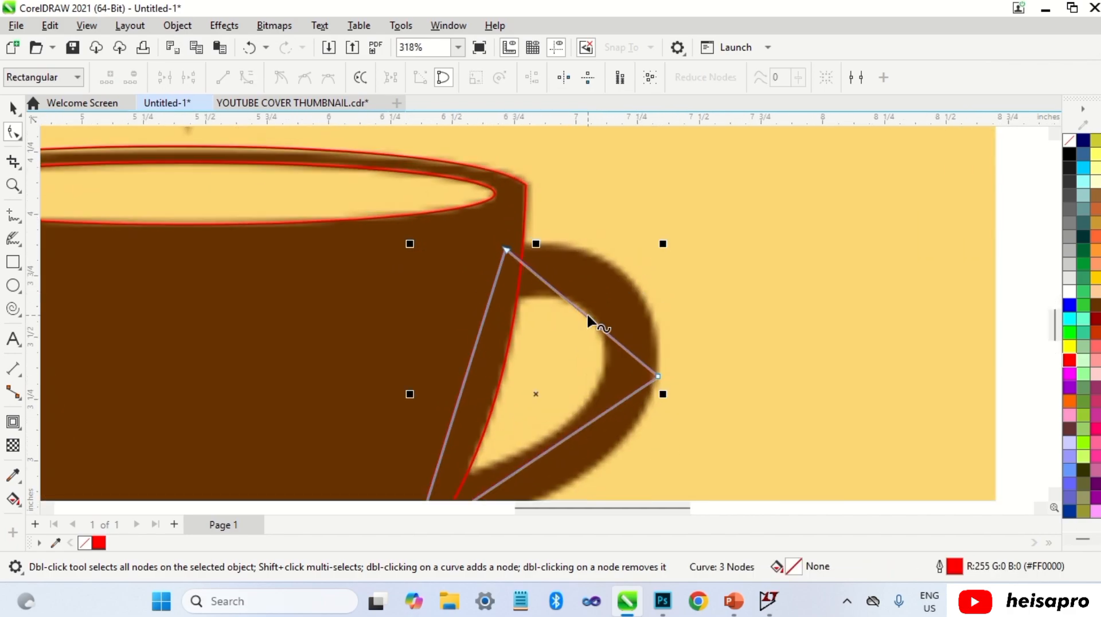
# Step: Convert the handle shape's upper segment to a curve and adjust its handles along the handle's outer arc
pyautogui.rightClick(587, 314)
pyautogui.click(630, 129)
pyautogui.moveTo(594, 307); pyautogui.dragTo(650, 356)
pyautogui.moveTo(656, 275); pyautogui.dragTo(668, 279)
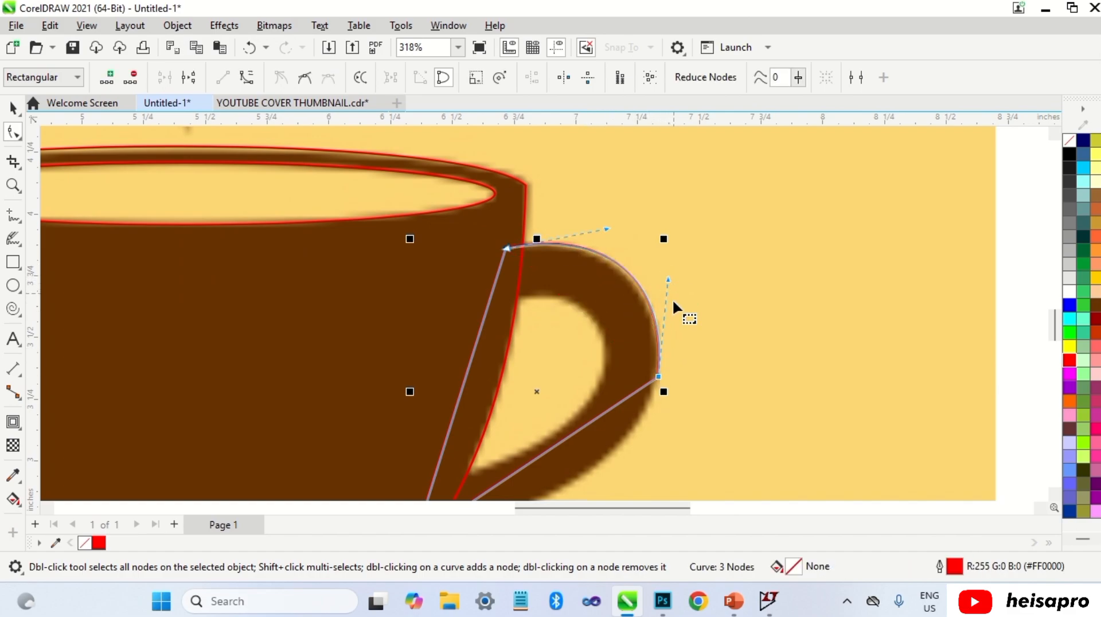
pyautogui.moveTo(658, 377); pyautogui.dragTo(656, 379)
pyautogui.moveTo(607, 228); pyautogui.dragTo(603, 228)
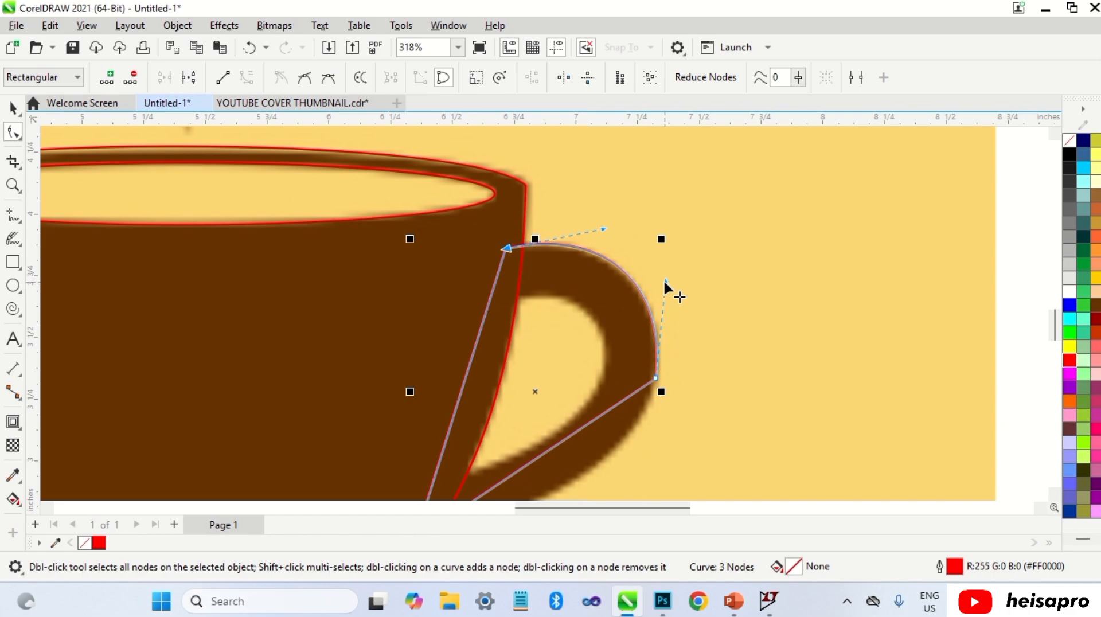
pyautogui.moveTo(665, 281); pyautogui.dragTo(671, 280)
pyautogui.scroll(-2, 642, 226)
pyautogui.scroll(2, 547, 450)
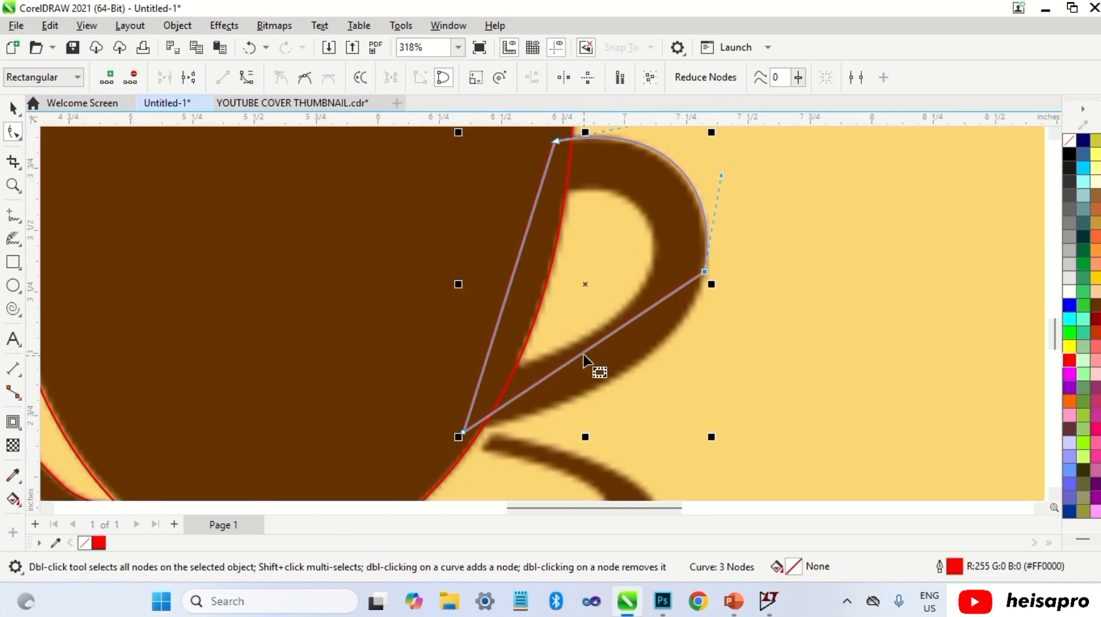
# Step: Convert the handle shape's lower segment to a curve and bend it along the handle's underside
pyautogui.rightClick(584, 360)
pyautogui.click(624, 165)
pyautogui.moveTo(593, 356); pyautogui.dragTo(621, 373)
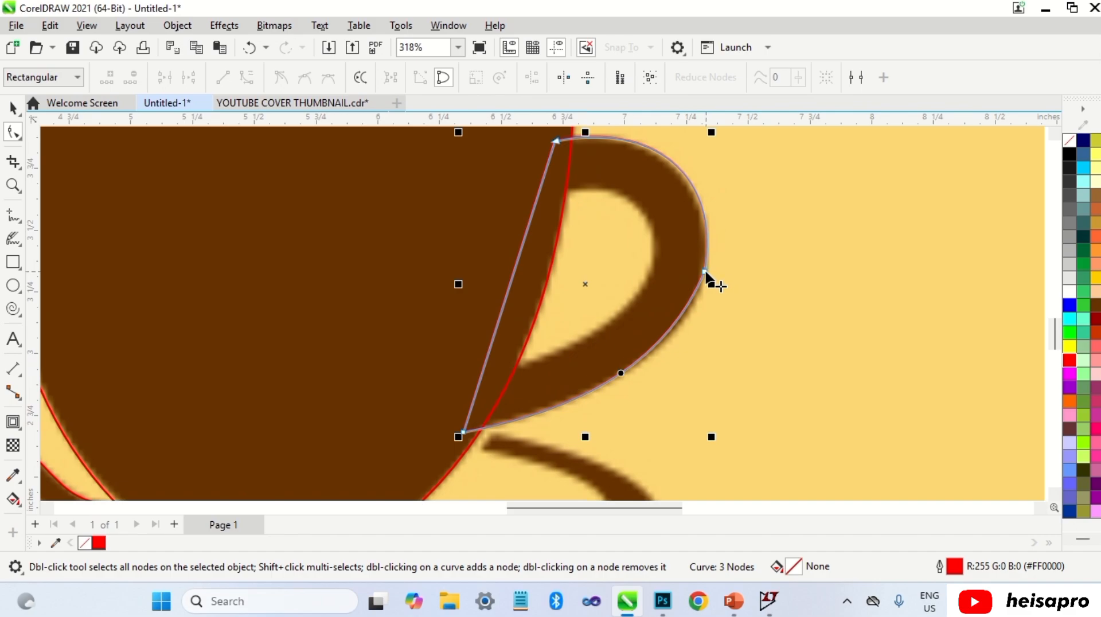
pyautogui.click(706, 274)
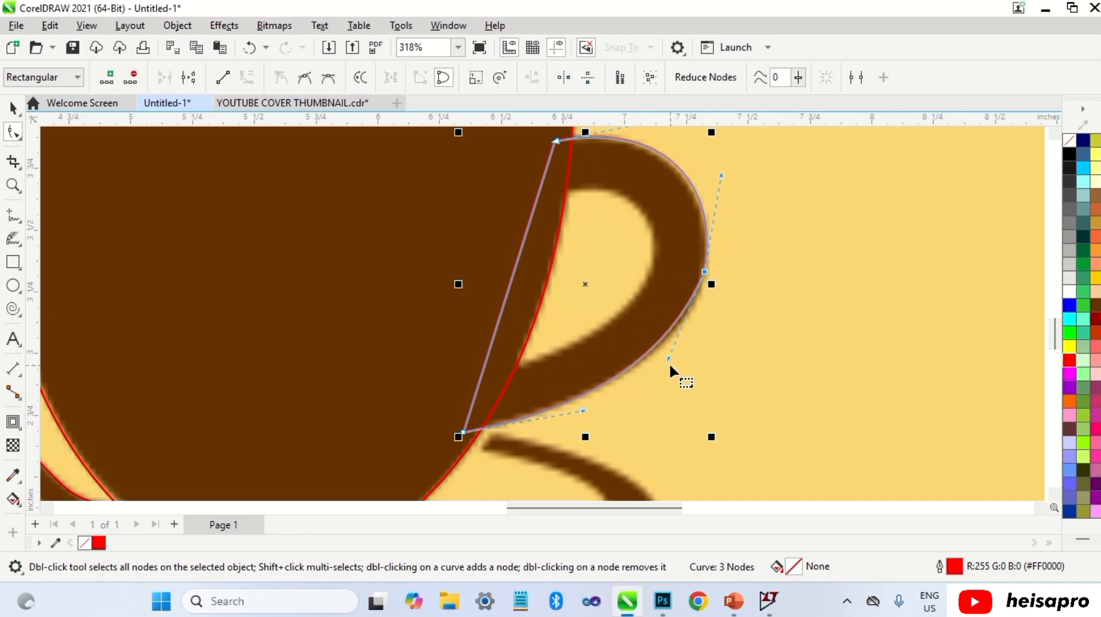
pyautogui.click(613, 408)
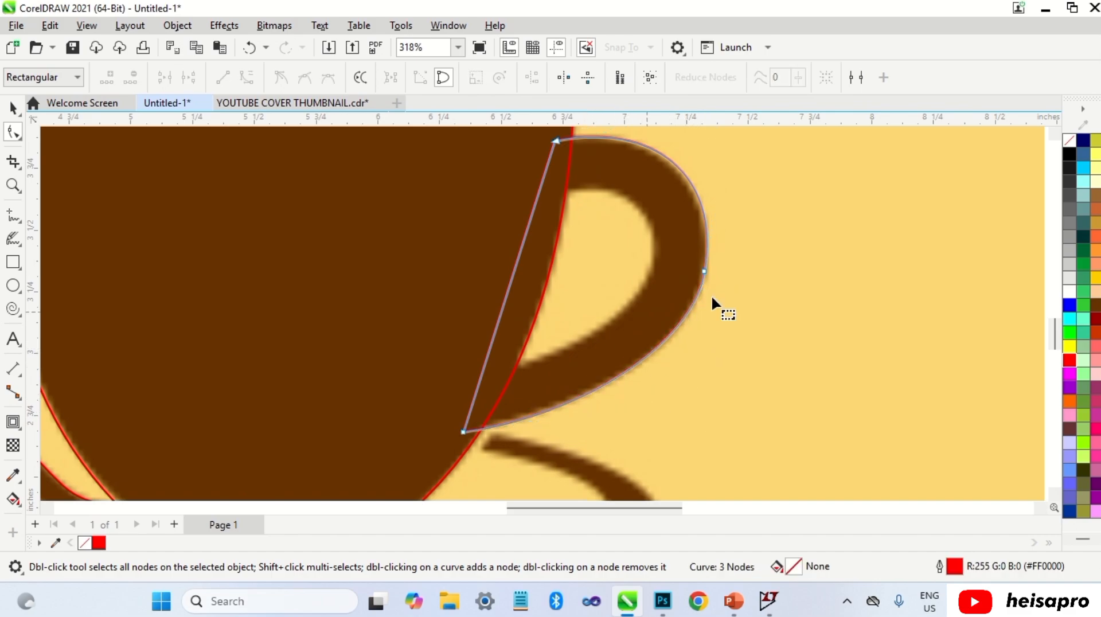
# Step: Refine the lower control handle of the handle shape's right node to hug the outer arc
pyautogui.scroll(5, 706, 267)
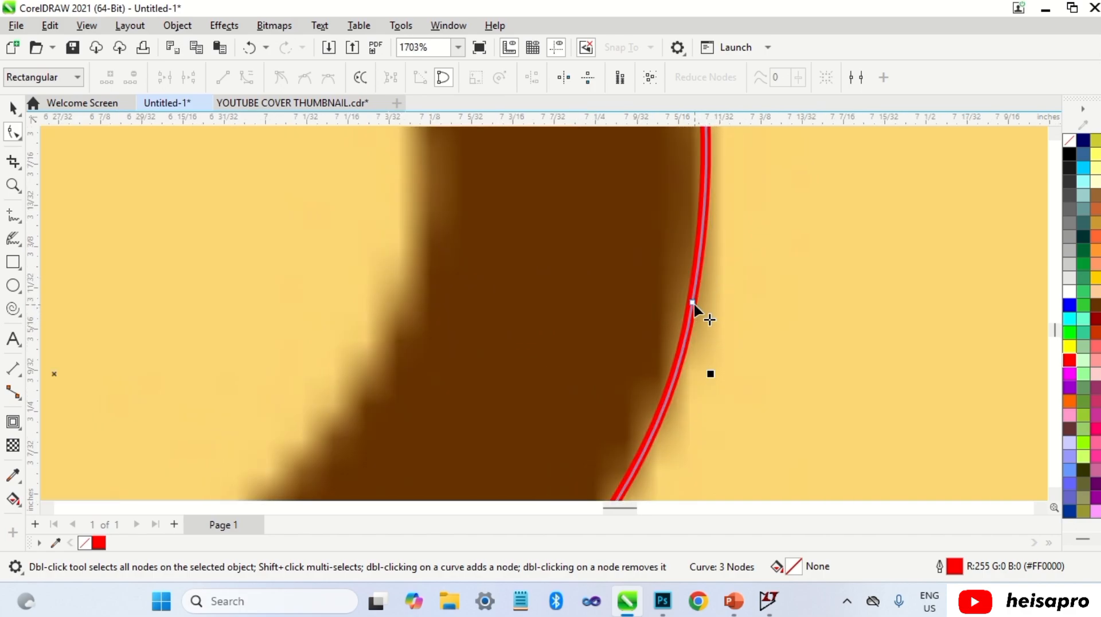
pyautogui.click(693, 301)
pyautogui.scroll(-1, 693, 302)
pyautogui.scroll(-3, 697, 299)
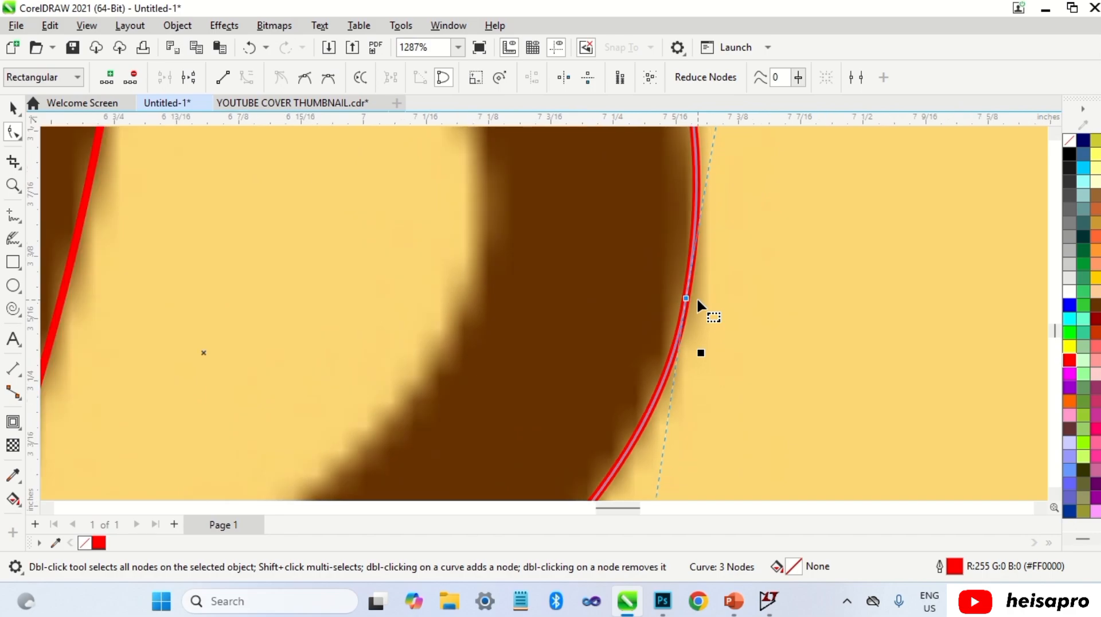
pyautogui.scroll(-8, 697, 297)
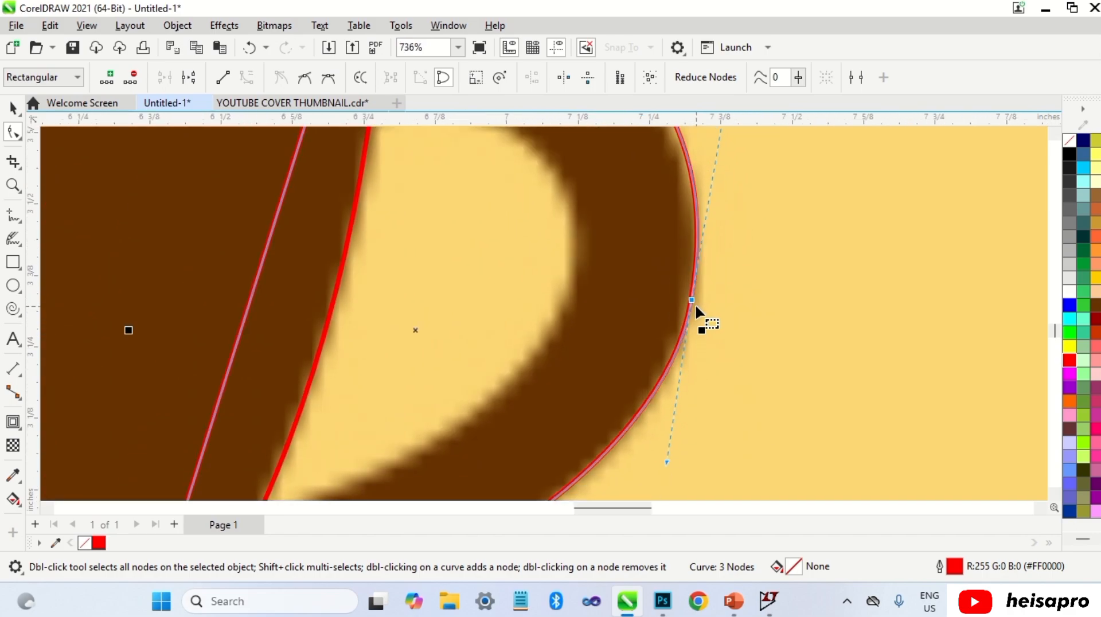
pyautogui.moveTo(682, 378); pyautogui.dragTo(680, 386)
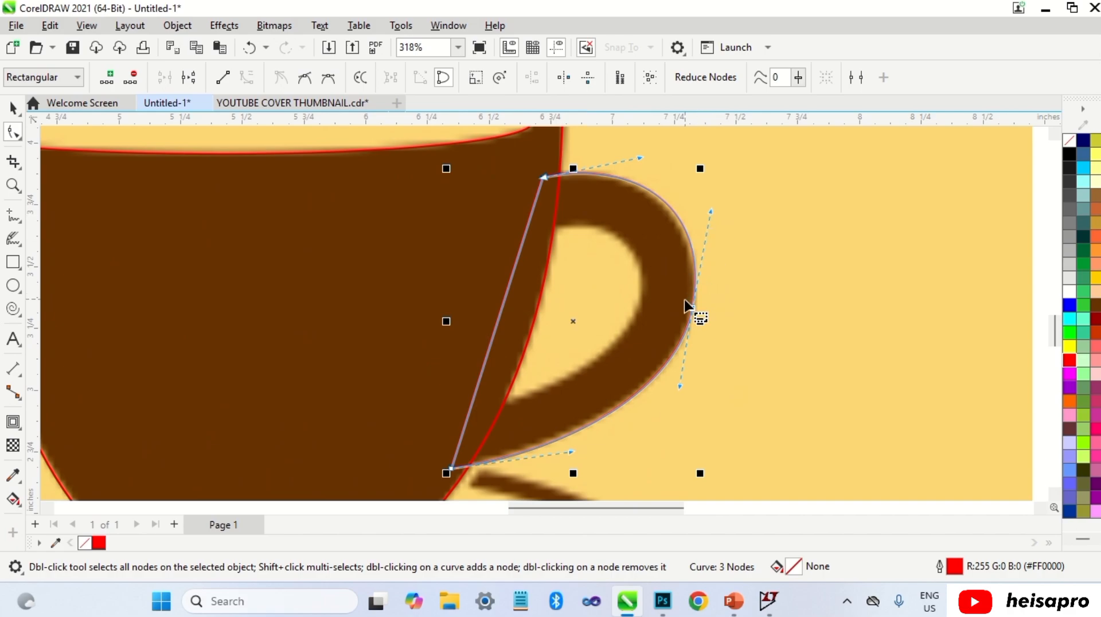
pyautogui.scroll(7, 697, 306)
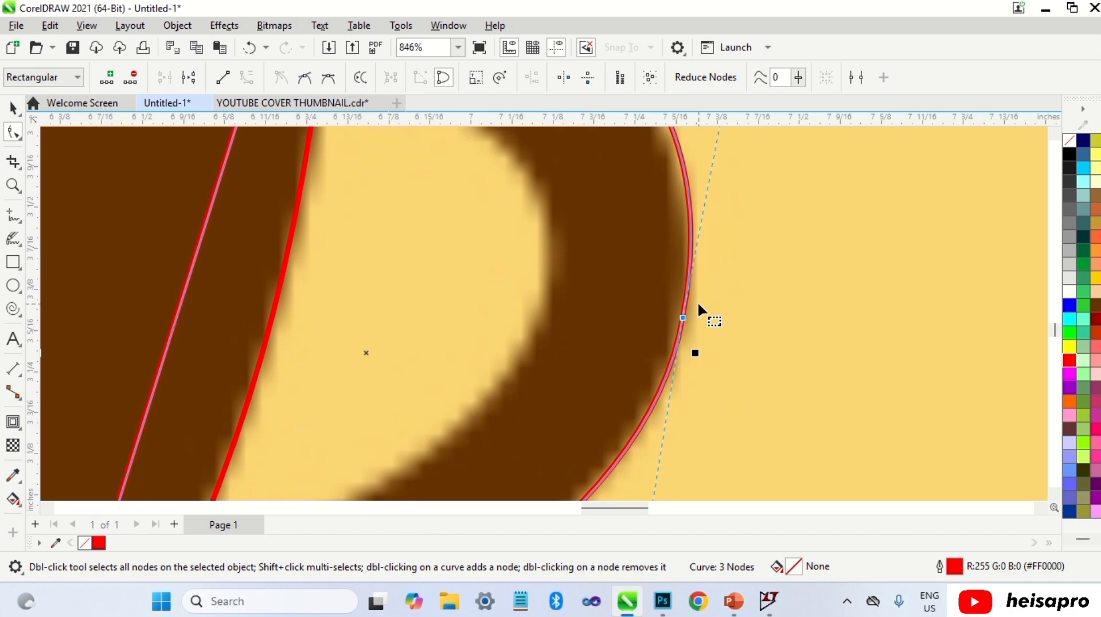
pyautogui.doubleClick(680, 340)
pyautogui.press('Escape')
pyautogui.click(678, 342)
pyautogui.doubleClick(684, 317)
pyautogui.scroll(-3, 685, 319)
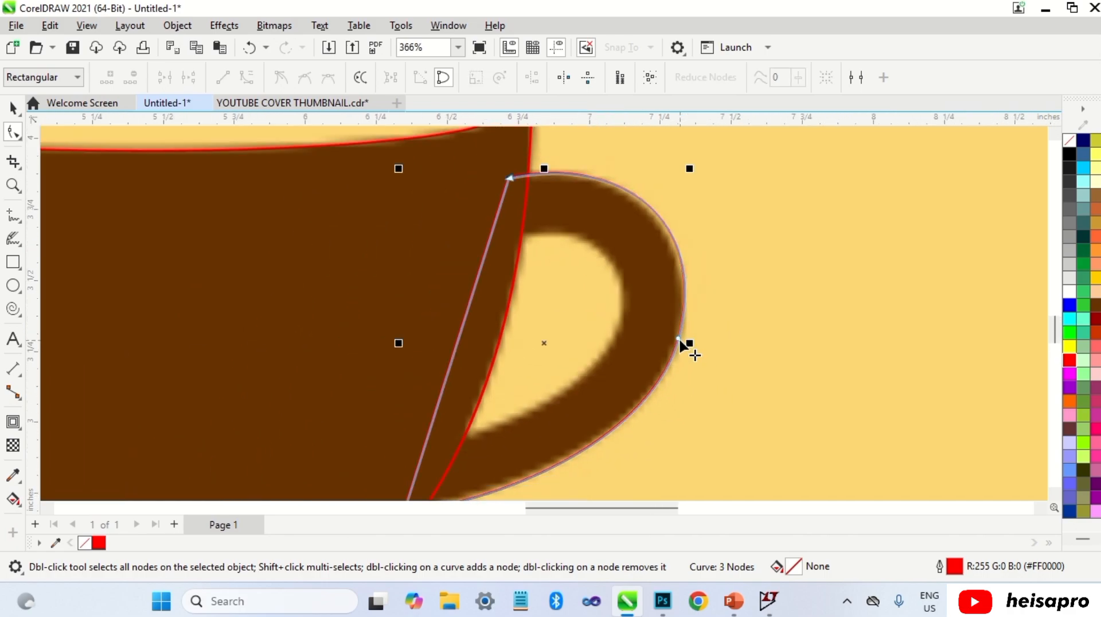
# Step: Adjust the right node's control handles and the lower-left node so the handle outline follows the image
pyautogui.click(679, 338)
pyautogui.scroll(-1, 680, 339)
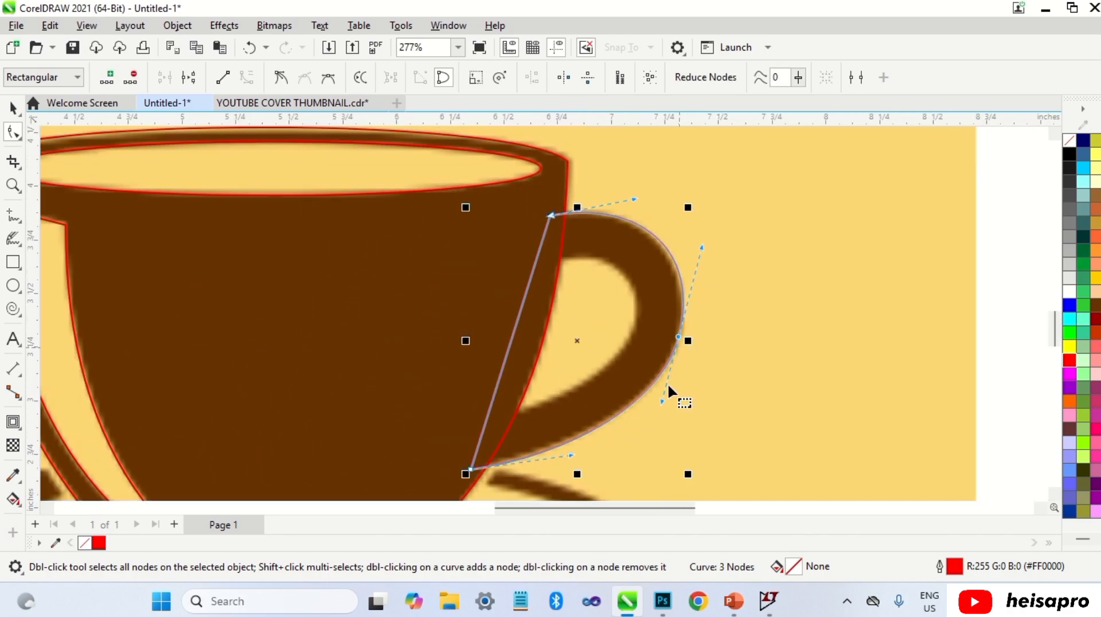
pyautogui.moveTo(662, 402); pyautogui.dragTo(621, 396)
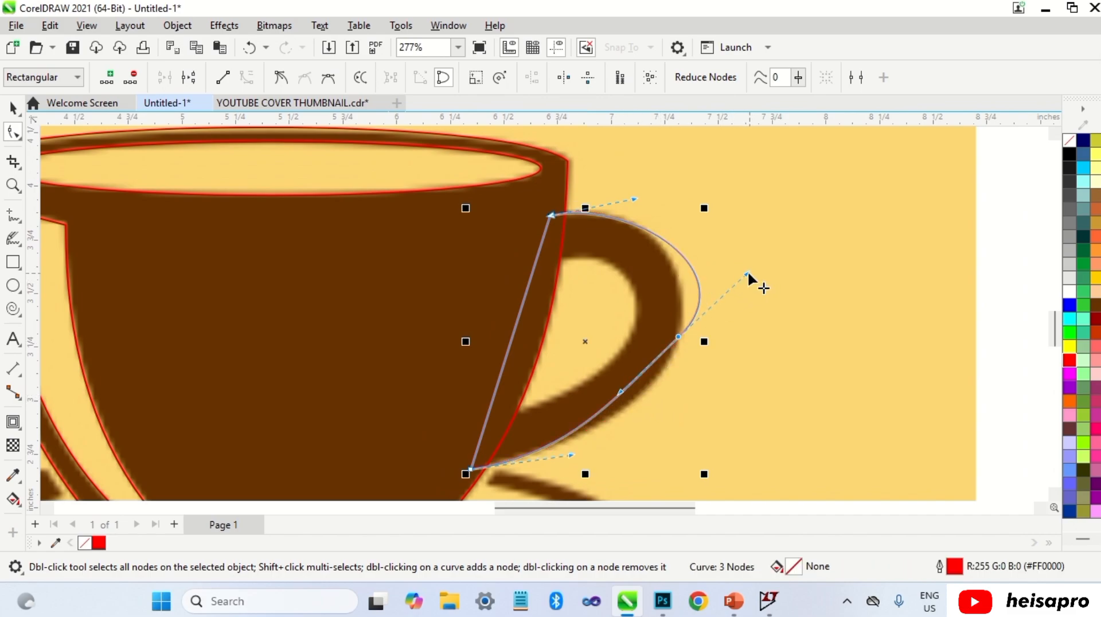
pyautogui.moveTo(747, 271); pyautogui.dragTo(707, 265)
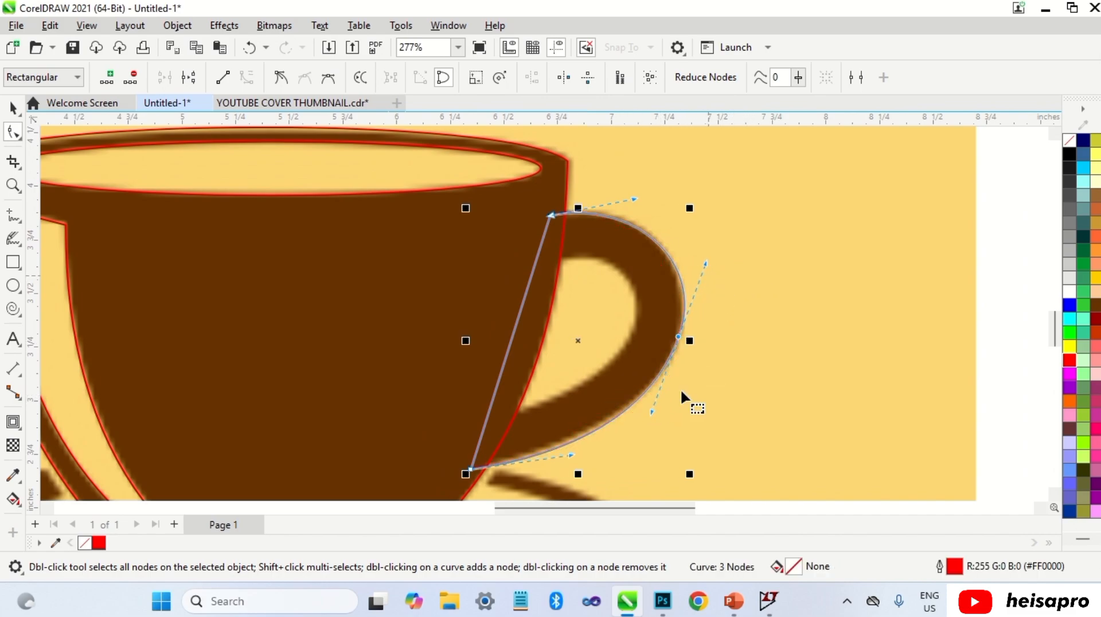
pyautogui.moveTo(469, 469); pyautogui.dragTo(469, 464)
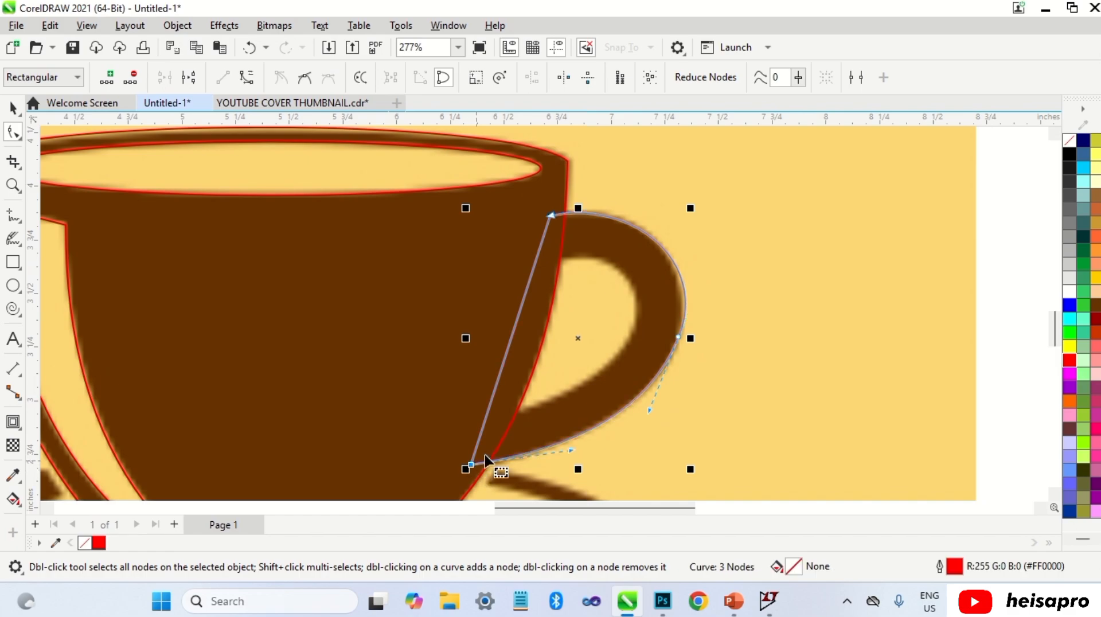
pyautogui.moveTo(708, 264); pyautogui.dragTo(699, 260)
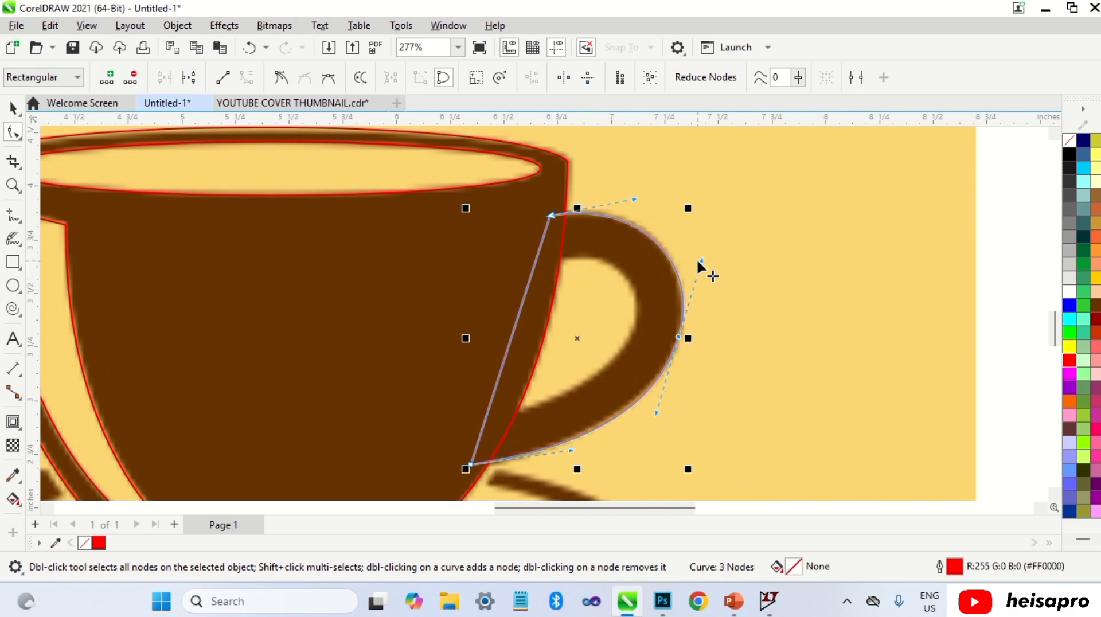
pyautogui.moveTo(634, 199); pyautogui.dragTo(639, 193)
pyautogui.press('space')
# Step: Draw a rectangle over the handle's inner opening and convert it to curves for node editing
pyautogui.click(627, 266)
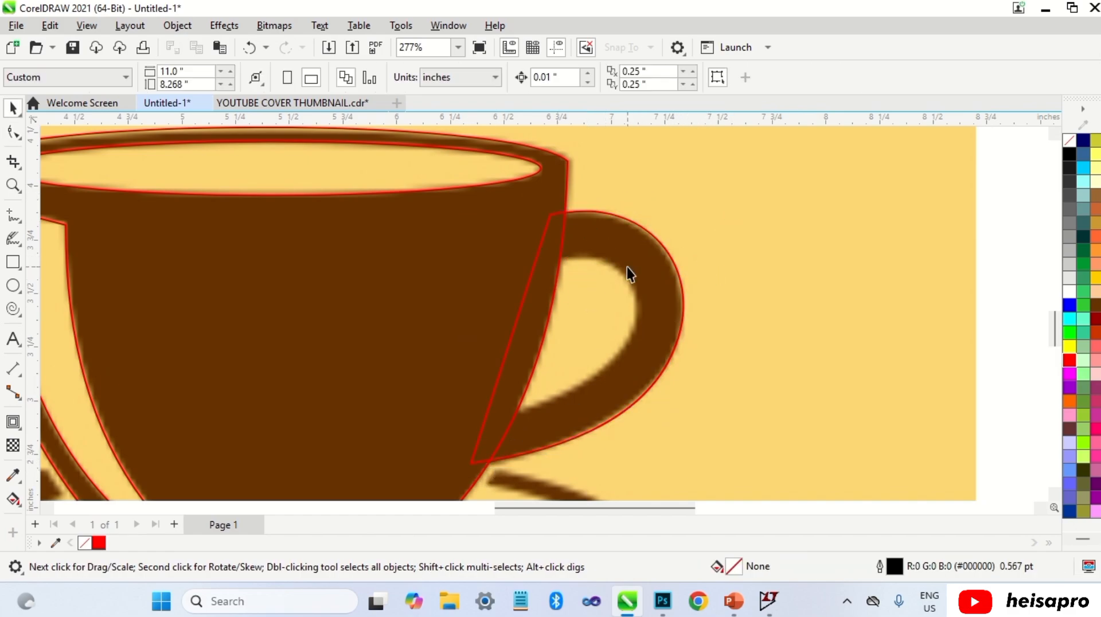
pyautogui.click(13, 262)
pyautogui.moveTo(639, 248)
pyautogui.mouseDown()
pyautogui.moveTo(533, 381)
pyautogui.moveTo(456, 417)
pyautogui.mouseUp()
pyautogui.press('space')
pyautogui.hotkey('ctrl', 'q')
pyautogui.press('F10')
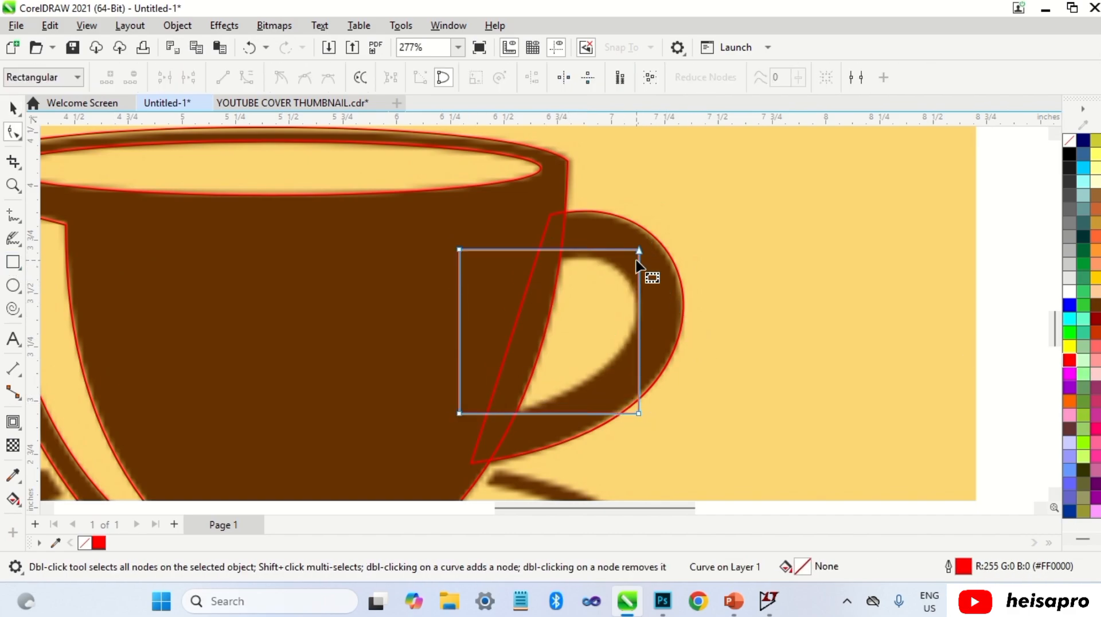
# Step: Move the rectangle's nodes to form a quadrilateral over the handle's inner opening
pyautogui.moveTo(640, 249); pyautogui.dragTo(554, 264)
pyautogui.moveTo(639, 410); pyautogui.dragTo(629, 340)
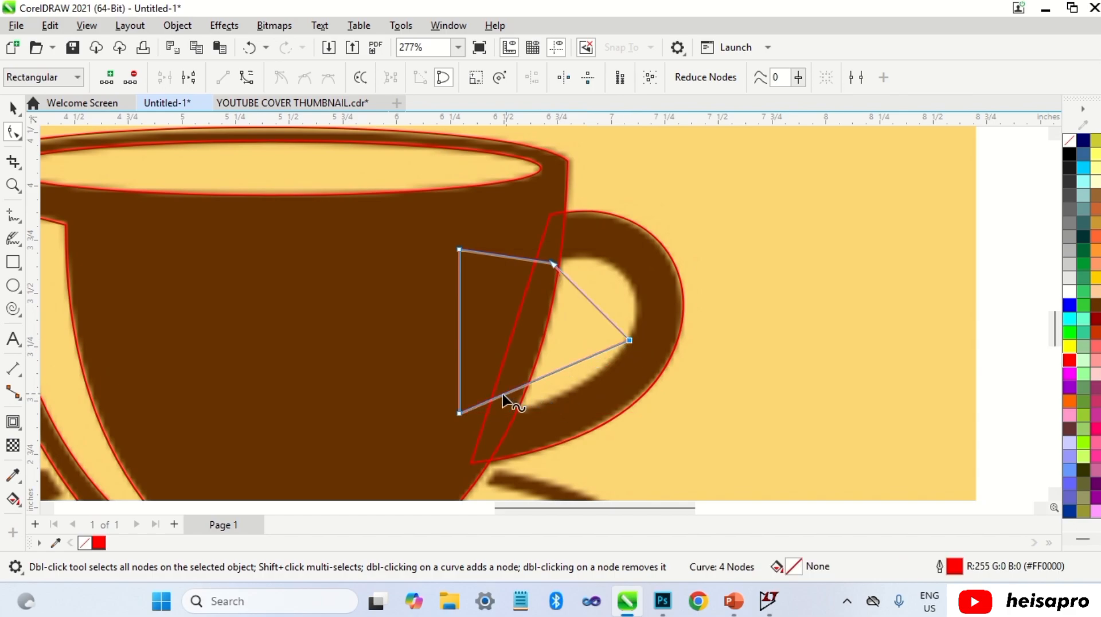
pyautogui.moveTo(459, 413); pyautogui.dragTo(501, 410)
# Step: Convert the shape's lower segment to a curve and bend it along the opening's lower edge
pyautogui.scroll(1, 591, 384)
pyautogui.rightClick(572, 373)
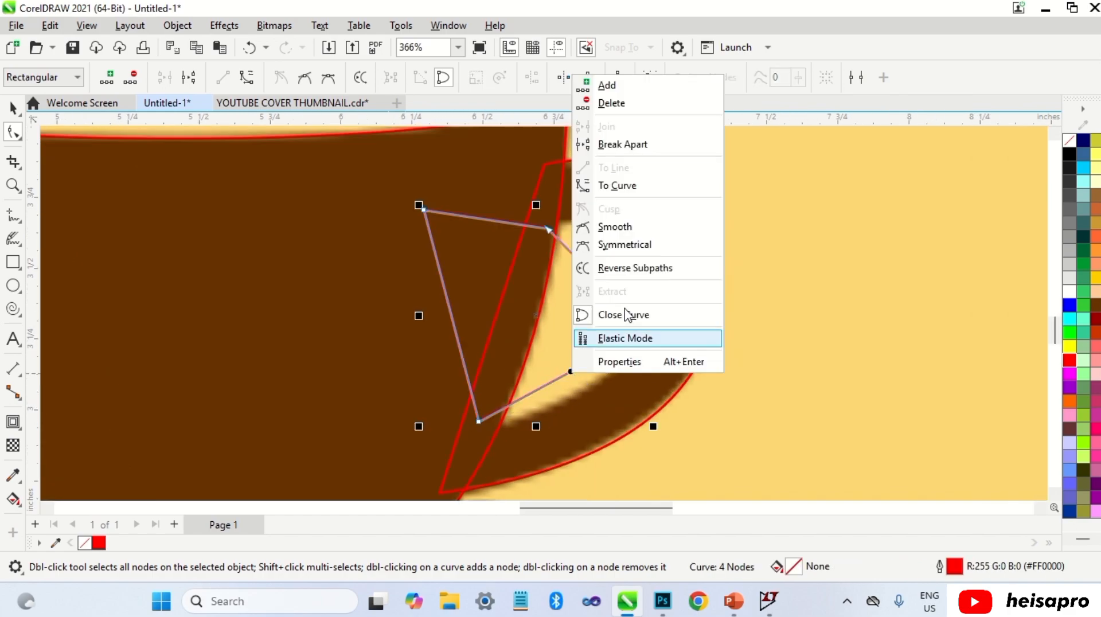
pyautogui.click(615, 185)
pyautogui.moveTo(565, 379); pyautogui.dragTo(572, 392)
pyautogui.moveTo(480, 423); pyautogui.dragTo(479, 427)
pyautogui.moveTo(602, 388); pyautogui.dragTo(599, 387)
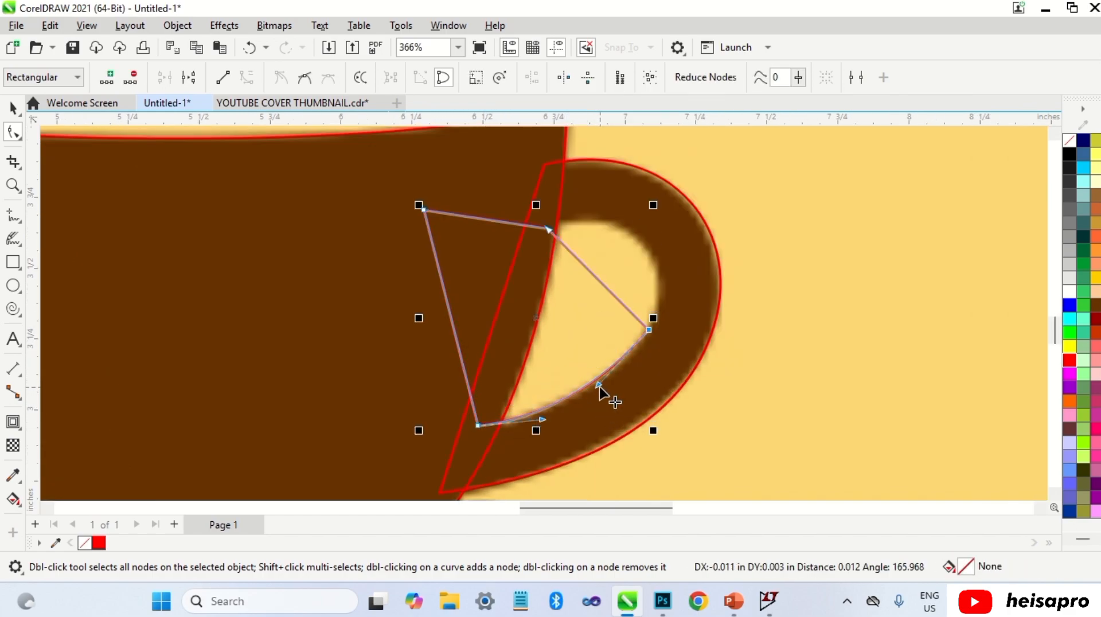
# Step: Convert the upper-right segment to a curve and bend it around the top of the handle opening
pyautogui.click(600, 287)
pyautogui.rightClick(601, 287)
pyautogui.click(648, 391)
pyautogui.moveTo(601, 286); pyautogui.dragTo(637, 249)
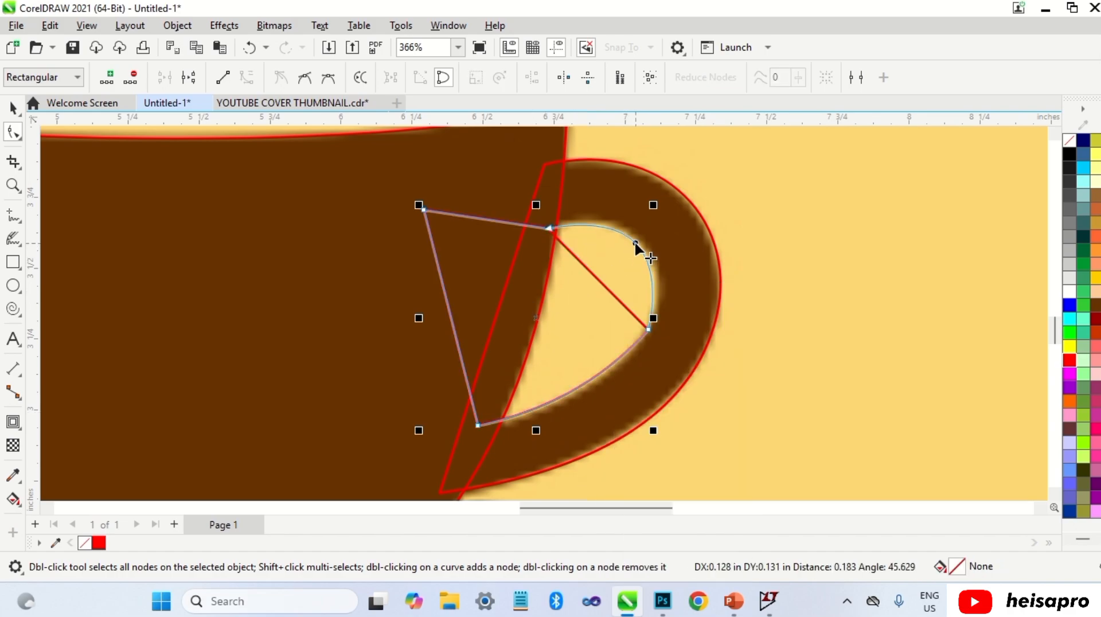
# Step: Adjust the control handles of the right node so the curve follows the opening's outline
pyautogui.scroll(1, 643, 255)
pyautogui.moveTo(569, 451); pyautogui.dragTo(574, 457)
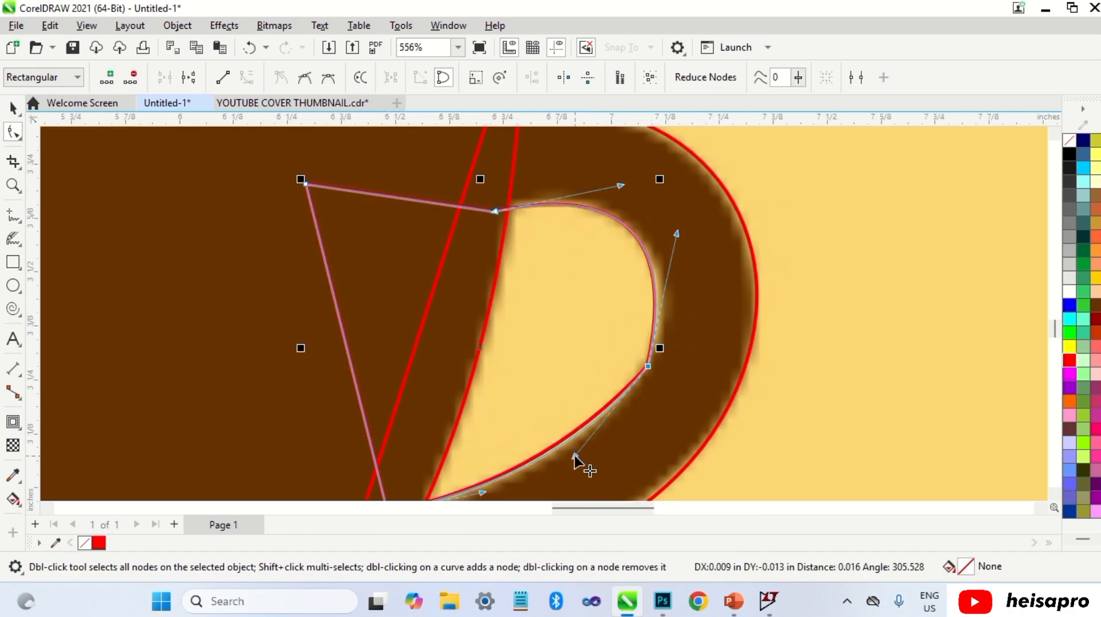
pyautogui.moveTo(677, 234); pyautogui.dragTo(694, 251)
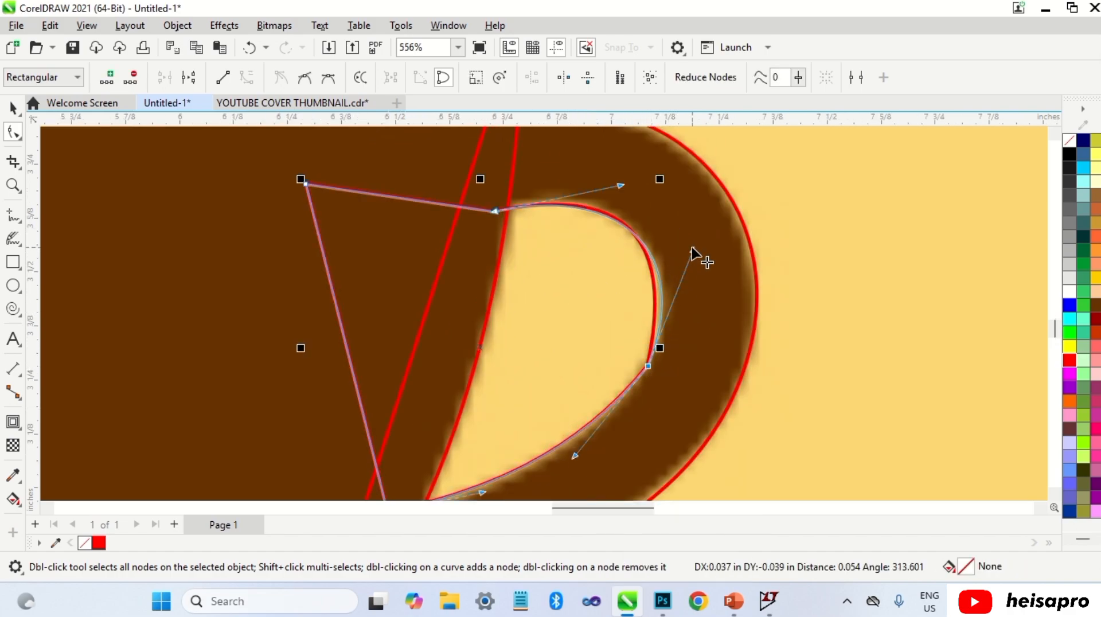
# Step: Add a node on the lower curve of the opening shape and delete the old right node
pyautogui.doubleClick(638, 378)
pyautogui.click(656, 360)
pyautogui.doubleClick(649, 367)
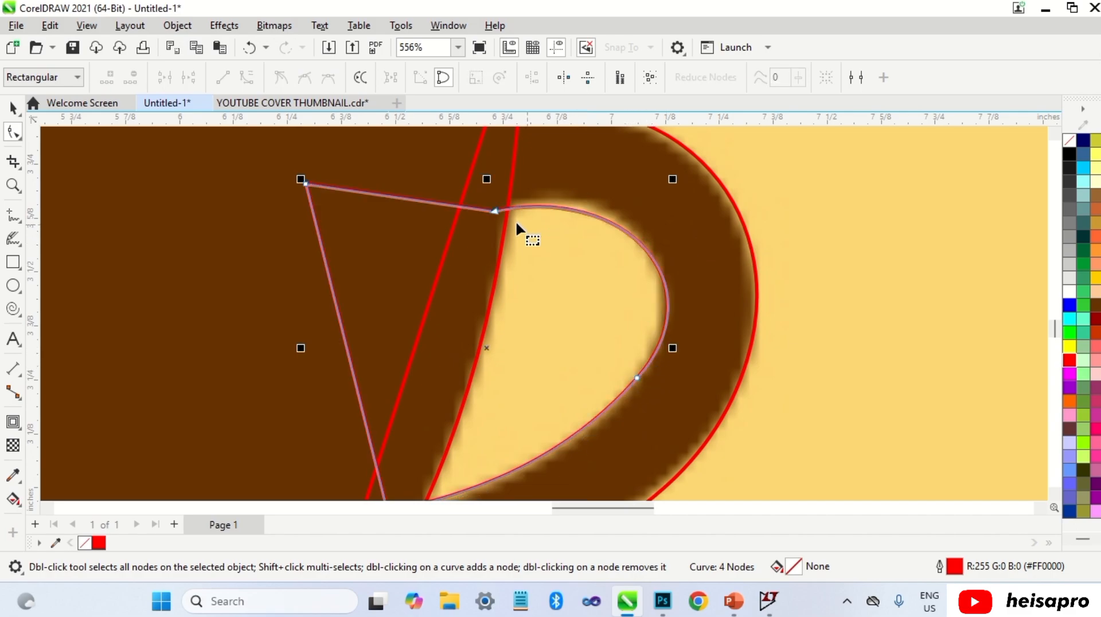
# Step: Adjust the upper node's control handles so the curve hugs the opening's top arc
pyautogui.click(495, 212)
pyautogui.moveTo(633, 188); pyautogui.dragTo(612, 155)
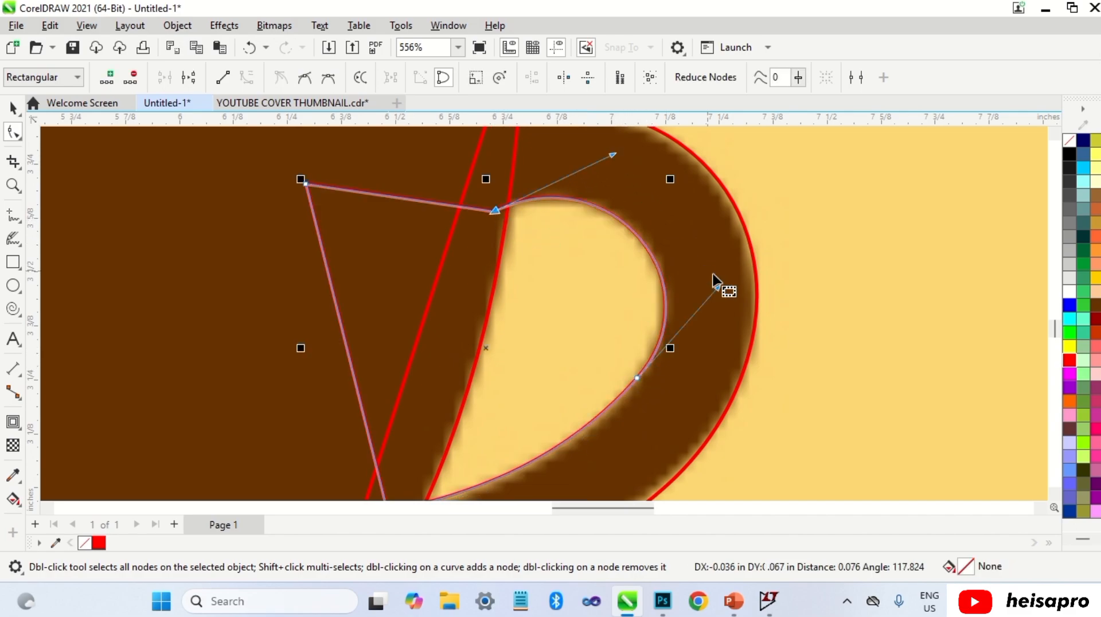
pyautogui.moveTo(716, 285); pyautogui.dragTo(720, 293)
# Step: Select the cup body together with the handle's left piece and Trim them
pyautogui.scroll(-3, 714, 281)
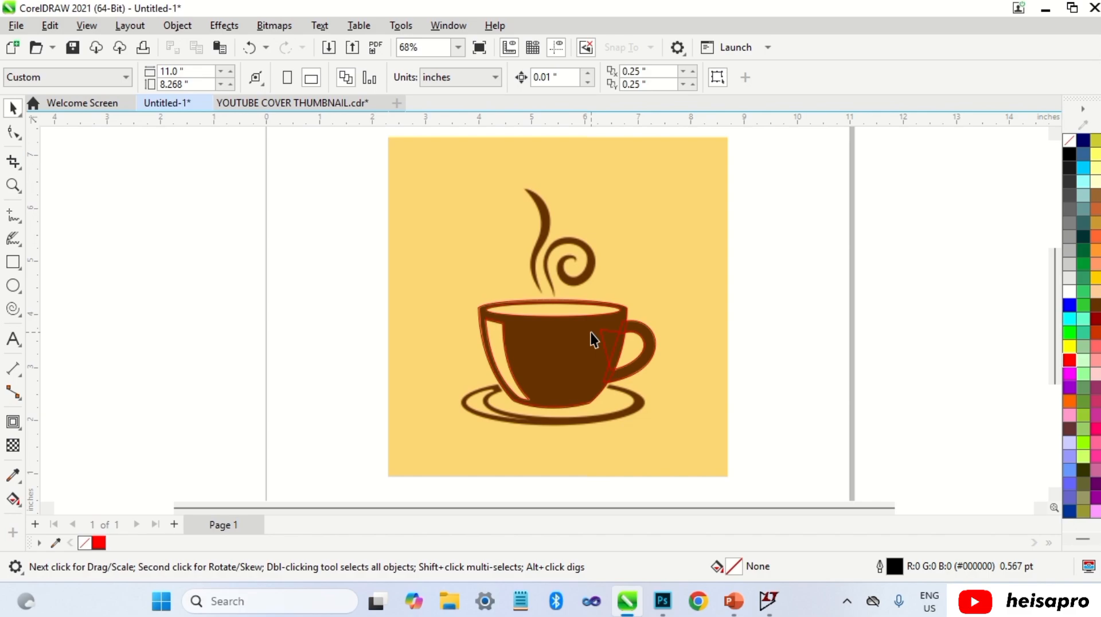
pyautogui.scroll(3, 590, 332)
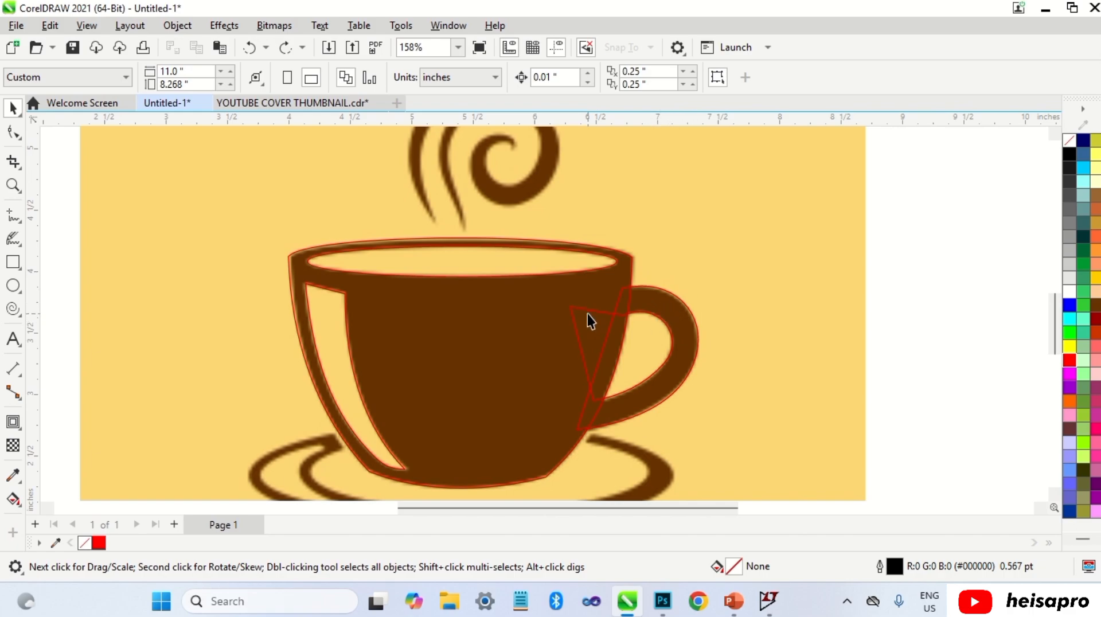
pyautogui.click(523, 296)
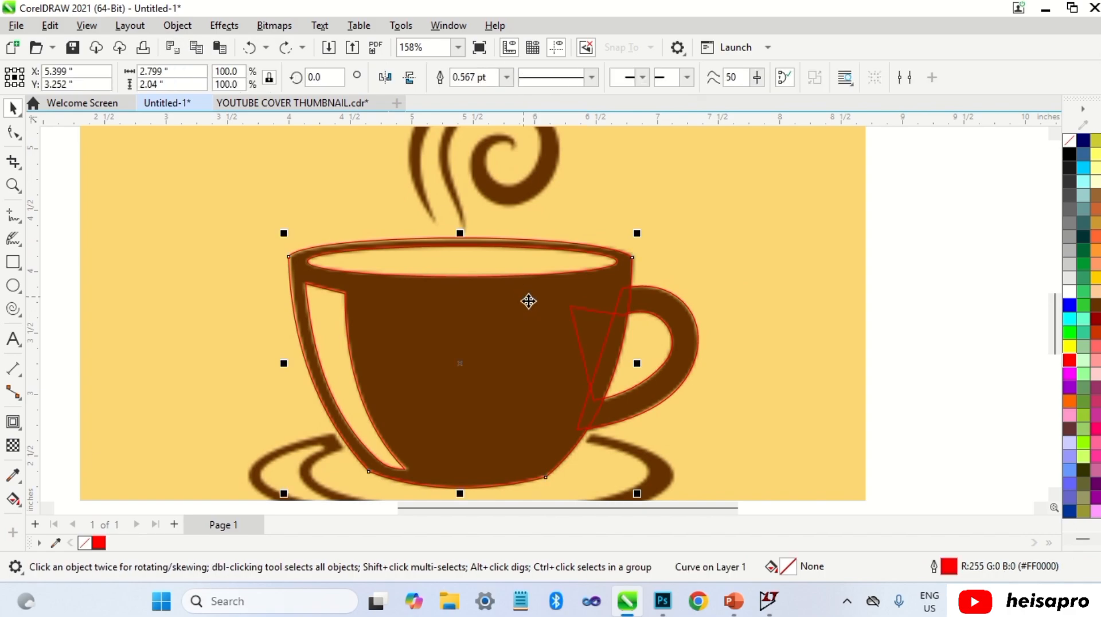
pyautogui.keyDown('shift'); pyautogui.click(570, 316); pyautogui.keyUp('shift')
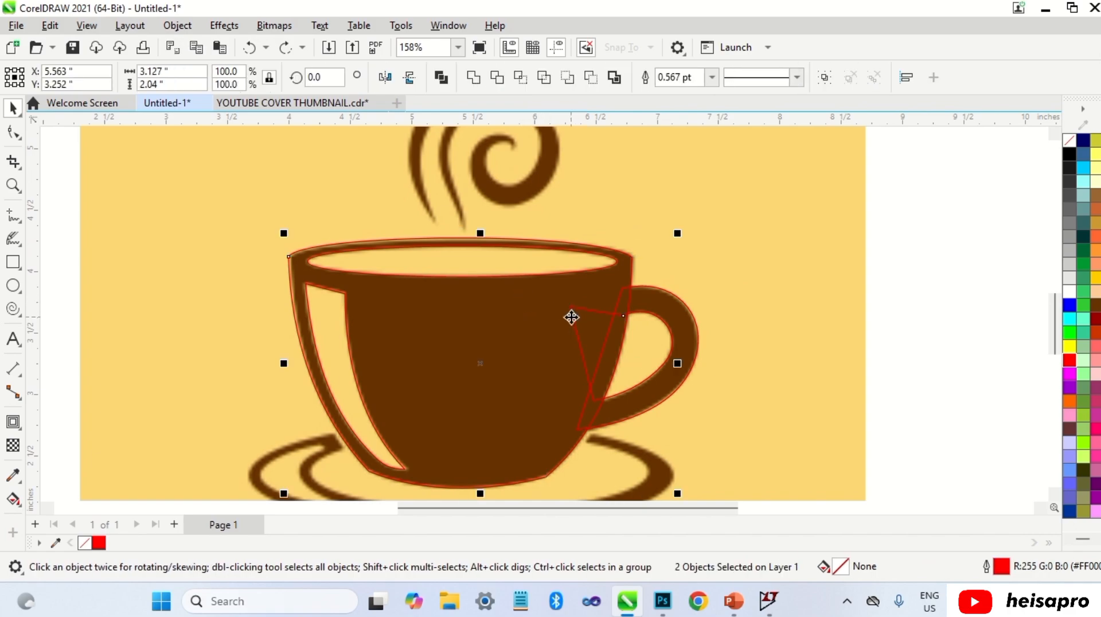
pyautogui.click(498, 78)
pyautogui.click(909, 330)
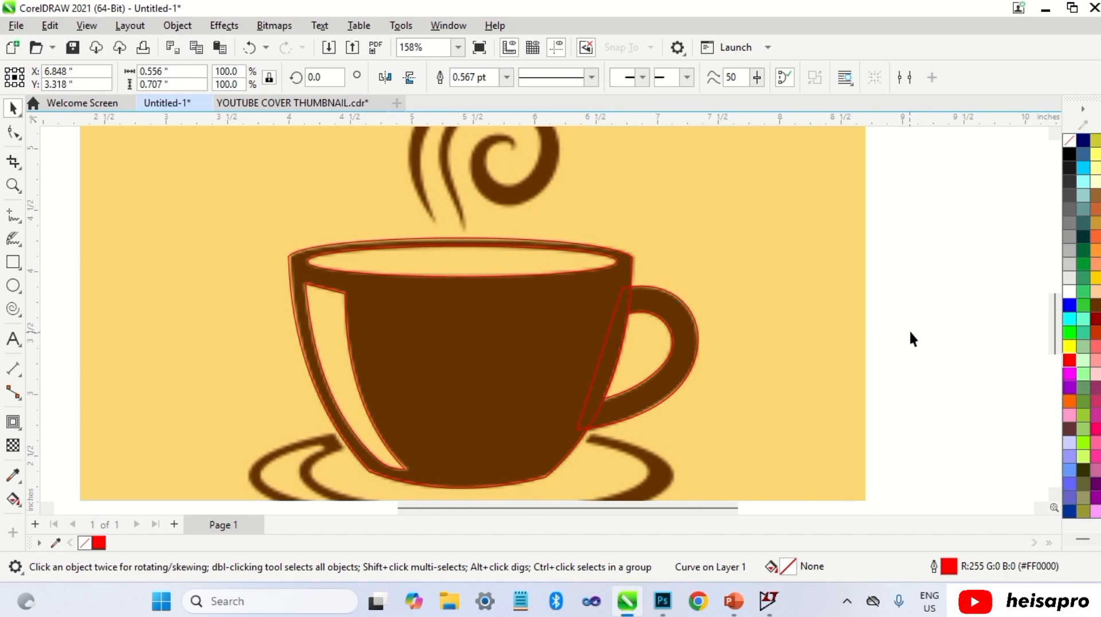
# Step: Weld the cup body and the handle into a single shape
pyautogui.click(603, 296)
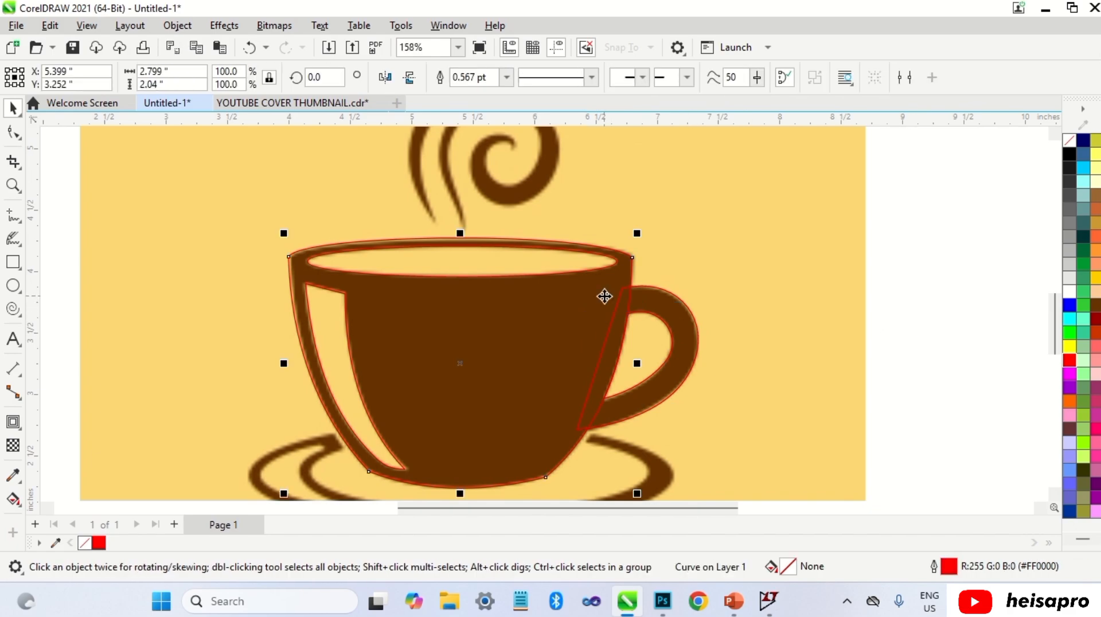
pyautogui.keyDown('shift'); pyautogui.click(649, 297); pyautogui.keyUp('shift')
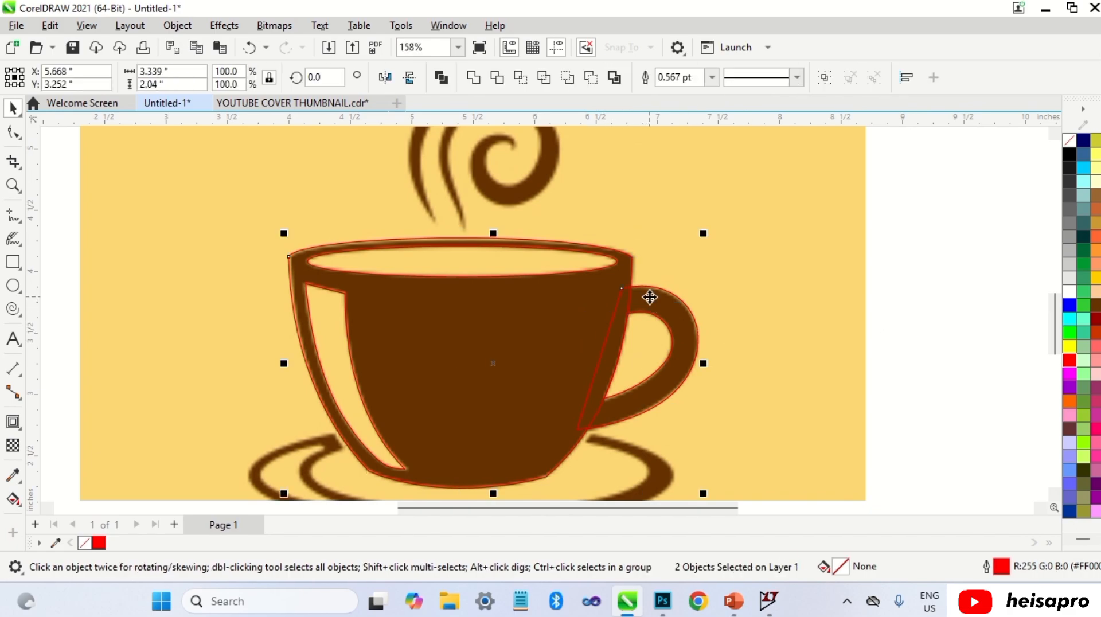
pyautogui.click(474, 80)
pyautogui.click(924, 267)
# Step: Draw an ellipse about 3.47 × 0.83 inches over the saucer's outer rim and give it a red outline
pyautogui.scroll(-3, 646, 315)
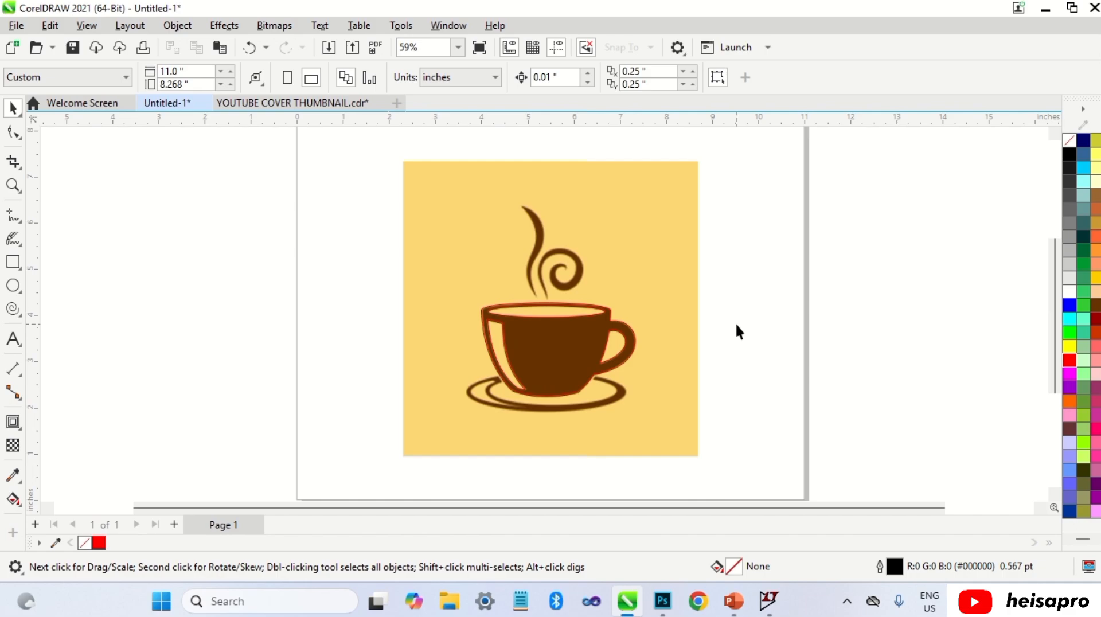
pyautogui.click(12, 285)
pyautogui.scroll(1, 547, 400)
pyautogui.scroll(1, 556, 399)
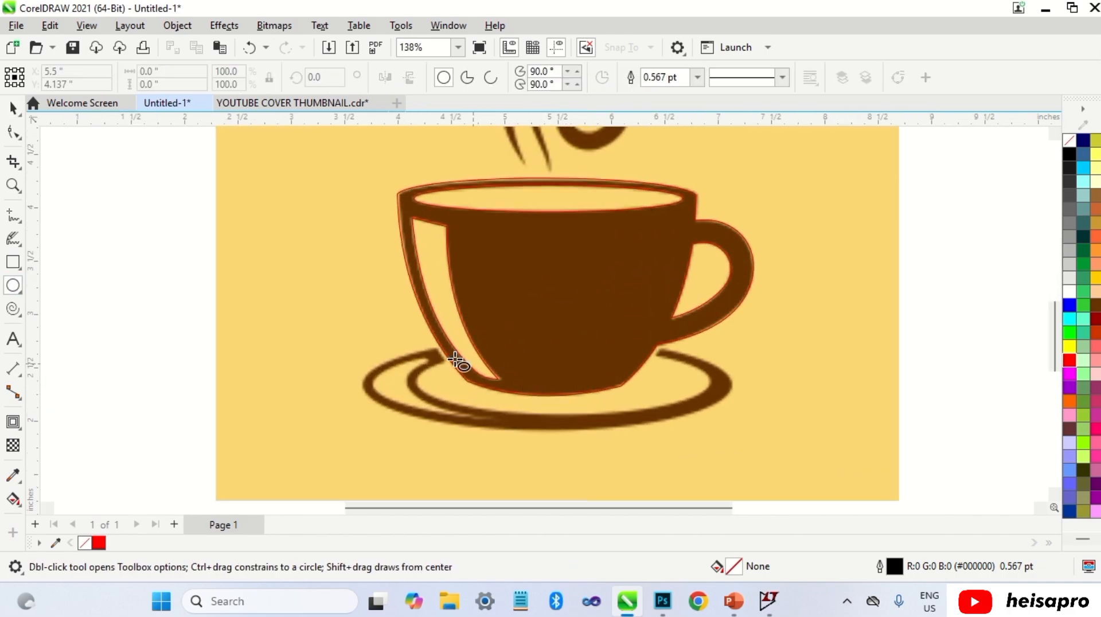
pyautogui.moveTo(361, 341); pyautogui.dragTo(733, 431)
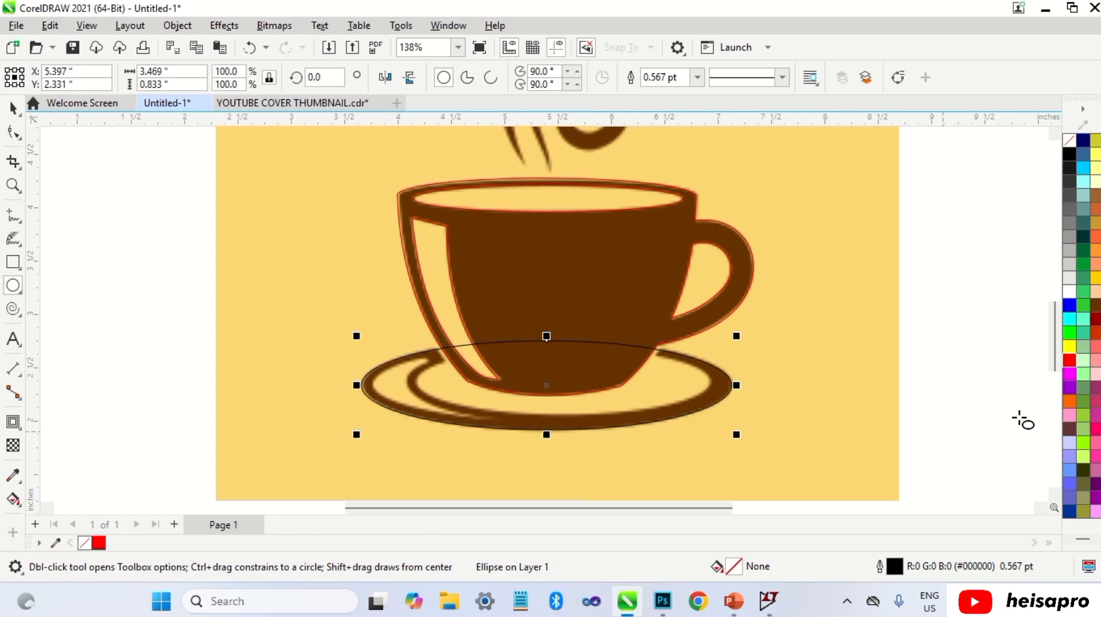
pyautogui.rightClick(1069, 360)
# Step: Resize the saucer ellipse to about 3.46 × 0.87 inches to match the outer rim
pyautogui.scroll(2, 555, 428)
pyautogui.press('space')
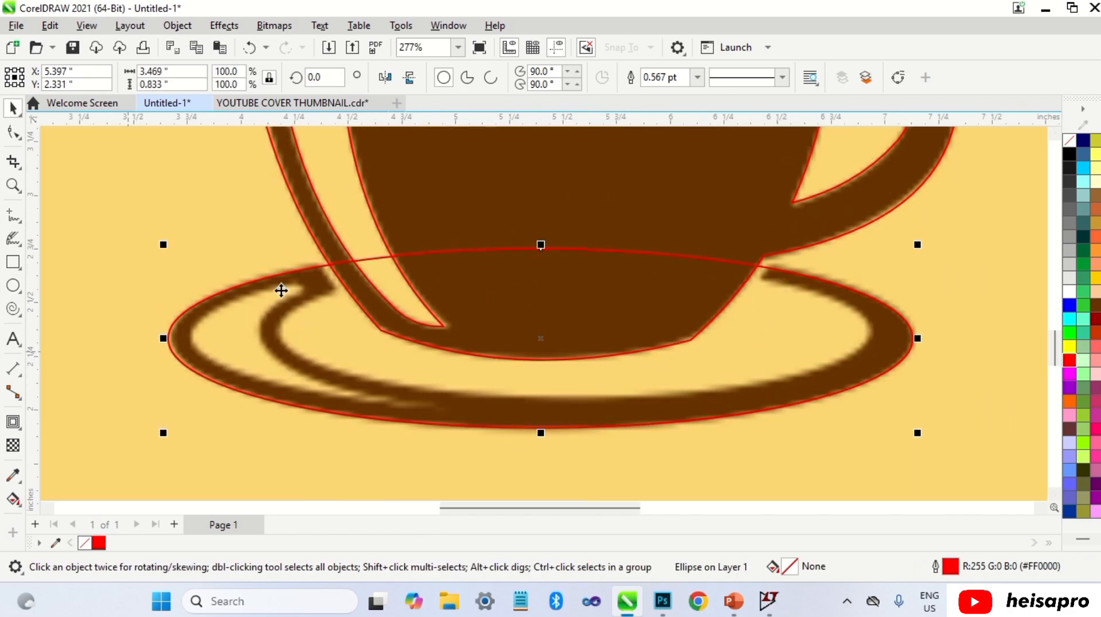
pyautogui.moveTo(545, 245); pyautogui.dragTo(545, 238)
pyautogui.moveTo(164, 336)
pyautogui.mouseDown()
pyautogui.moveTo(179, 336)
pyautogui.moveTo(165, 336)
pyautogui.mouseUp()
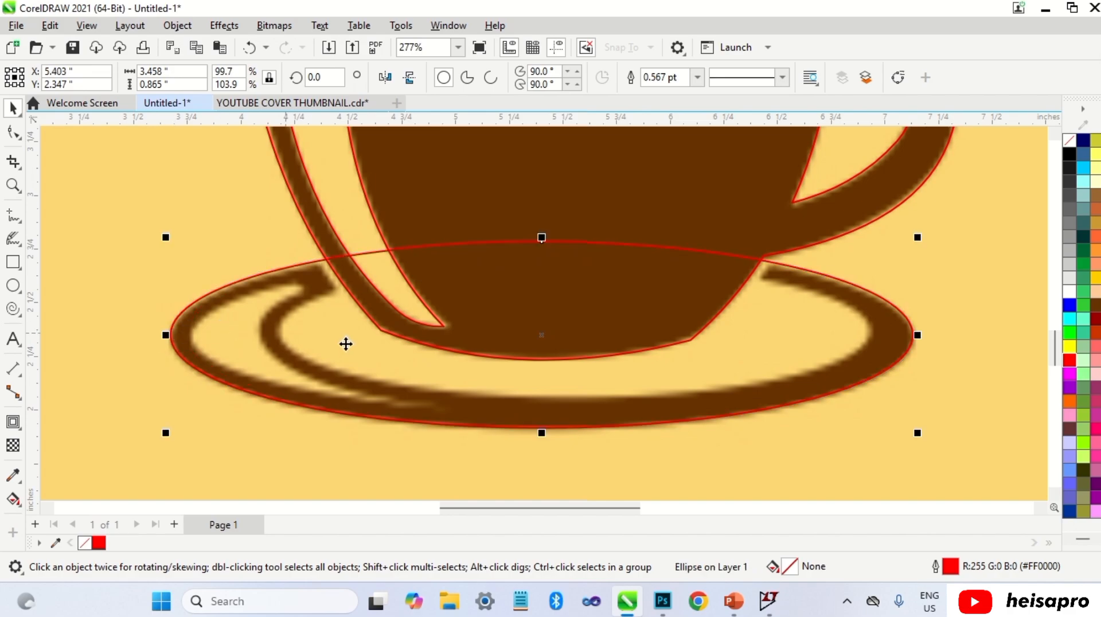
pyautogui.moveTo(541, 433)
pyautogui.mouseDown()
pyautogui.moveTo(541, 444)
pyautogui.moveTo(542, 432)
pyautogui.mouseUp()
pyautogui.scroll(-1, 467, 352)
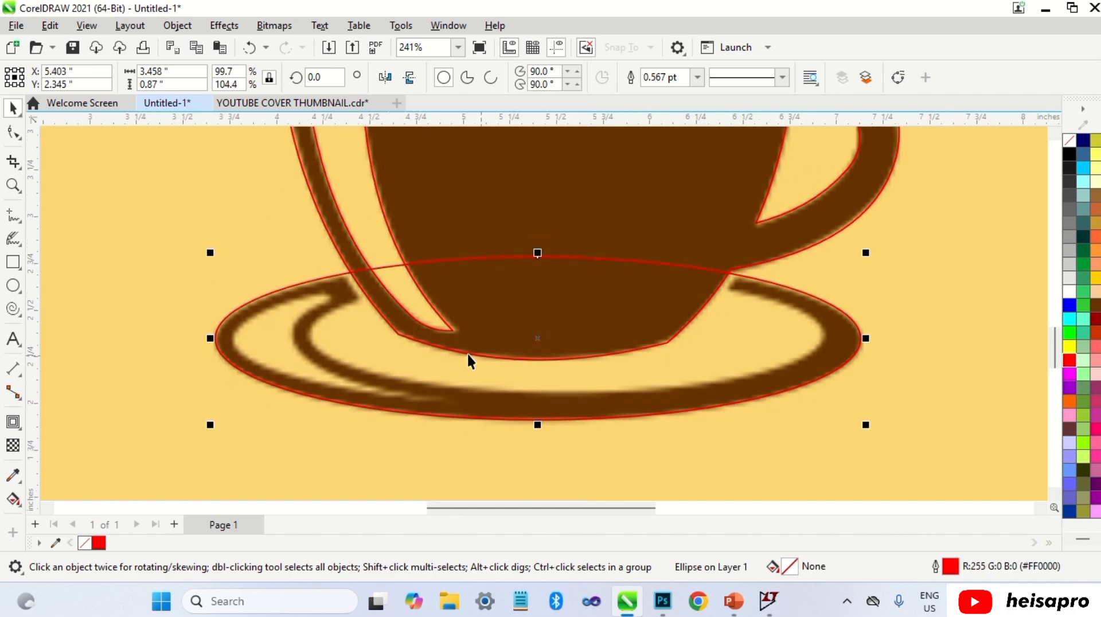
# Step: Draw a second ellipse about 2.69 × 0.44 inches inside the saucer and give it a red outline
pyautogui.click(13, 285)
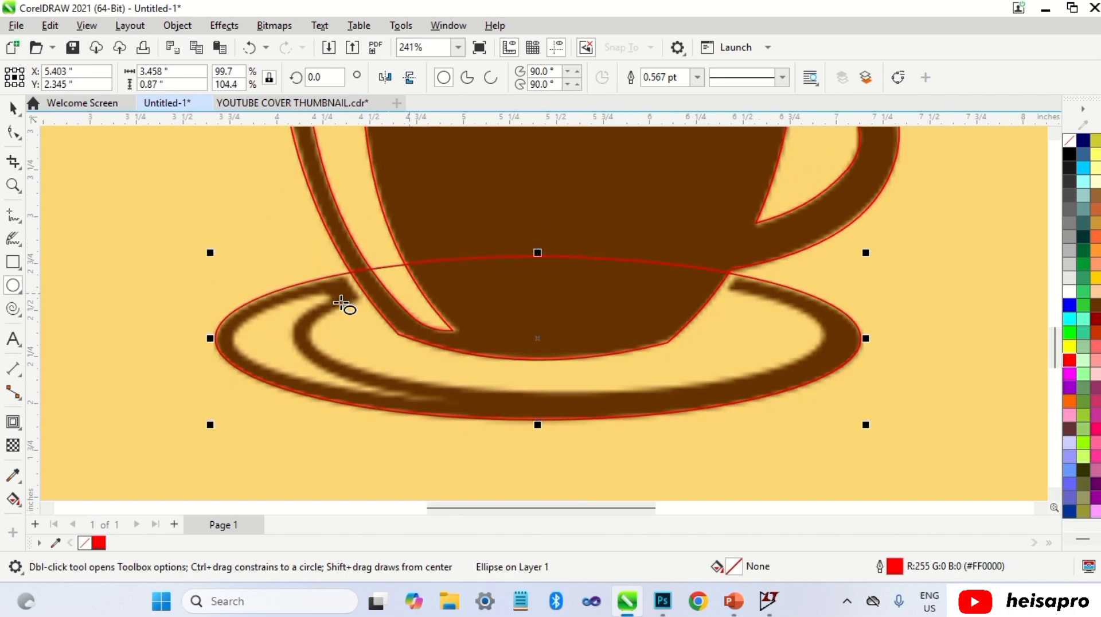
pyautogui.moveTo(316, 291); pyautogui.dragTo(828, 380)
pyautogui.rightClick(1070, 359)
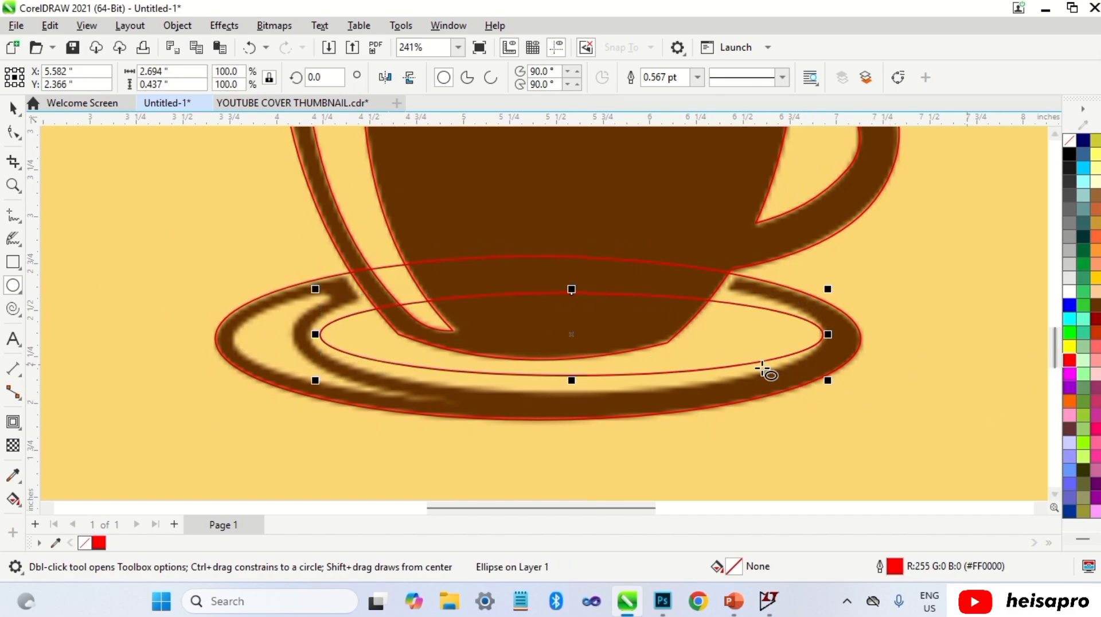
# Step: Resize the inner ellipse to about 2.74 × 0.61 inches to fit the saucer's inner rim
pyautogui.press('space')
pyautogui.moveTo(313, 335); pyautogui.dragTo(308, 333)
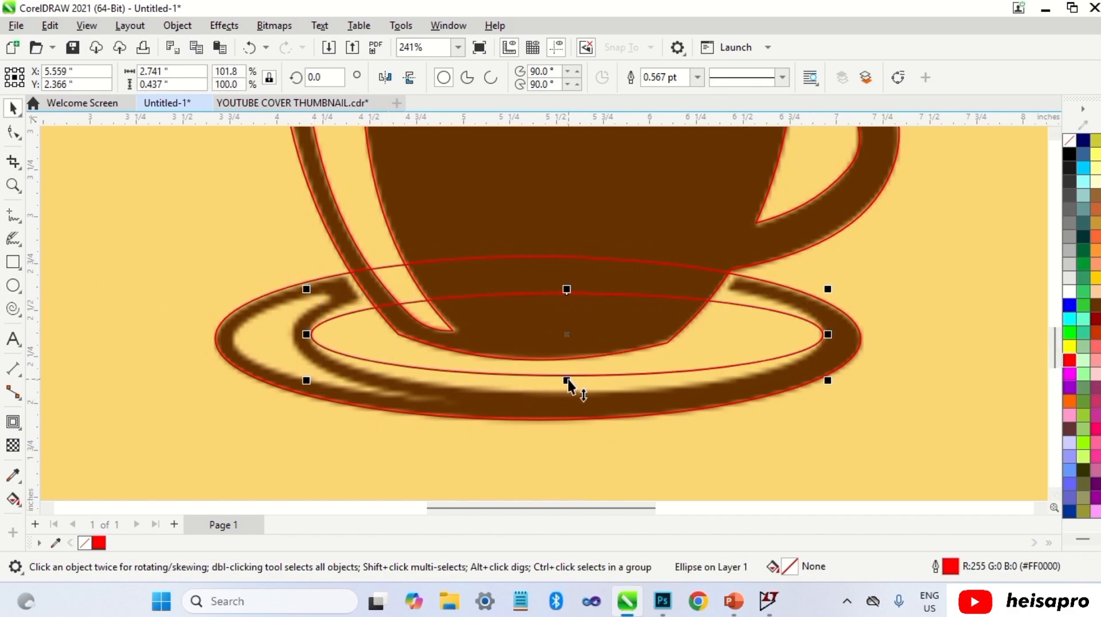
pyautogui.moveTo(568, 380); pyautogui.dragTo(563, 395)
pyautogui.moveTo(569, 289); pyautogui.dragTo(567, 273)
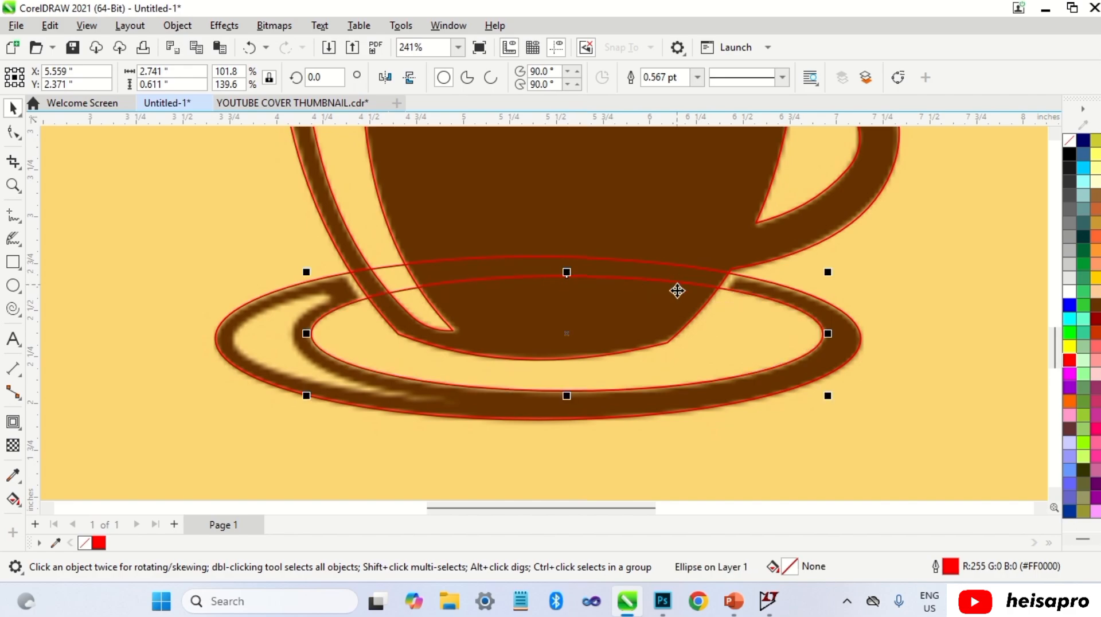
pyautogui.click(717, 332)
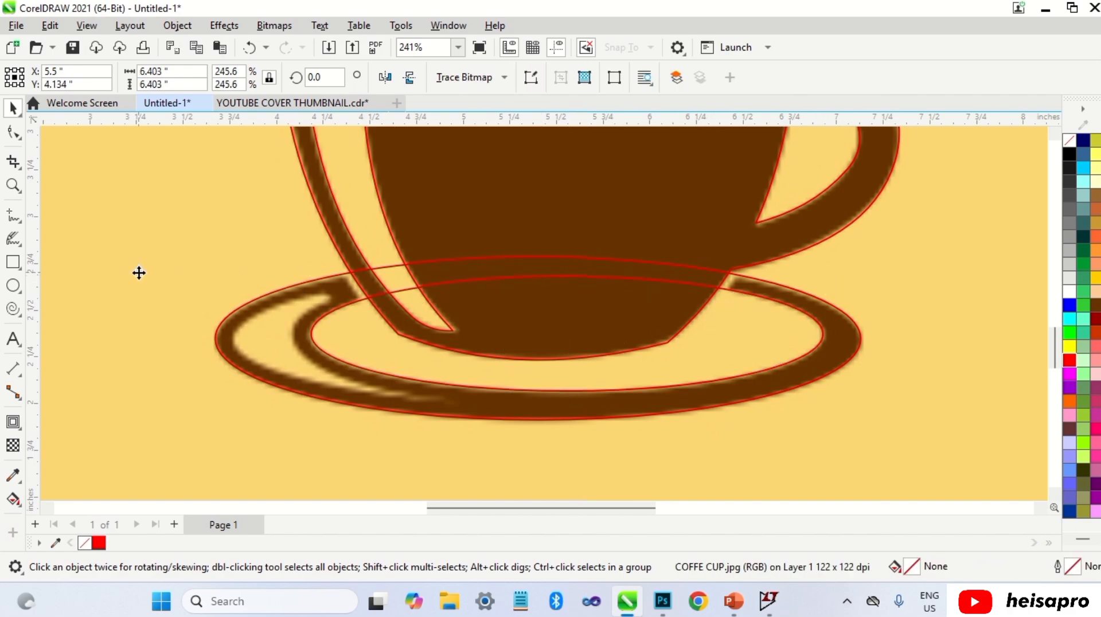
# Step: Draw a rectangle about 1.35 × 0.73 inches over the saucer's left tail, outline it red and convert it to curves
pyautogui.click(14, 262)
pyautogui.moveTo(194, 266); pyautogui.dragTo(446, 402)
pyautogui.rightClick(1069, 360)
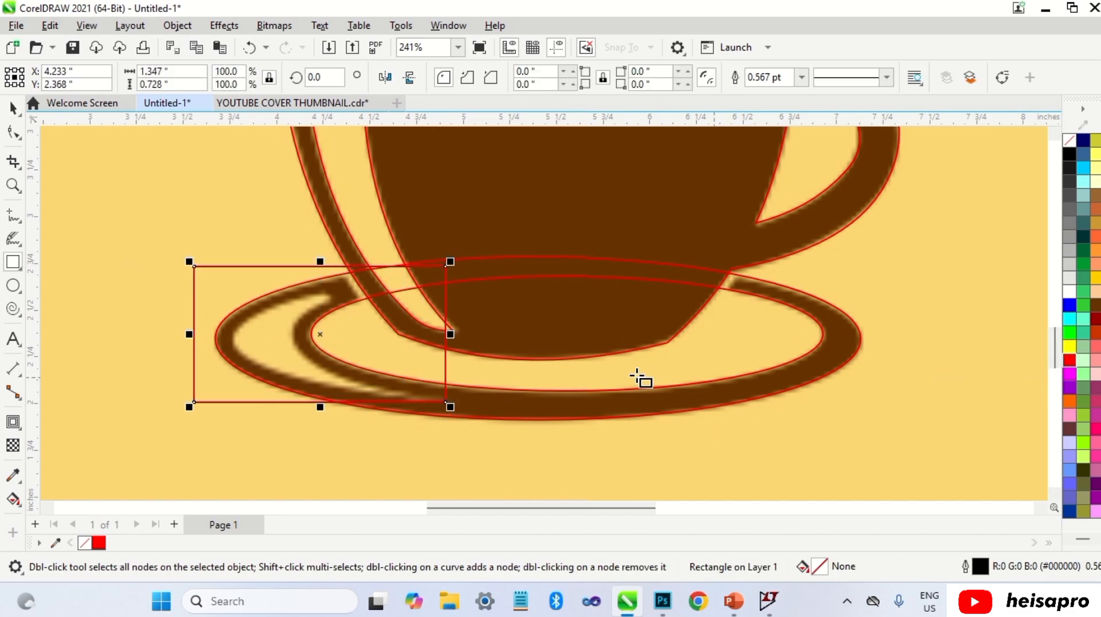
pyautogui.press('space')
pyautogui.hotkey('ctrl', 'q')
pyautogui.press('F10')
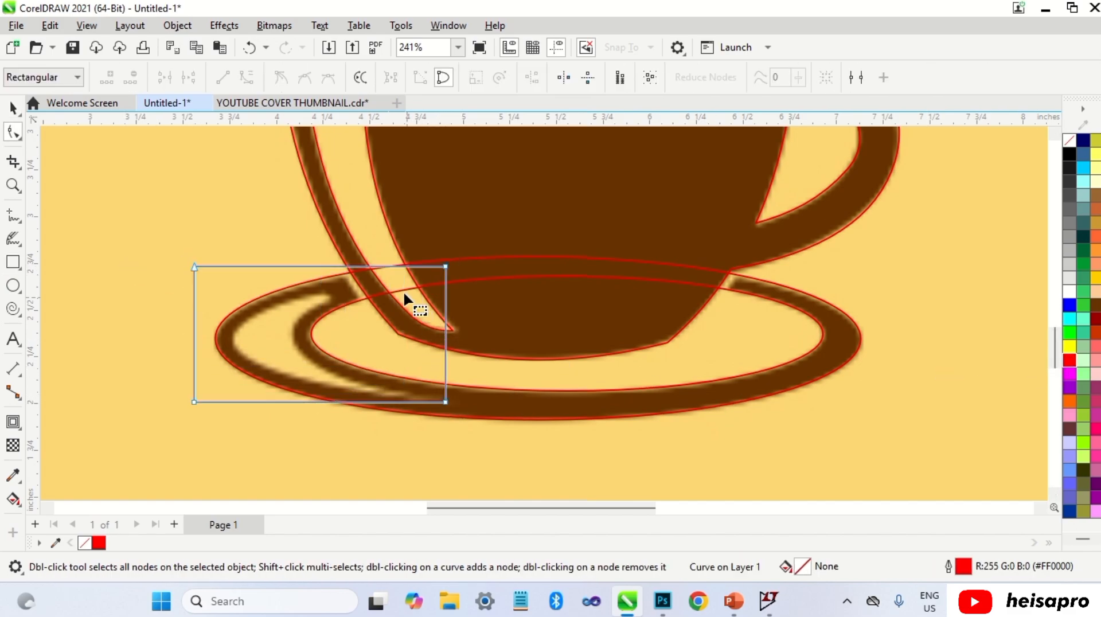
# Step: Move the rectangle's nodes to form a triangle over the saucer's left tail
pyautogui.scroll(2, 402, 286)
pyautogui.moveTo(480, 262); pyautogui.dragTo(294, 301)
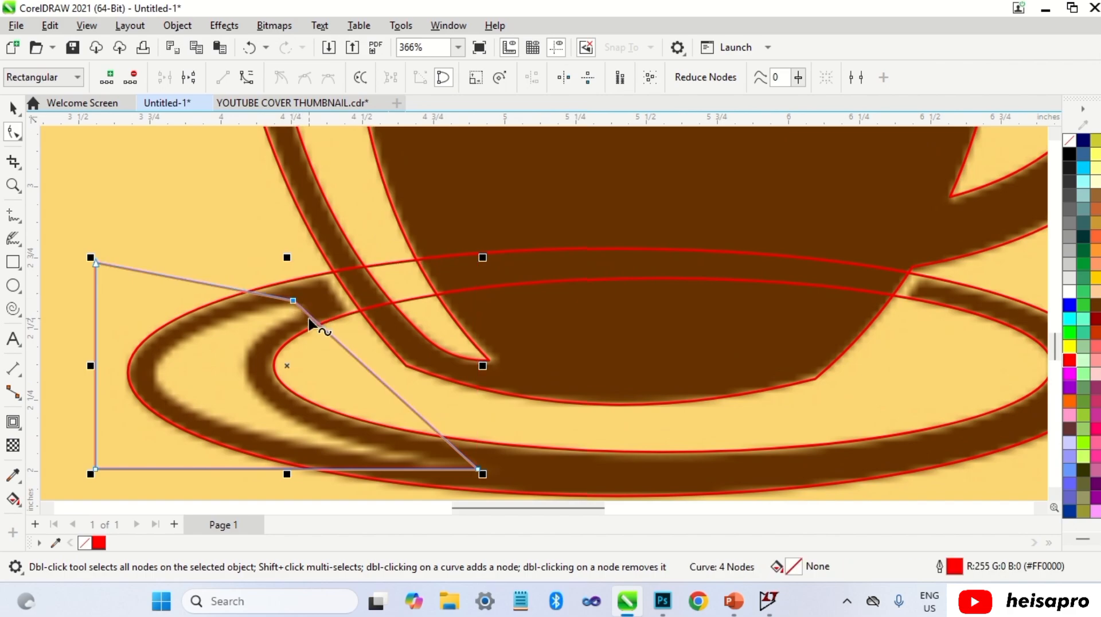
pyautogui.moveTo(94, 259); pyautogui.dragTo(168, 392)
pyautogui.moveTo(96, 476); pyautogui.dragTo(164, 385)
# Step: Convert the triangle's lower segment to a curve and bend it along the tail's lower edge
pyautogui.rightClick(290, 423)
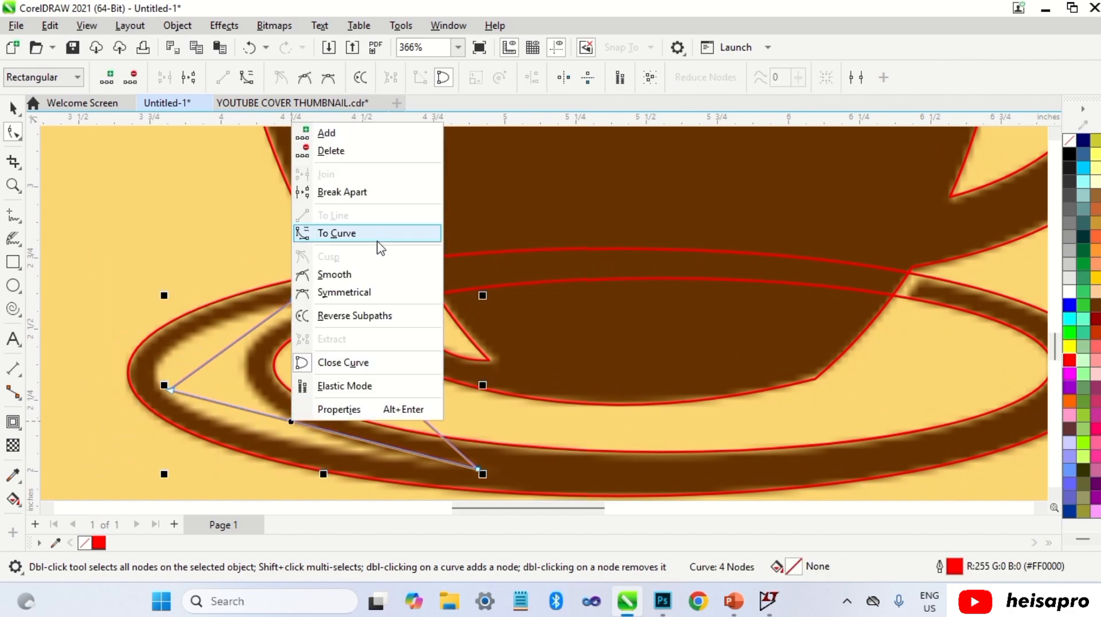
pyautogui.click(370, 235)
pyautogui.moveTo(305, 424); pyautogui.dragTo(258, 438)
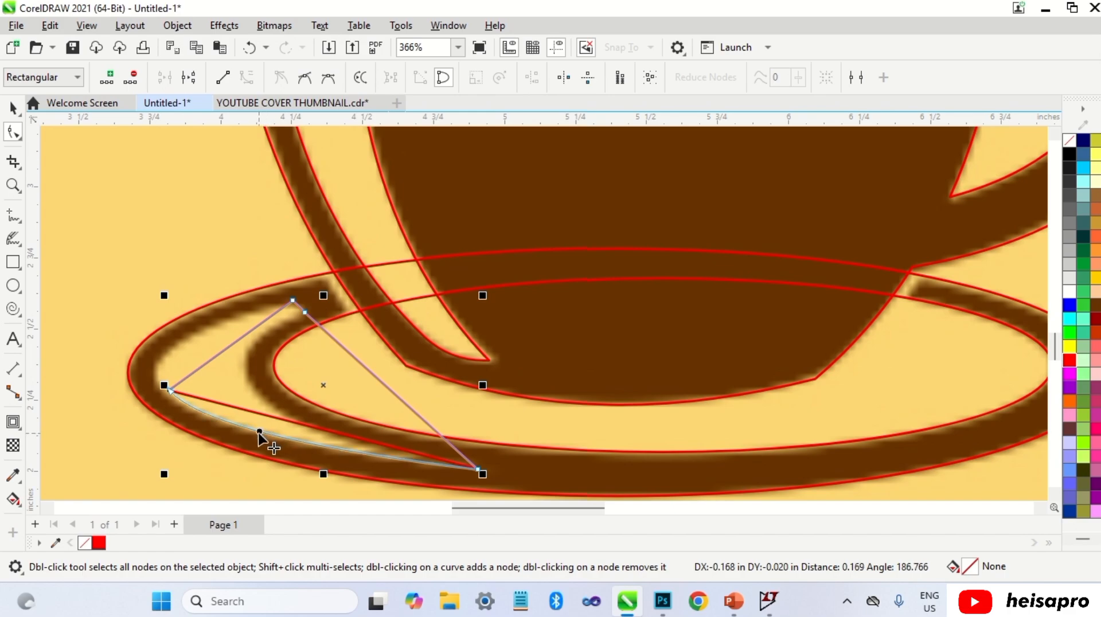
# Step: Move the left node toward the tail's tip and adjust its control handle
pyautogui.scroll(2, 172, 390)
pyautogui.moveTo(172, 390); pyautogui.dragTo(147, 380)
pyautogui.scroll(-1, 228, 304)
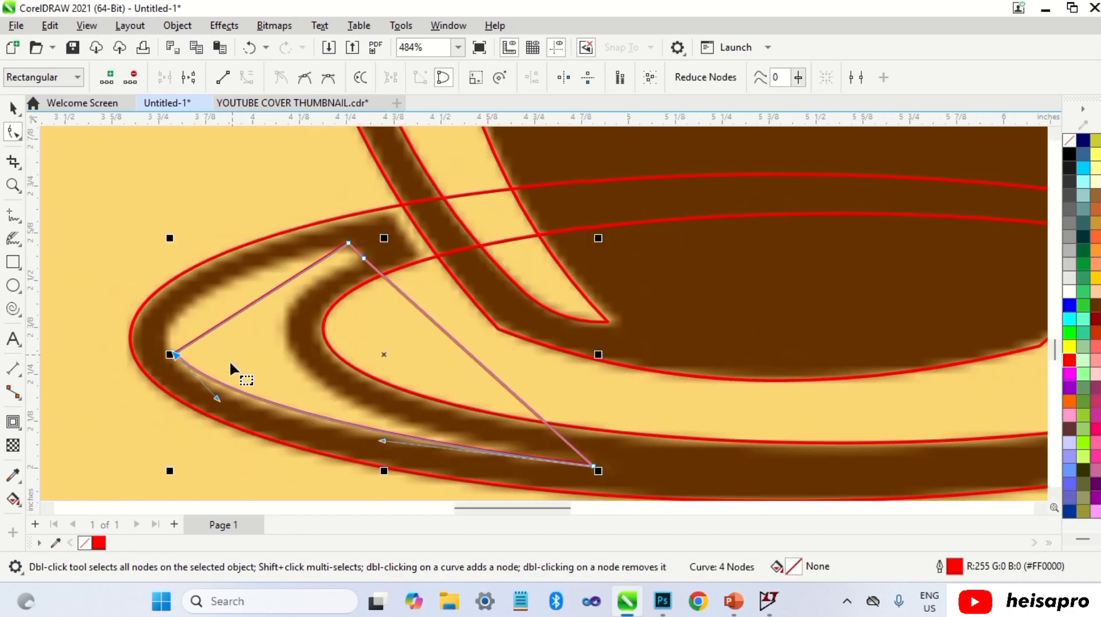
pyautogui.moveTo(218, 400); pyautogui.dragTo(212, 408)
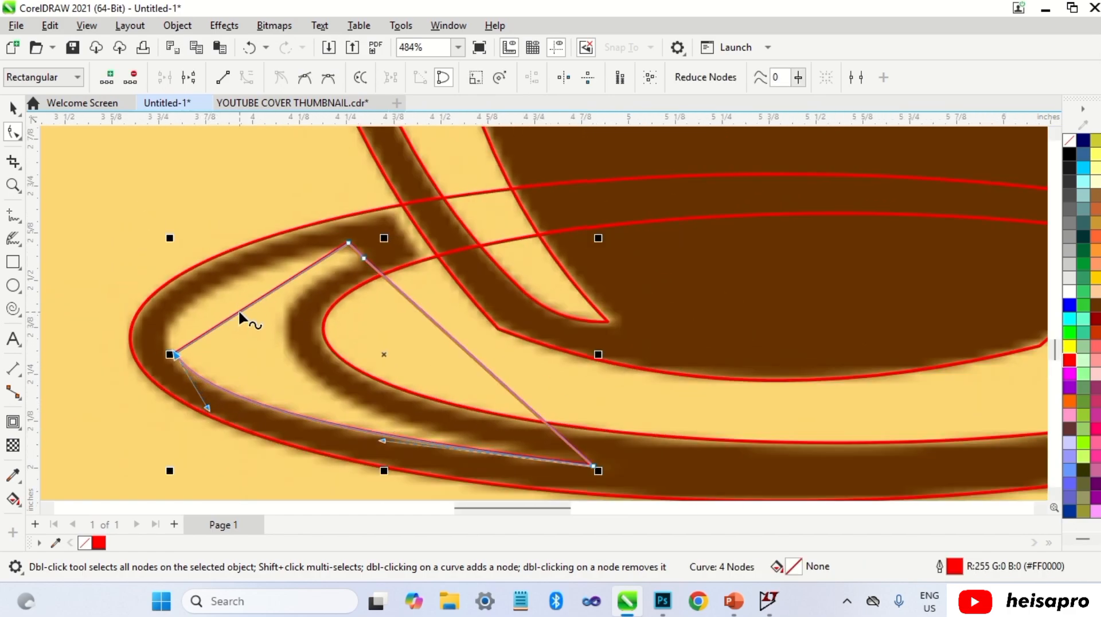
# Step: Convert the upper-left segment to a curve and bend it along the tail's upper edge
pyautogui.rightClick(239, 309)
pyautogui.click(286, 121)
pyautogui.moveTo(259, 308); pyautogui.dragTo(177, 356)
# Step: Adjust the left node's control handles to round the triangle's tip around the saucer tail
pyautogui.moveTo(171, 310); pyautogui.dragTo(147, 317)
pyautogui.moveTo(202, 407); pyautogui.dragTo(188, 379)
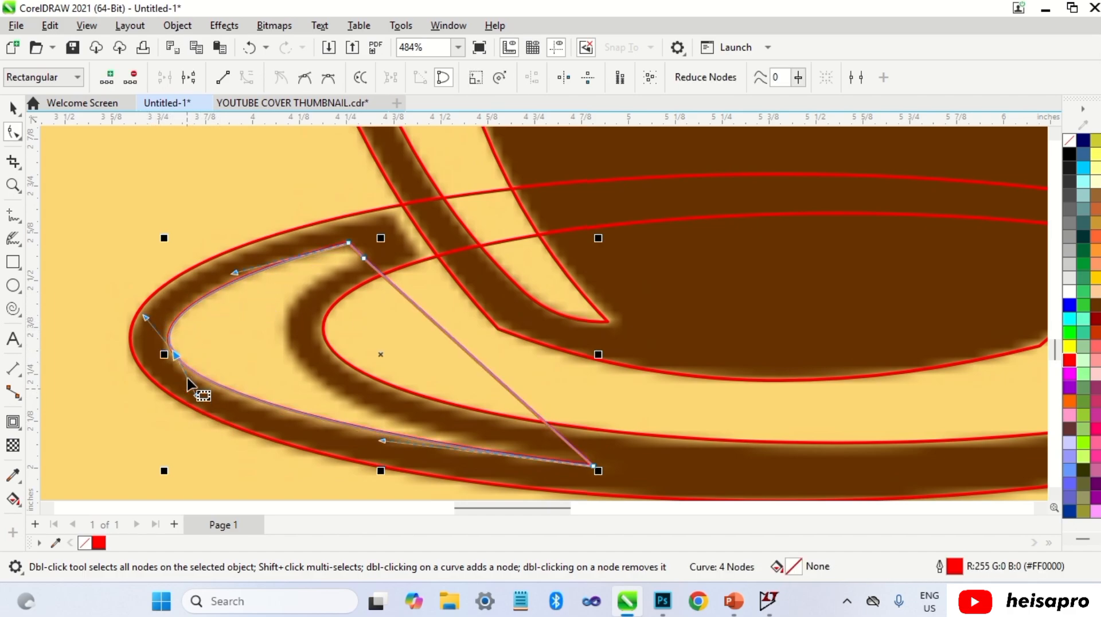
pyautogui.click(179, 360)
pyautogui.scroll(2, 179, 359)
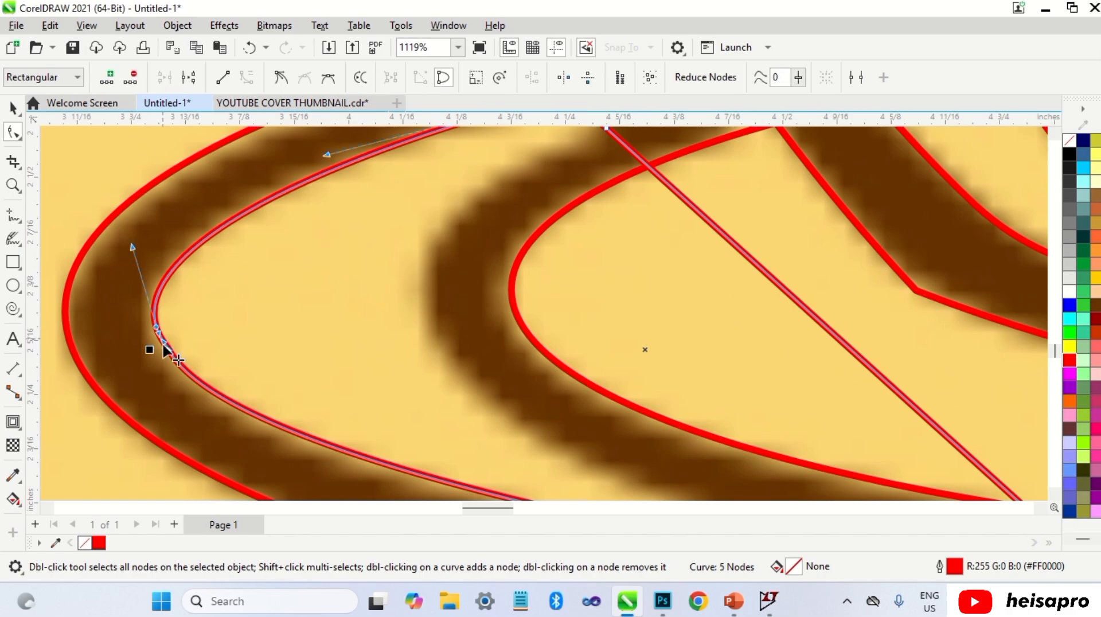
pyautogui.scroll(-2, 164, 343)
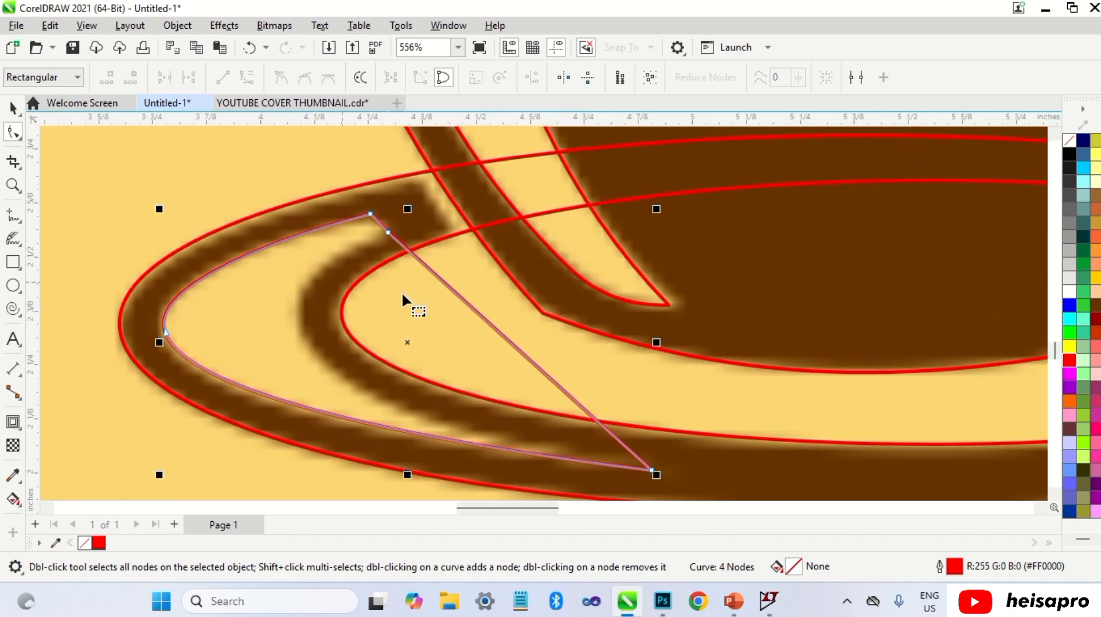
# Step: Convert the triangle's right segment to a curve and bend it along the tail's inner edge, refining its handles
pyautogui.rightClick(470, 306)
pyautogui.click(546, 143)
pyautogui.moveTo(513, 346); pyautogui.dragTo(310, 345)
pyautogui.click(652, 470)
pyautogui.moveTo(317, 398); pyautogui.dragTo(319, 421)
pyautogui.moveTo(193, 318)
pyautogui.mouseDown()
pyautogui.moveTo(191, 297)
pyautogui.moveTo(196, 308)
pyautogui.mouseUp()
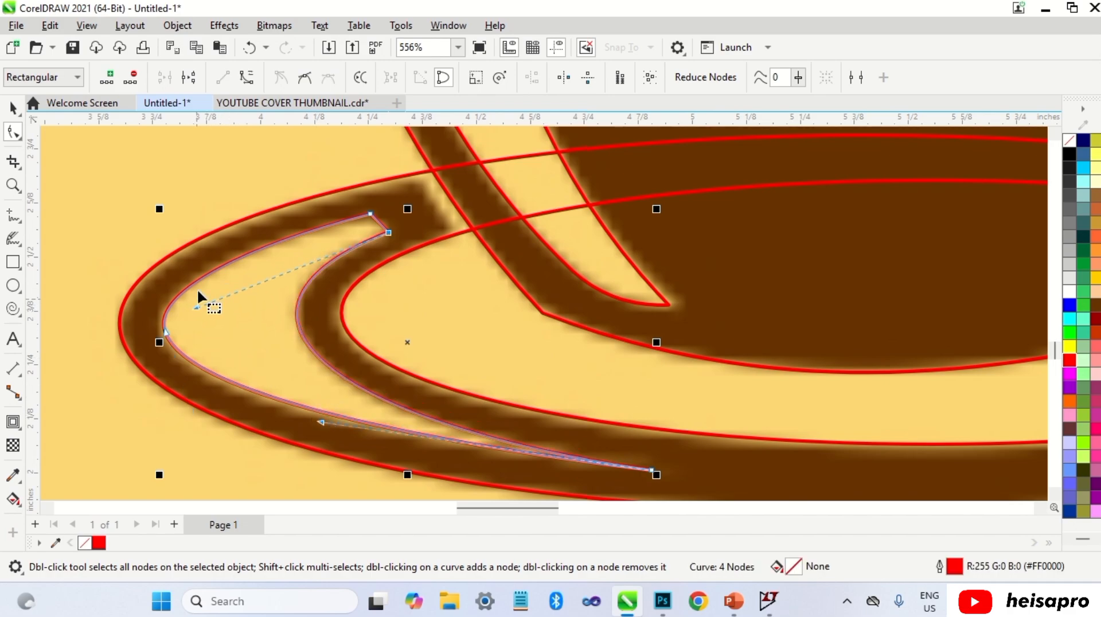
# Step: Trim the saucer shape using the cup body shape
pyautogui.scroll(-3, 243, 336)
pyautogui.press('space')
pyautogui.click(292, 408)
pyautogui.scroll(-3, 587, 459)
pyautogui.click(791, 395)
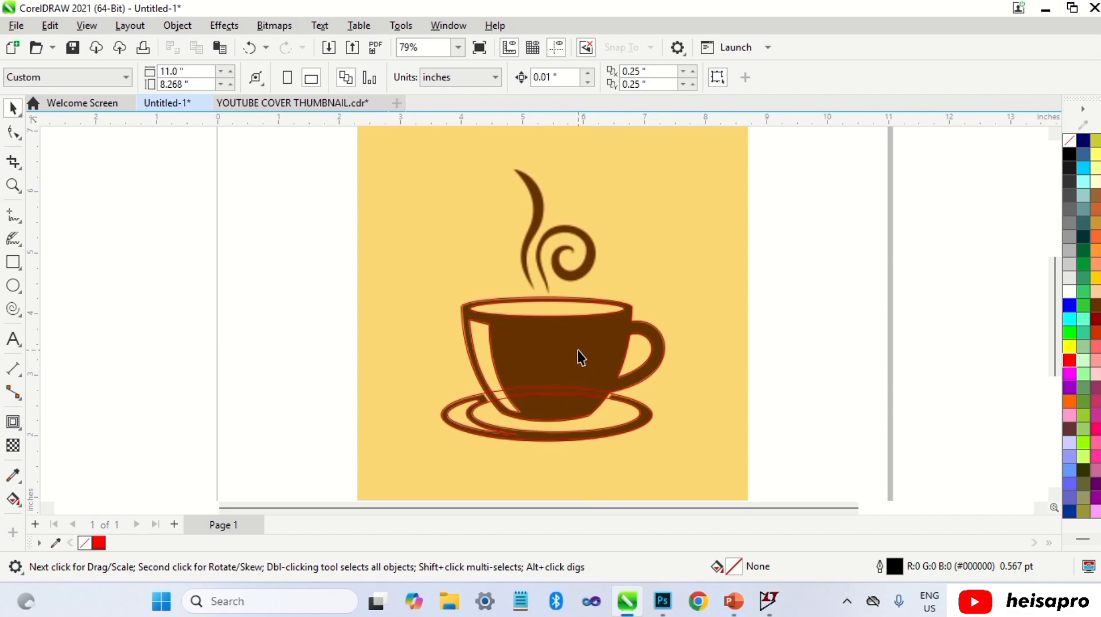
pyautogui.scroll(4, 508, 404)
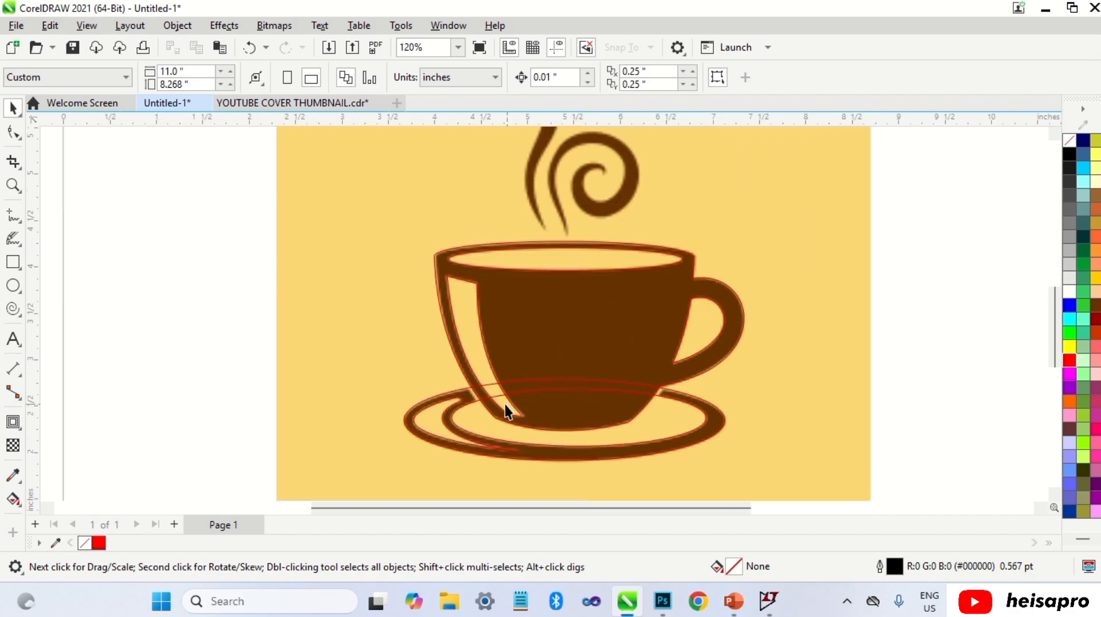
pyautogui.scroll(1, 470, 409)
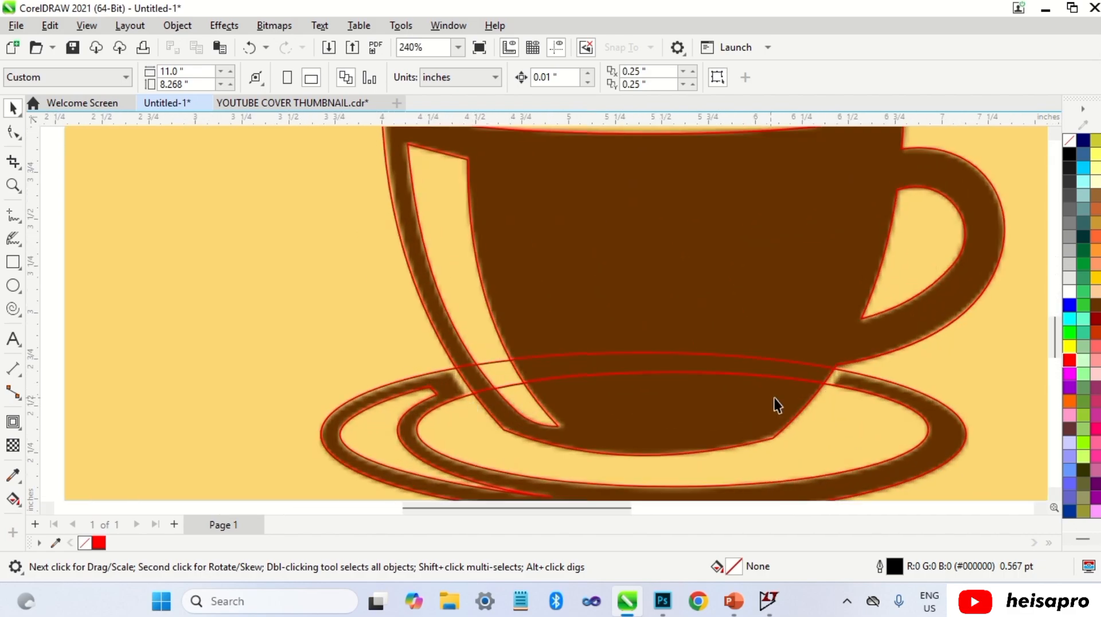
pyautogui.scroll(1, 835, 383)
pyautogui.scroll(-1, 836, 384)
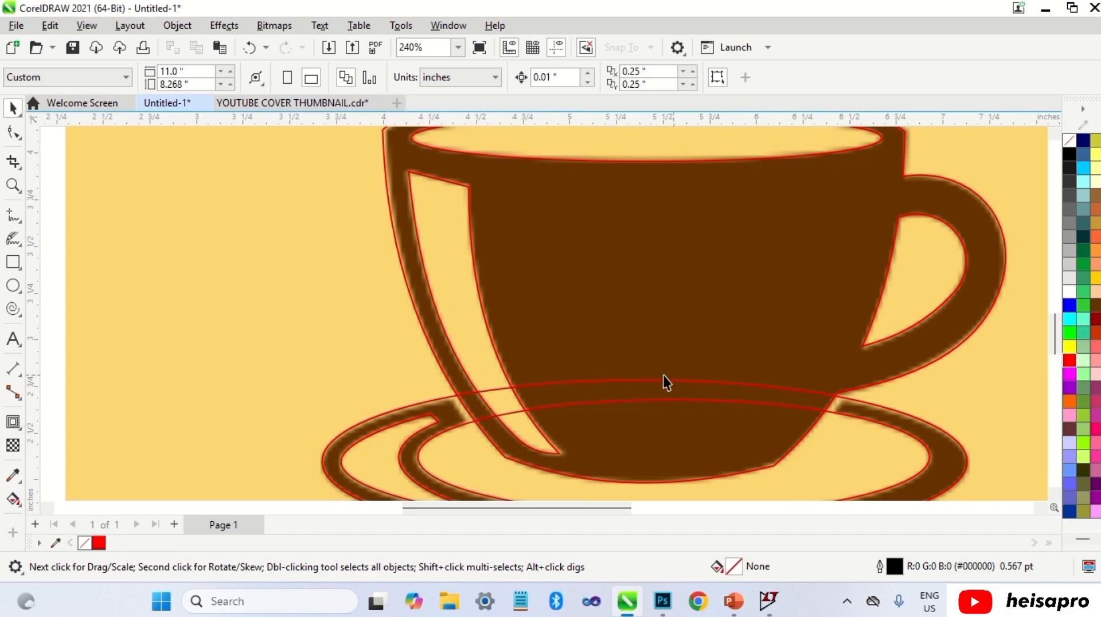
pyautogui.scroll(-2, 631, 381)
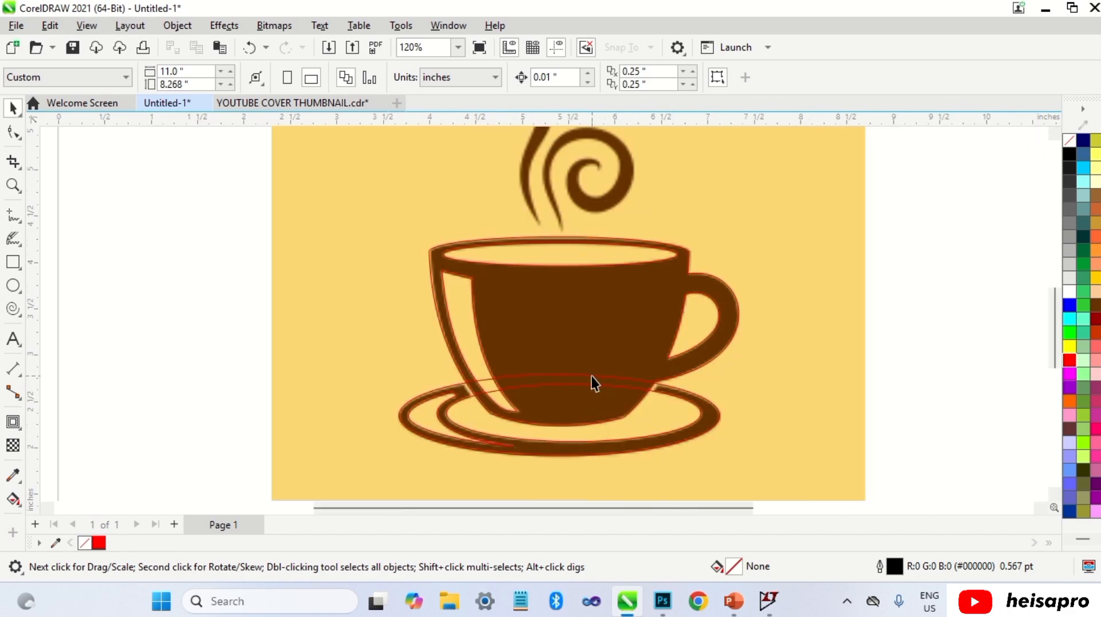
pyautogui.click(591, 378)
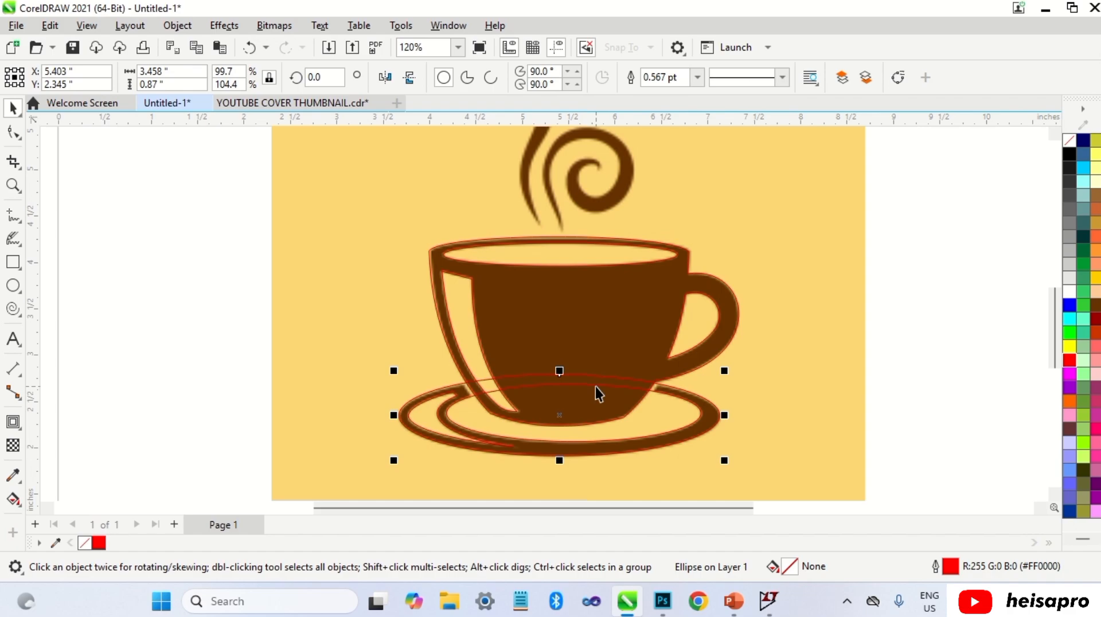
pyautogui.keyDown('shift'); pyautogui.click(596, 387); pyautogui.keyUp('shift')
pyautogui.click(622, 309)
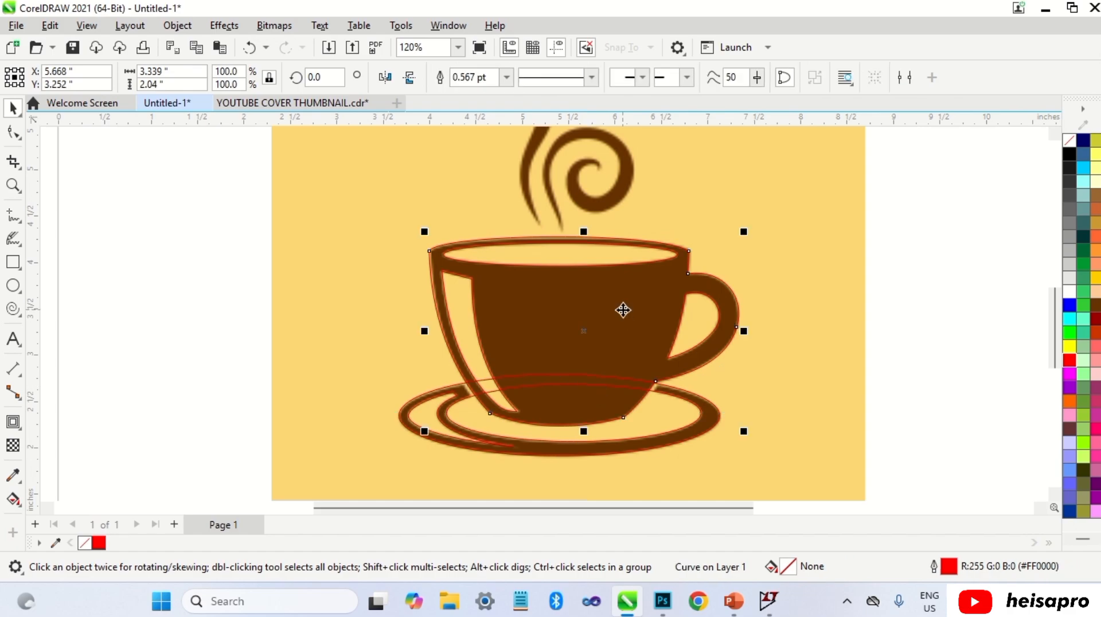
pyautogui.keyDown('shift'); pyautogui.click(596, 386); pyautogui.keyUp('shift')
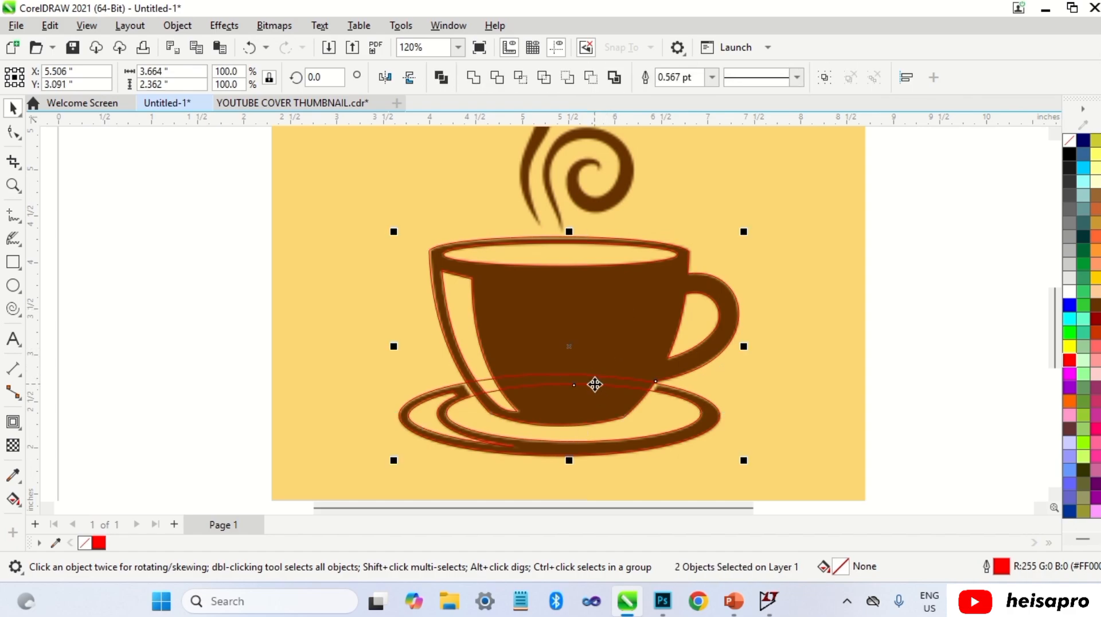
pyautogui.click(497, 77)
pyautogui.press('Escape')
pyautogui.scroll(6, 469, 383)
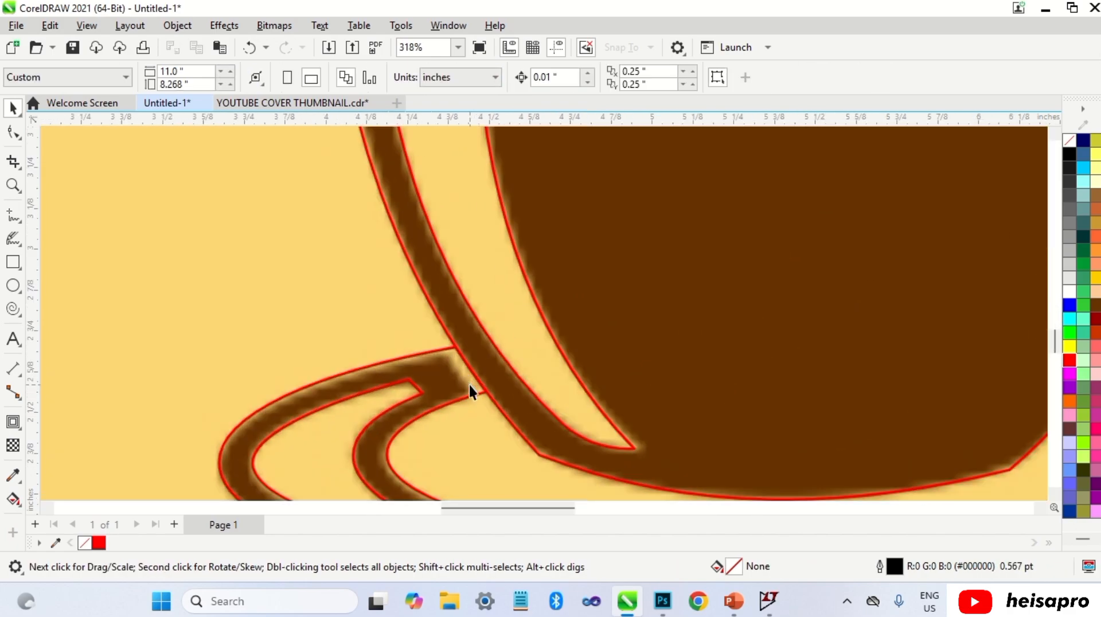
# Step: Adjust the trimmed saucer's nodes and handles around the left tail to follow the image's edges
pyautogui.doubleClick(469, 377)
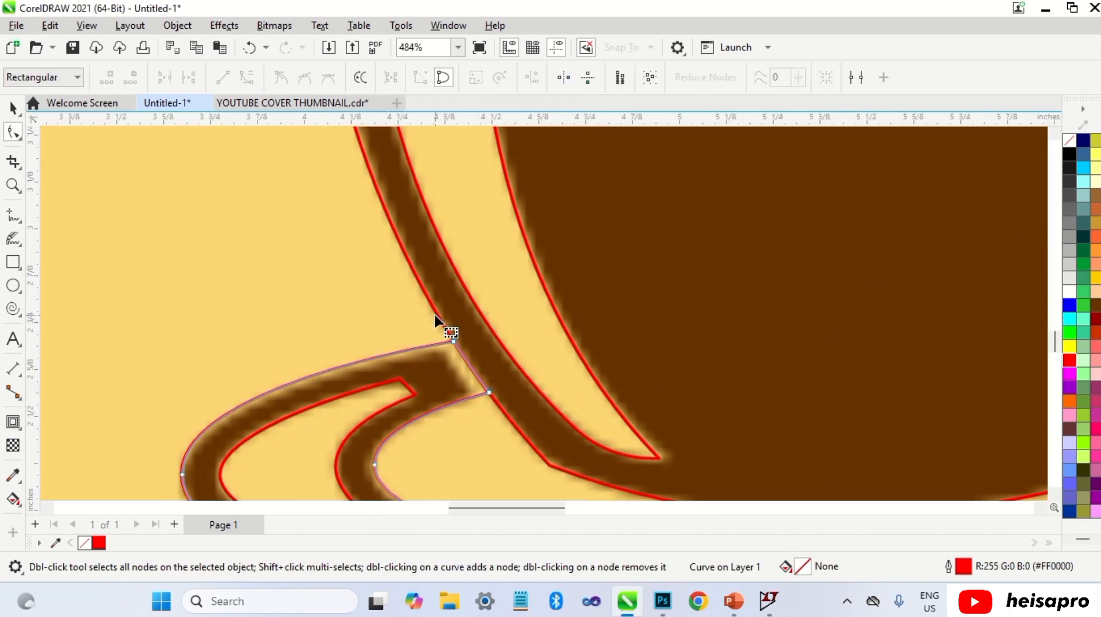
pyautogui.moveTo(436, 316); pyautogui.dragTo(474, 398)
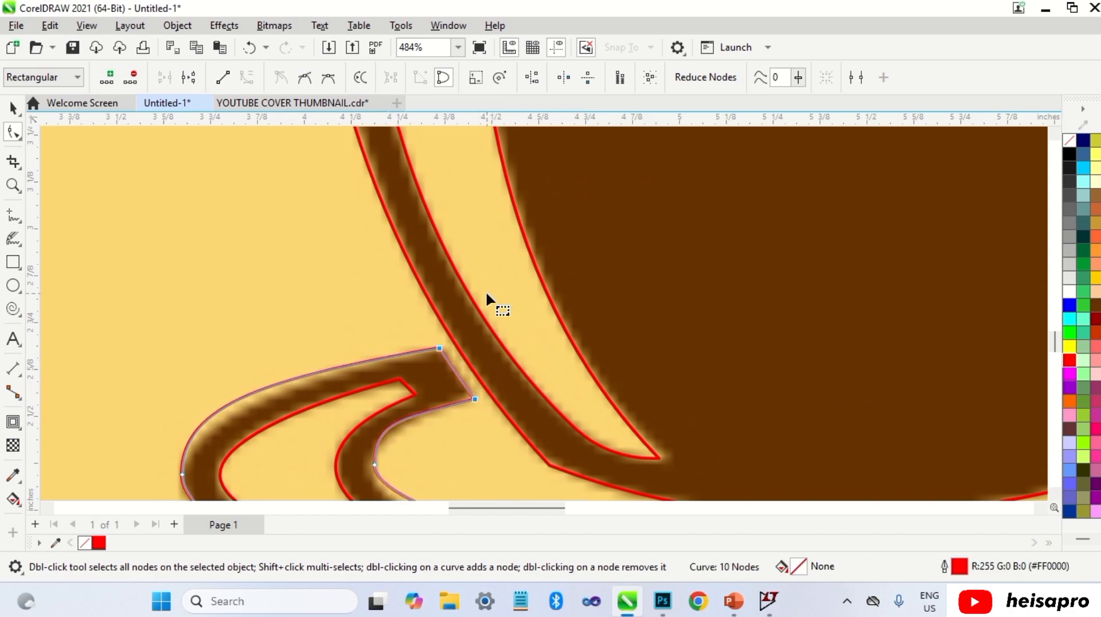
pyautogui.scroll(-4, 491, 301)
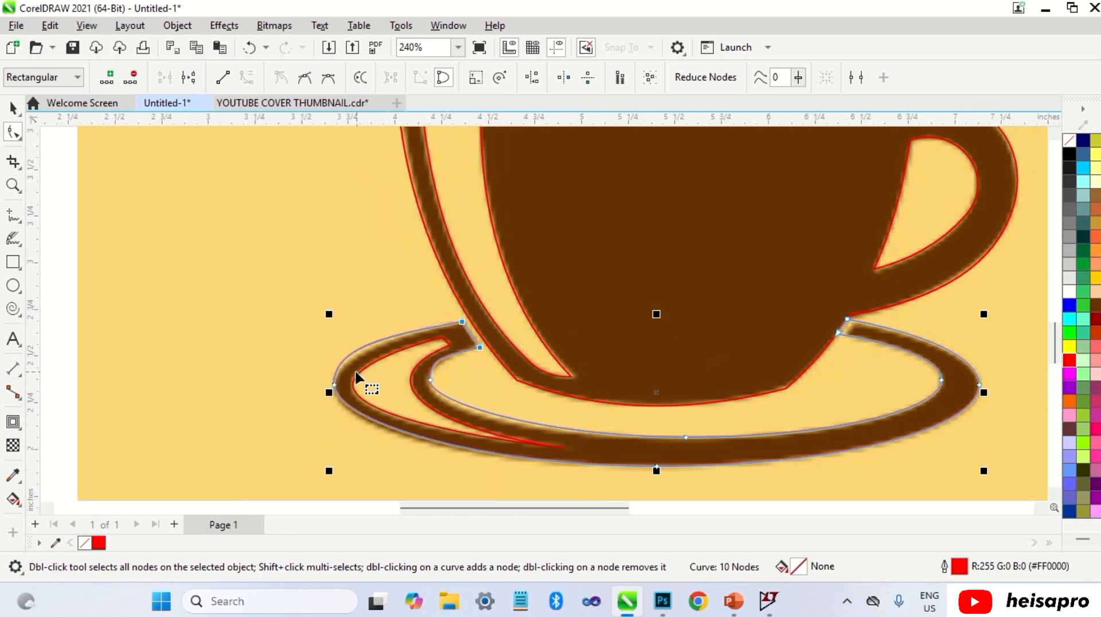
pyautogui.click(335, 385)
pyautogui.moveTo(334, 349); pyautogui.dragTo(348, 352)
pyautogui.scroll(1, 438, 367)
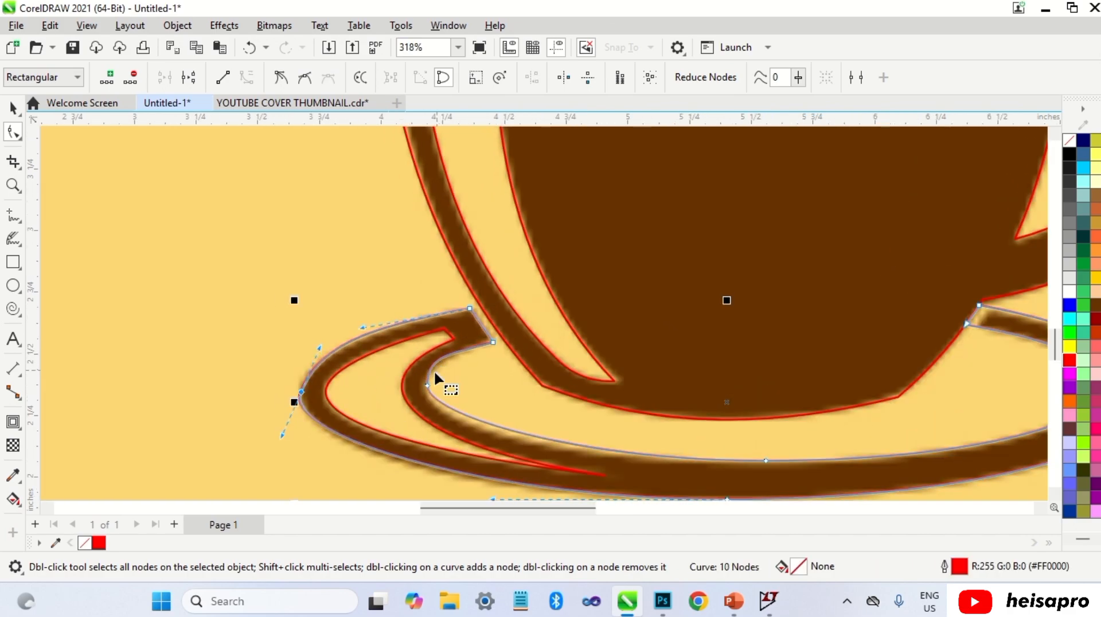
pyautogui.click(429, 394)
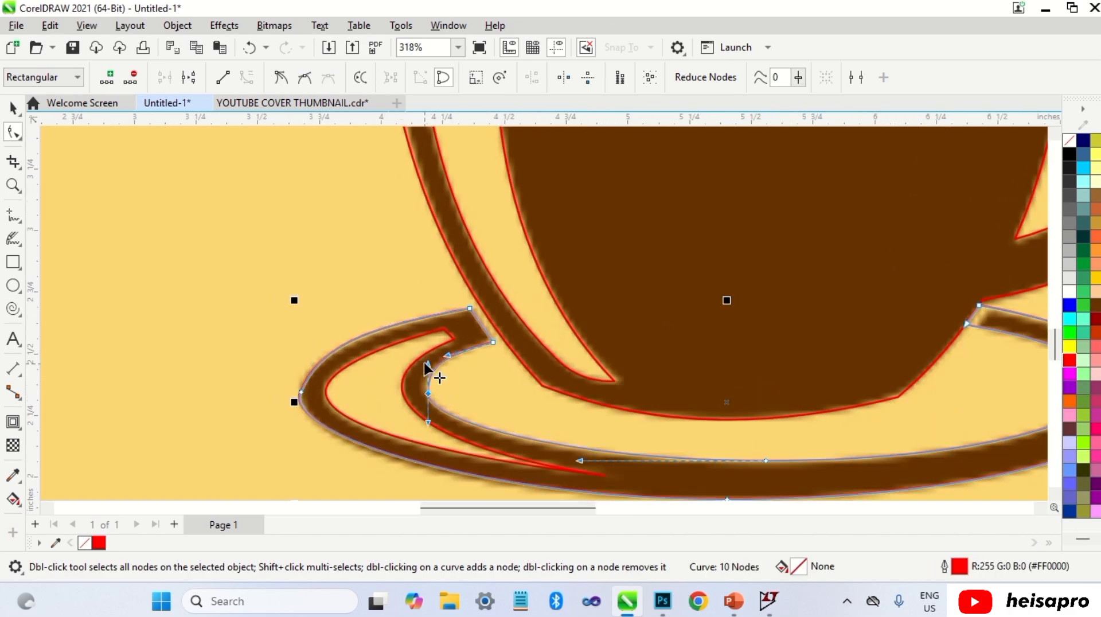
pyautogui.moveTo(427, 367); pyautogui.dragTo(422, 370)
pyautogui.scroll(-1, 416, 368)
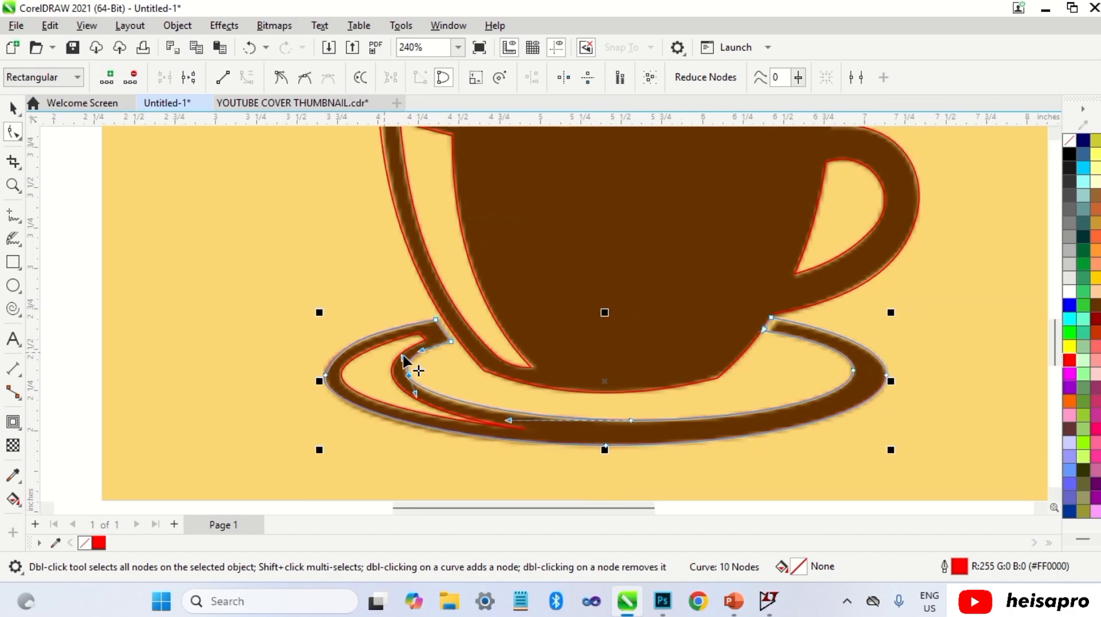
# Step: Adjust the trimmed saucer's nodes and handles on its right side to follow the image's edges
pyautogui.scroll(2, 768, 308)
pyautogui.scroll(1, 768, 308)
pyautogui.moveTo(741, 356); pyautogui.dragTo(728, 345)
pyautogui.scroll(-4, 729, 345)
pyautogui.click(840, 398)
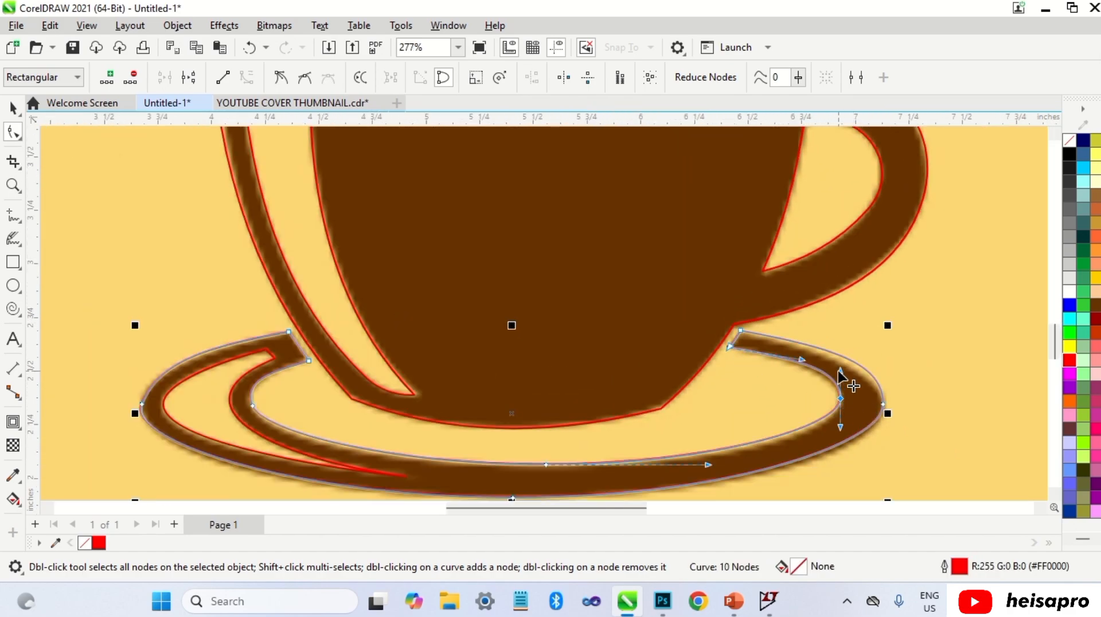
pyautogui.moveTo(840, 372); pyautogui.dragTo(840, 378)
pyautogui.moveTo(706, 464); pyautogui.dragTo(739, 465)
pyautogui.click(883, 404)
pyautogui.scroll(-1, 870, 348)
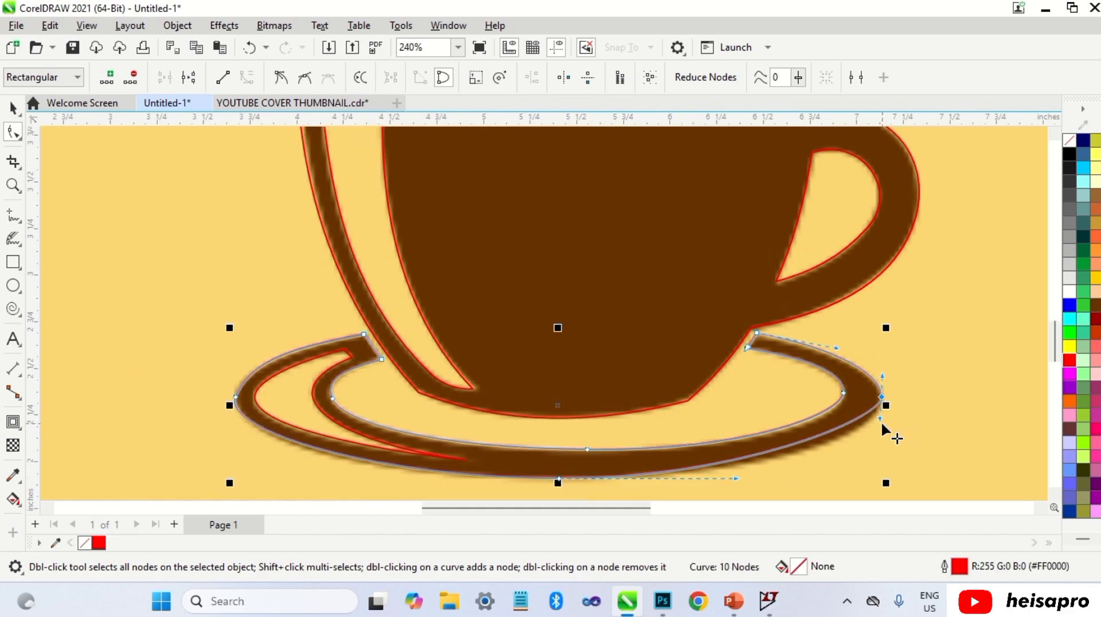
pyautogui.moveTo(883, 424); pyautogui.dragTo(883, 439)
pyautogui.click(774, 361)
pyautogui.scroll(-1, 774, 362)
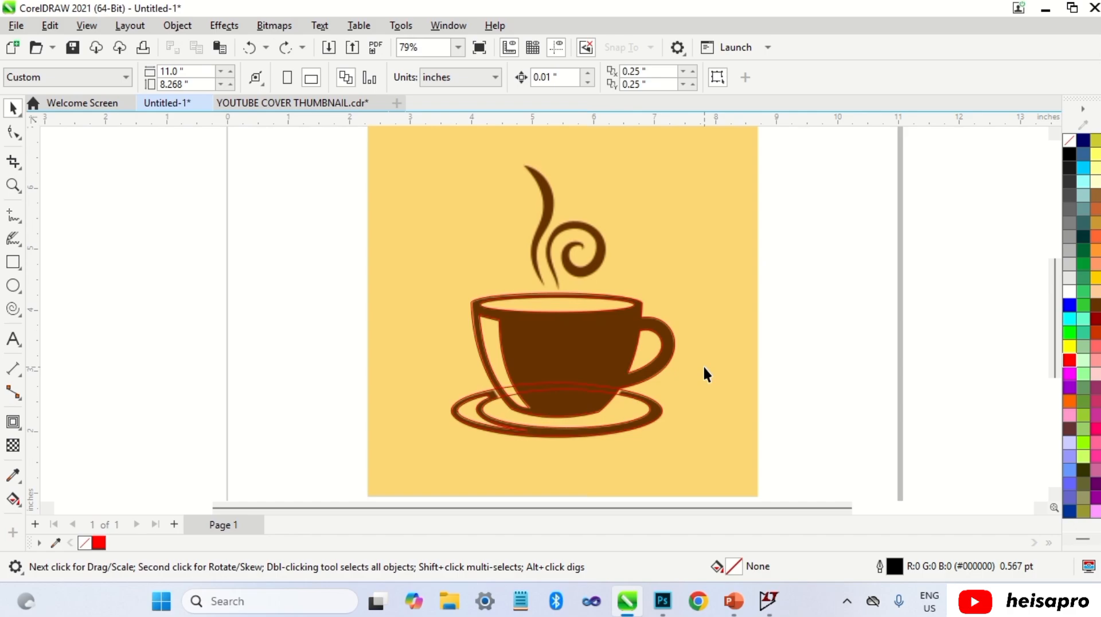
# Step: Apply an outside contour to the cup body with an offset of 0.046 inches
pyautogui.click(590, 343)
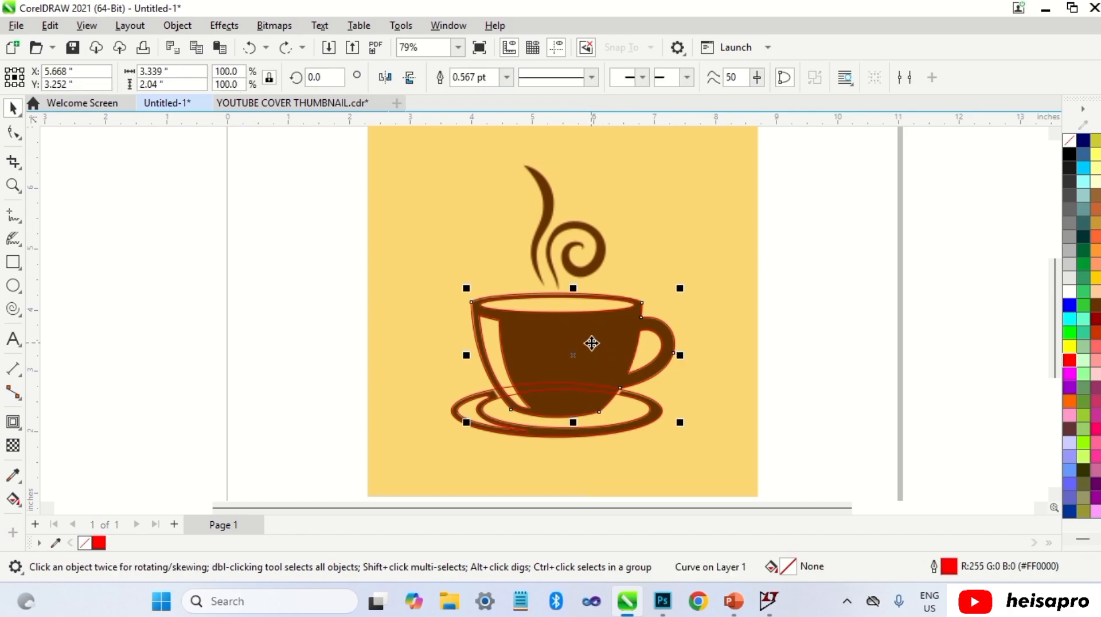
pyautogui.click(14, 423)
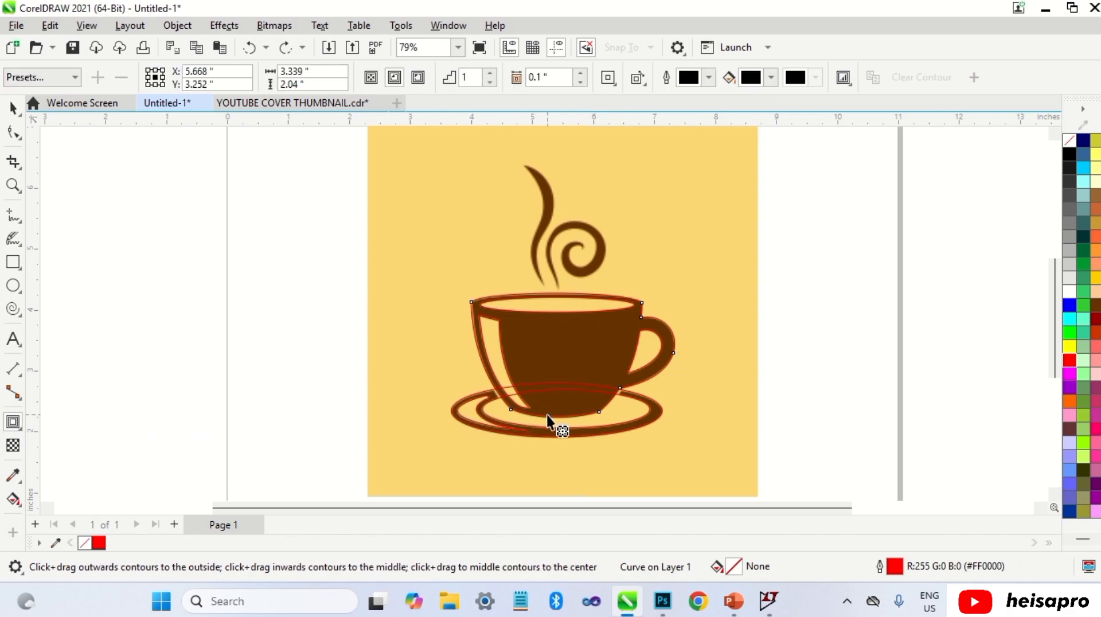
pyautogui.moveTo(548, 421); pyautogui.dragTo(549, 422)
pyautogui.scroll(5, 549, 422)
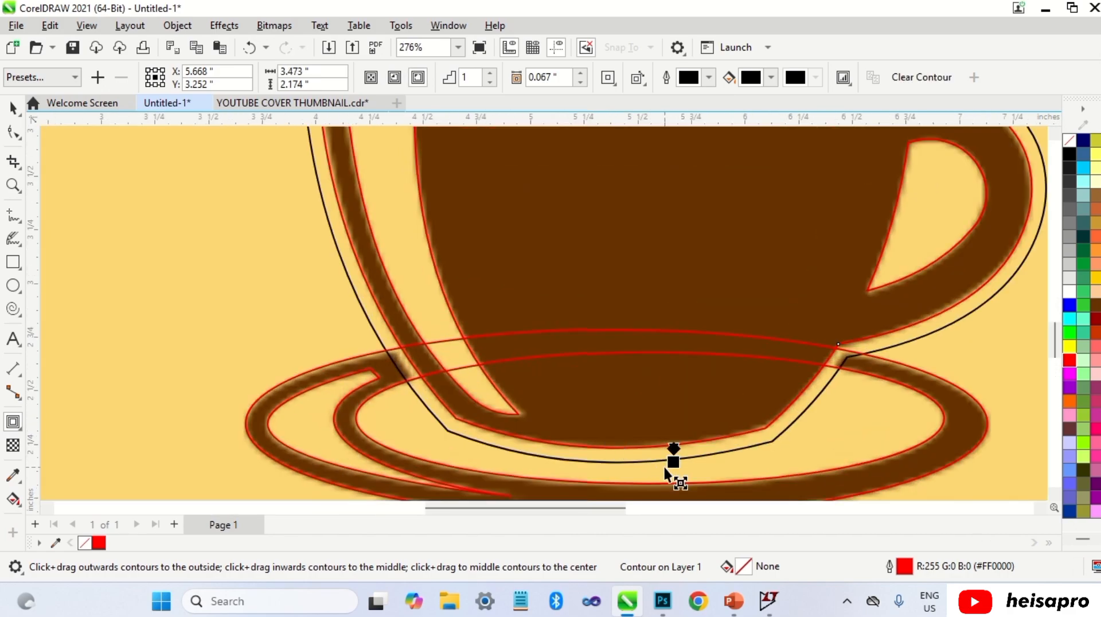
pyautogui.moveTo(674, 457); pyautogui.dragTo(673, 450)
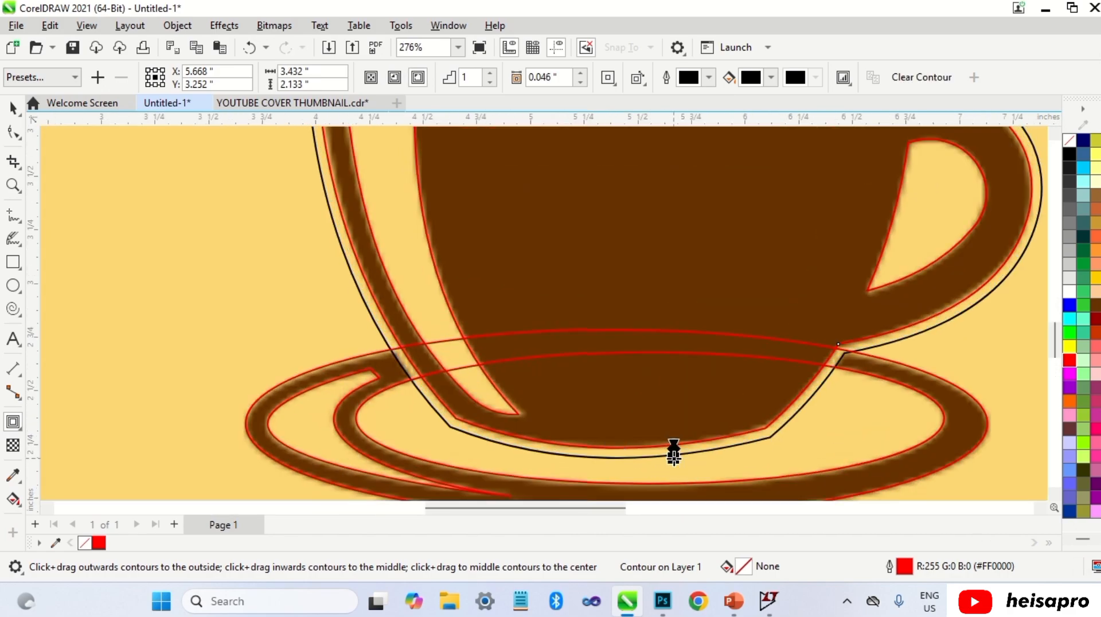
pyautogui.press('space')
pyautogui.scroll(-3, 612, 412)
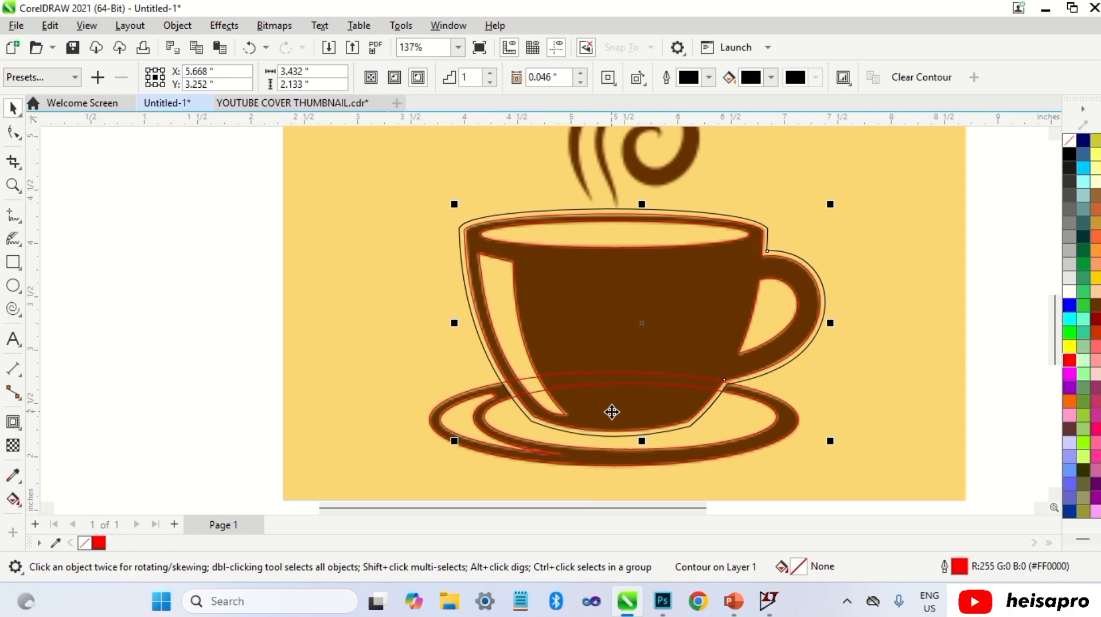
# Step: Break the contour apart from the cup and use the contour outline to trim the saucer
pyautogui.hotkey('ctrl', 'k')
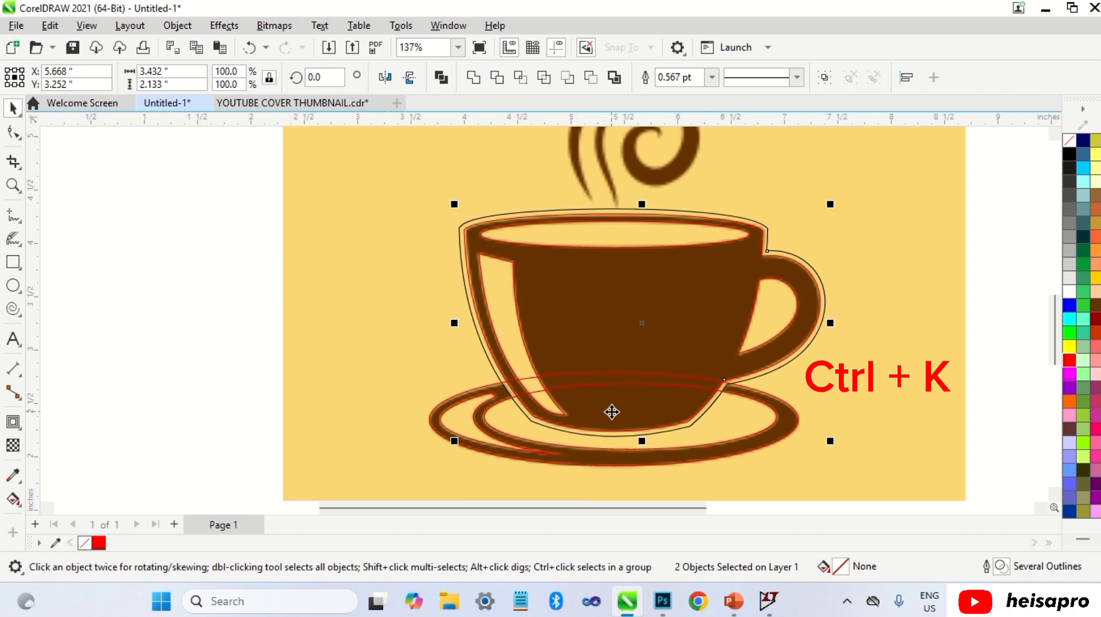
pyautogui.press('Escape')
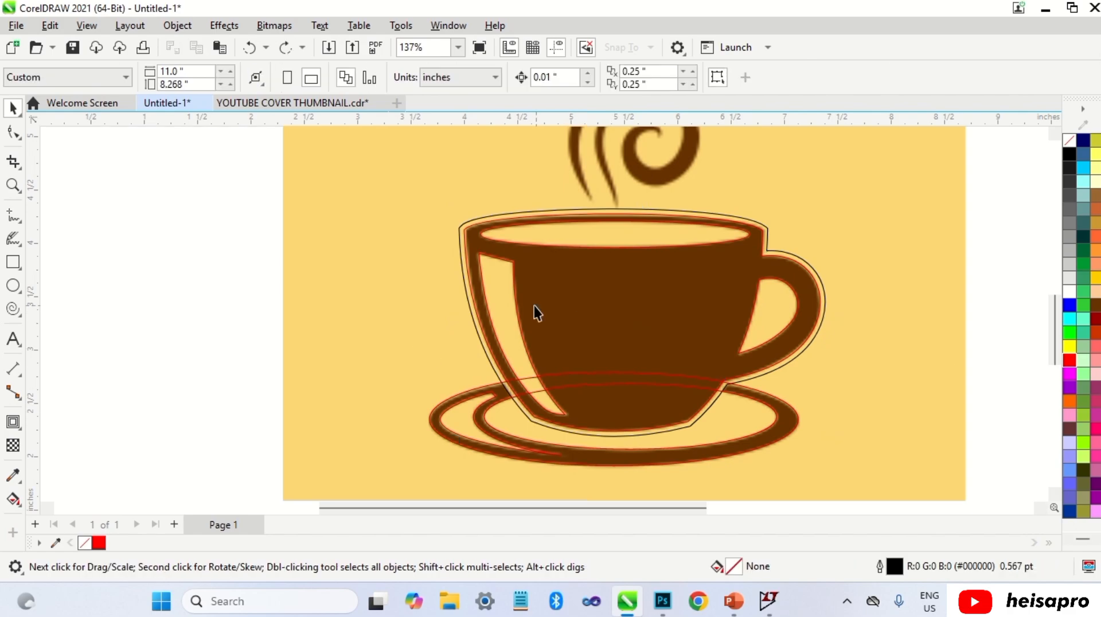
pyautogui.click(467, 286)
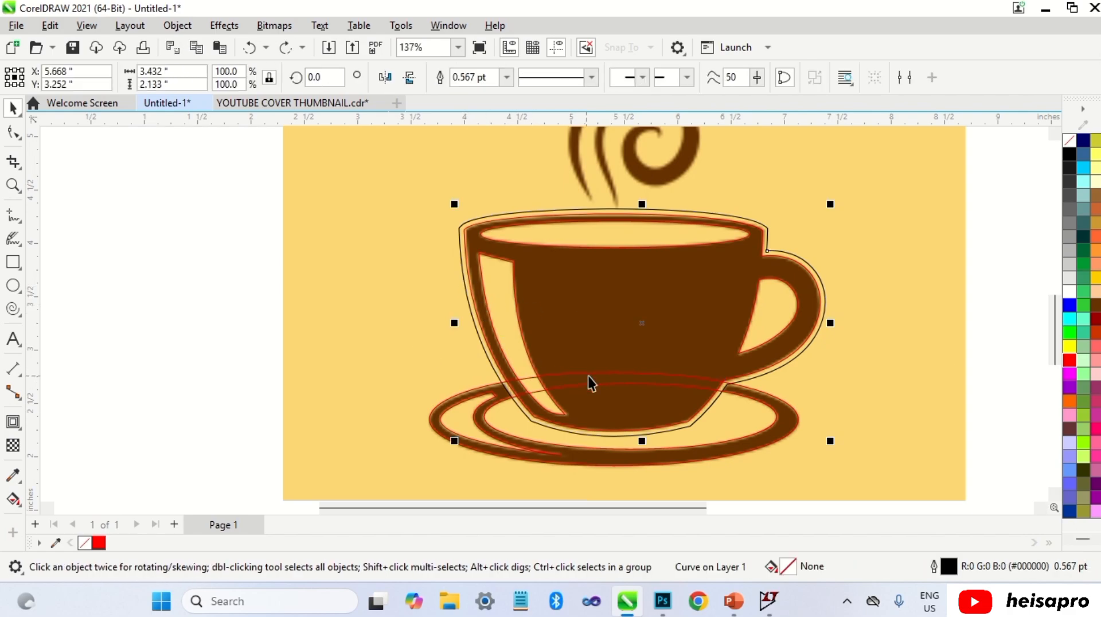
pyautogui.keyDown('shift'); pyautogui.click(605, 382); pyautogui.keyUp('shift')
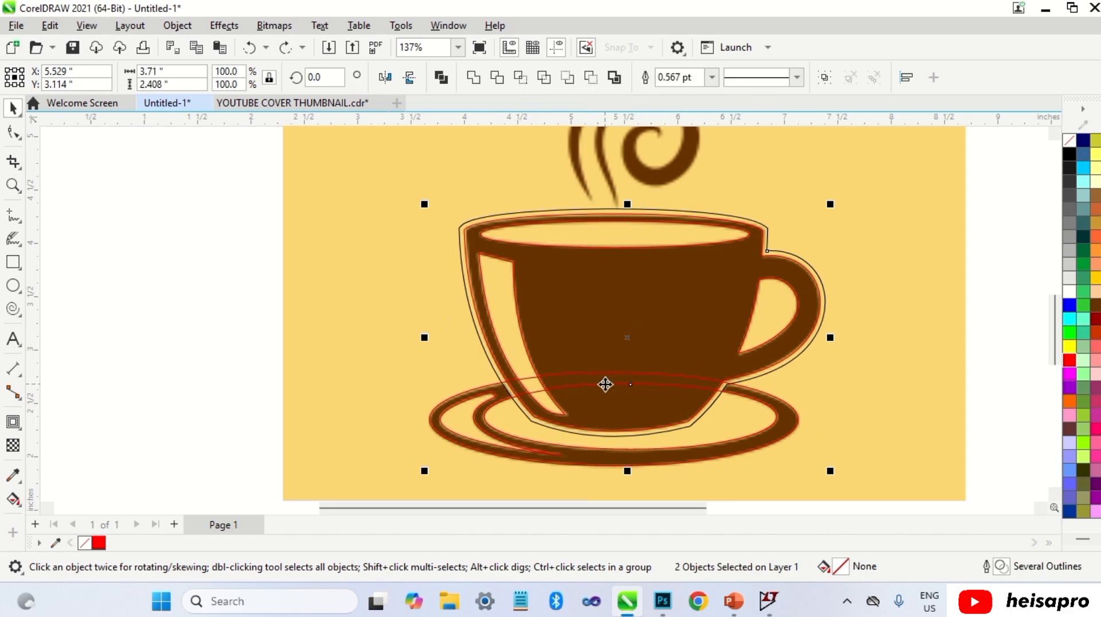
pyautogui.click(497, 77)
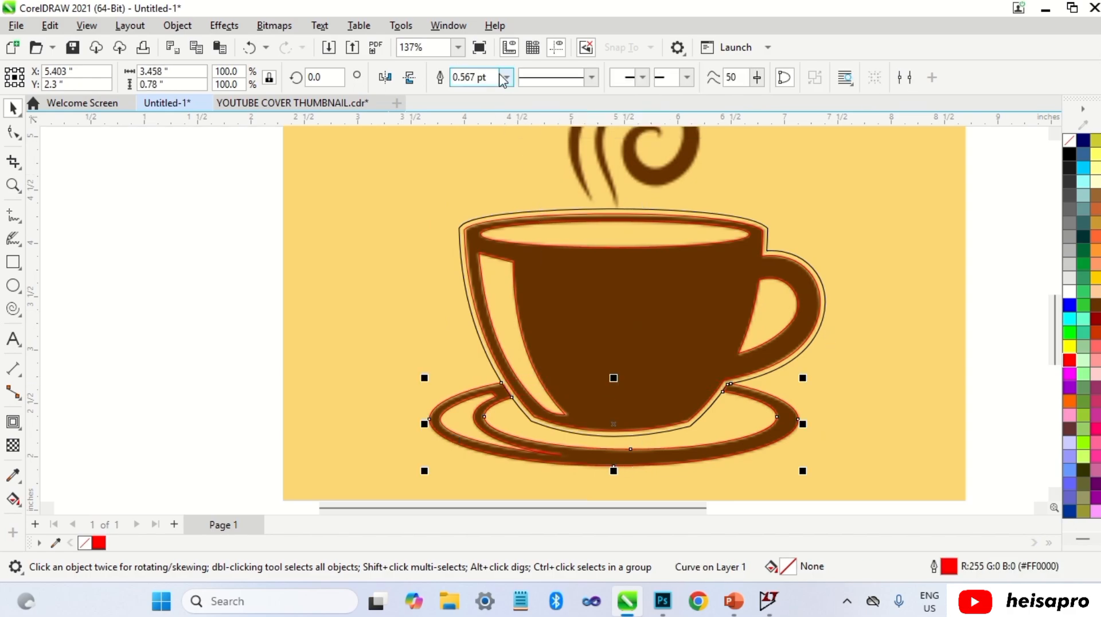
# Step: Delete the leftover contour outline around the cup
pyautogui.click(692, 429)
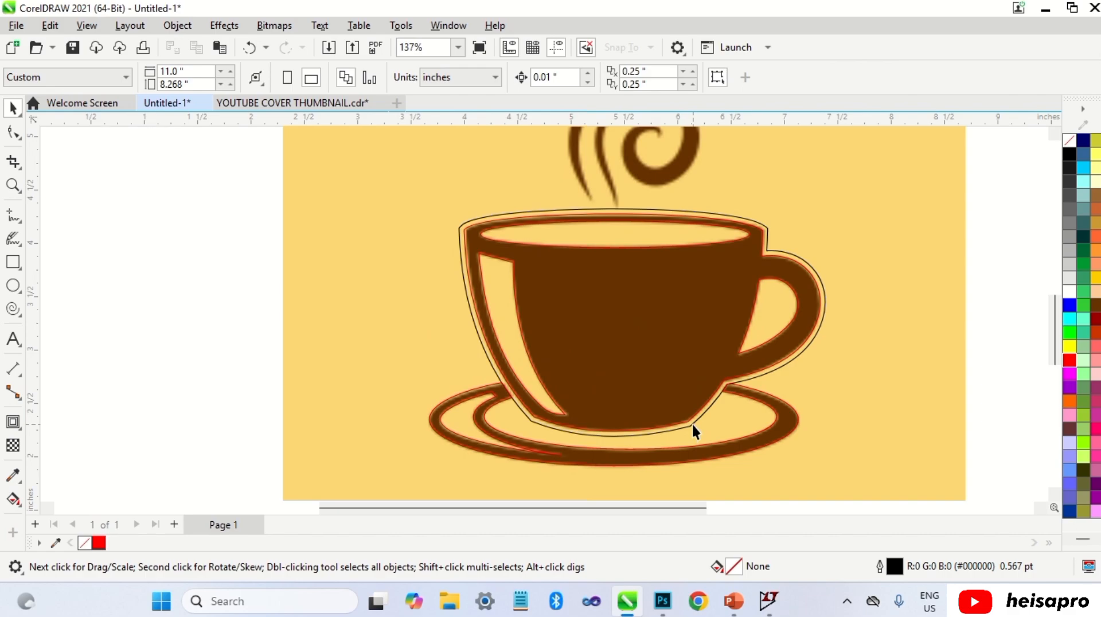
pyautogui.click(692, 425)
pyautogui.press('Delete')
pyautogui.scroll(5, 693, 425)
pyautogui.scroll(1, 353, 357)
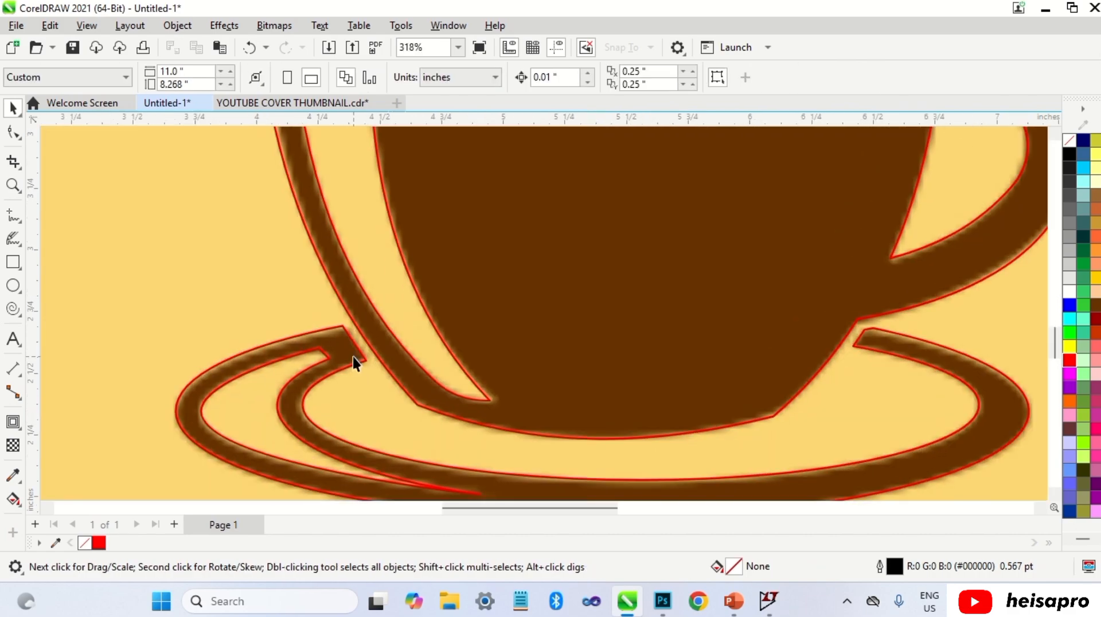
pyautogui.scroll(-1, 353, 357)
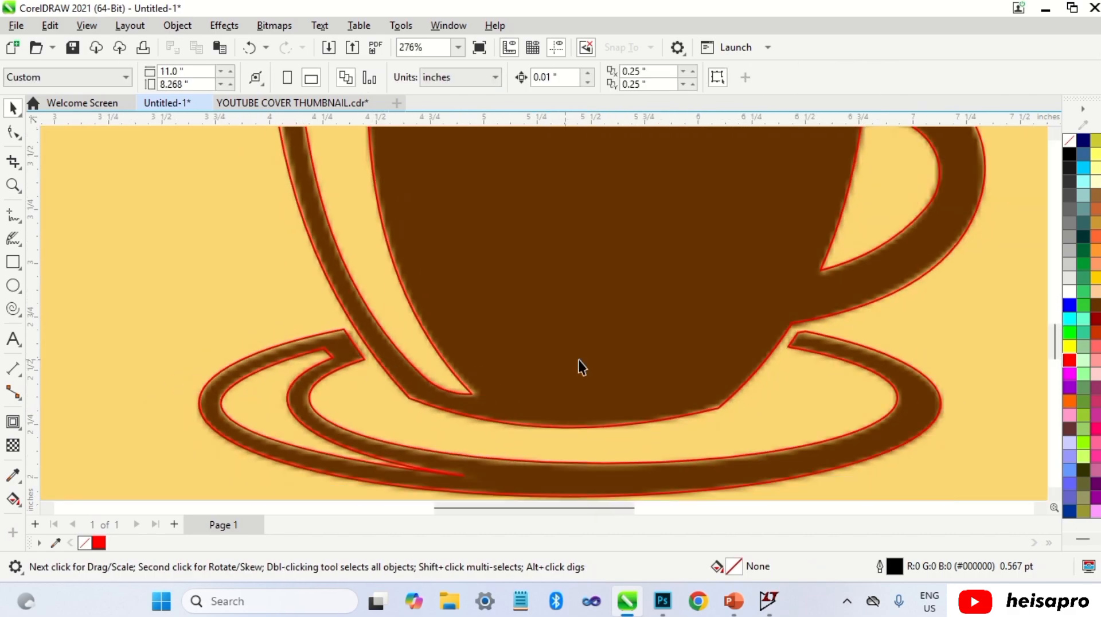
# Step: Draw a rectangle about 0.74 × 2 inches over the left steam wisp and give it a red outline
pyautogui.scroll(6, 807, 343)
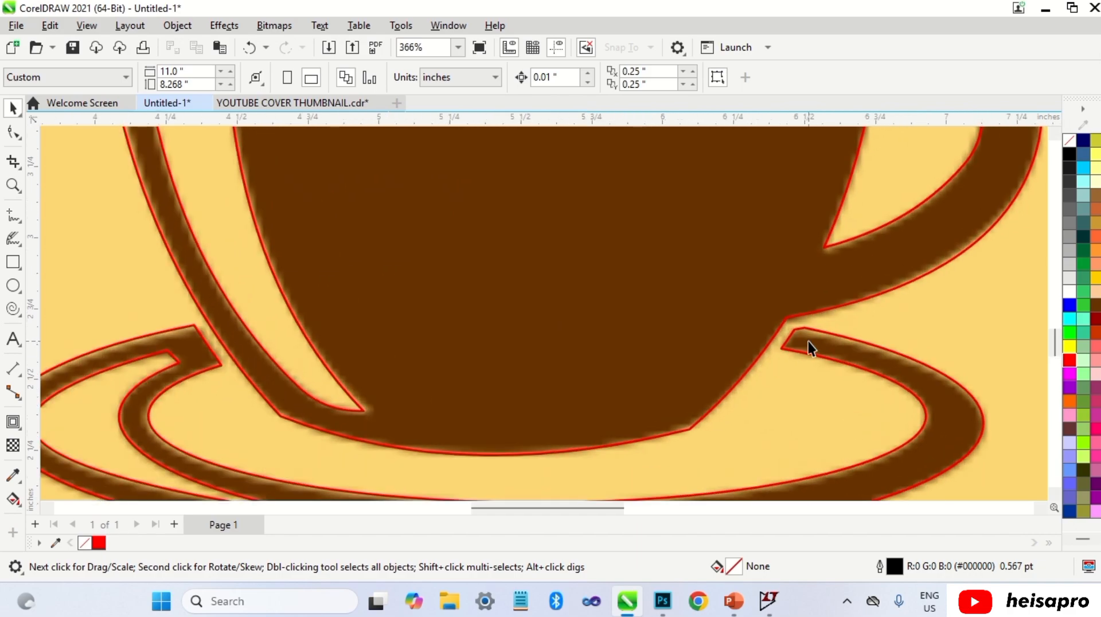
pyautogui.scroll(-15, 806, 343)
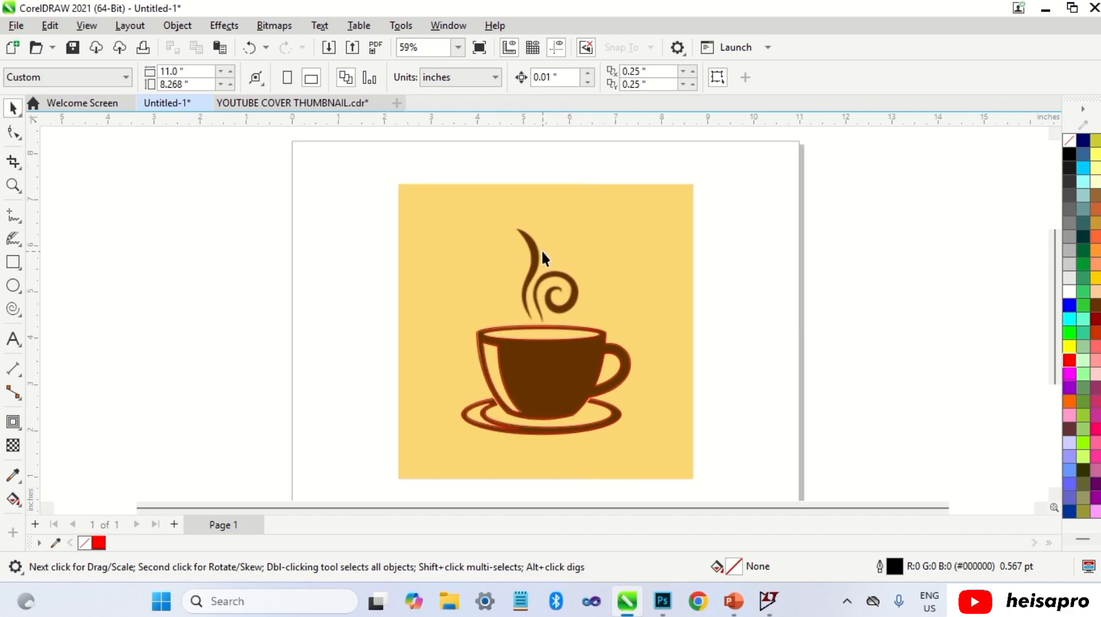
pyautogui.scroll(6, 541, 250)
pyautogui.click(12, 262)
pyautogui.moveTo(476, 203); pyautogui.dragTo(545, 389)
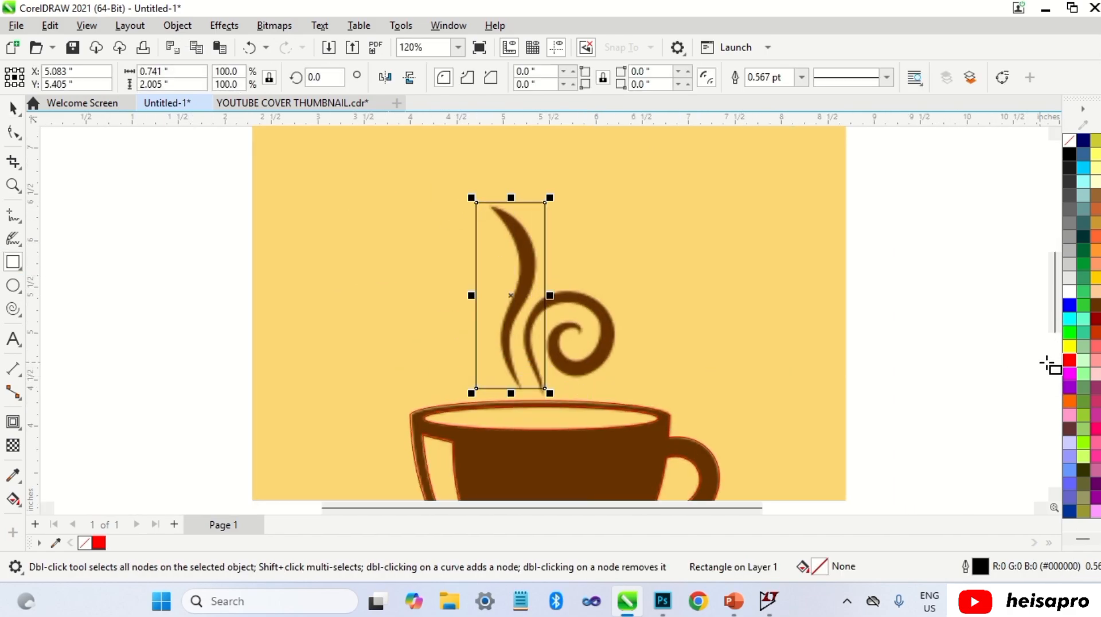
pyautogui.rightClick(1070, 360)
# Step: Convert the rectangle to curves and move its corner nodes toward the left steam wisp's tips
pyautogui.hotkey('ctrl', 'q')
pyautogui.press('space')
pyautogui.press('F10')
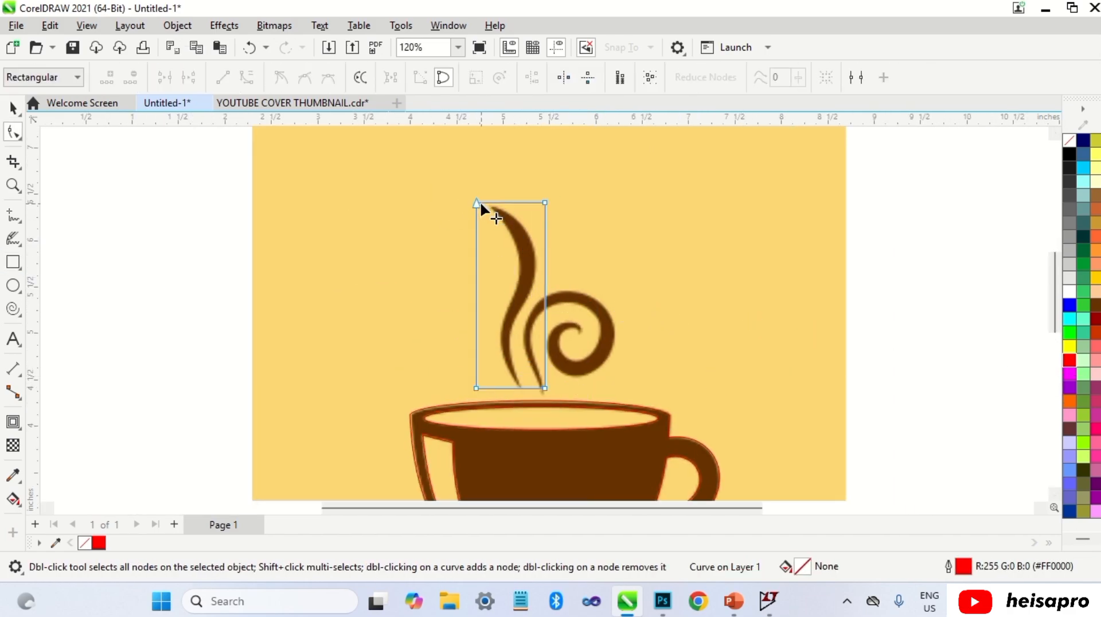
pyautogui.moveTo(477, 203); pyautogui.dragTo(492, 205)
pyautogui.moveTo(545, 389); pyautogui.dragTo(515, 285)
pyautogui.moveTo(544, 202); pyautogui.dragTo(537, 236)
# Step: Convert the wisp's side segments to curves and bend them to follow the steam wisp's lower edges
pyautogui.scroll(3, 531, 284)
pyautogui.rightClick(508, 251)
pyautogui.click(547, 363)
pyautogui.moveTo(542, 319); pyautogui.dragTo(548, 321)
pyautogui.moveTo(562, 255); pyautogui.dragTo(559, 257)
pyautogui.scroll(-2, 550, 344)
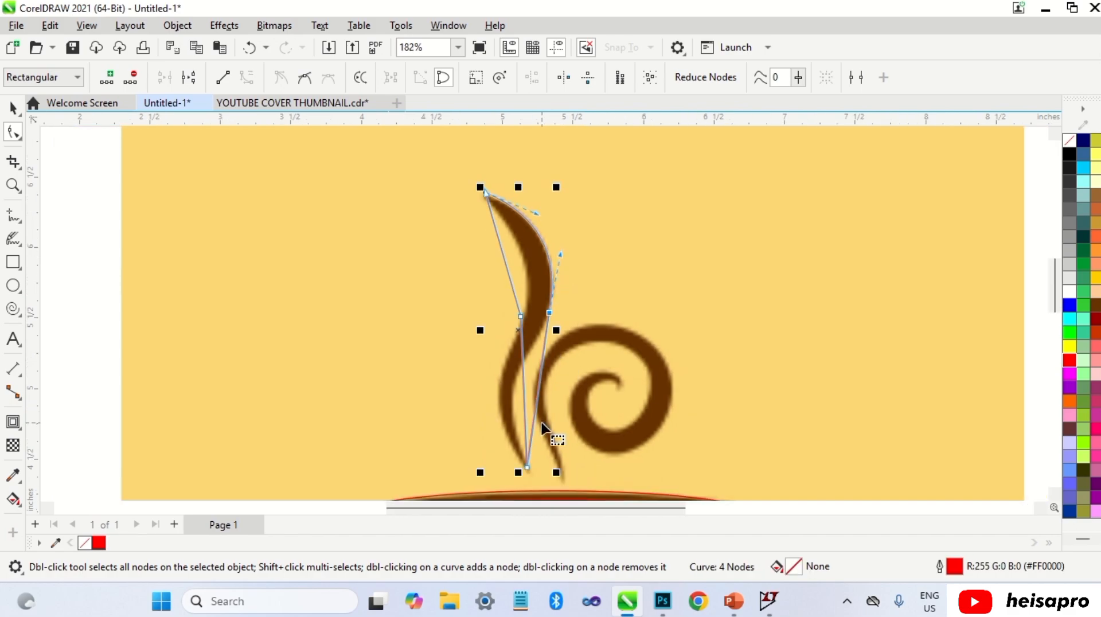
pyautogui.scroll(3, 545, 393)
pyautogui.rightClick(542, 396)
pyautogui.click(599, 209)
pyautogui.moveTo(540, 372); pyautogui.dragTo(497, 338)
pyautogui.click(551, 277)
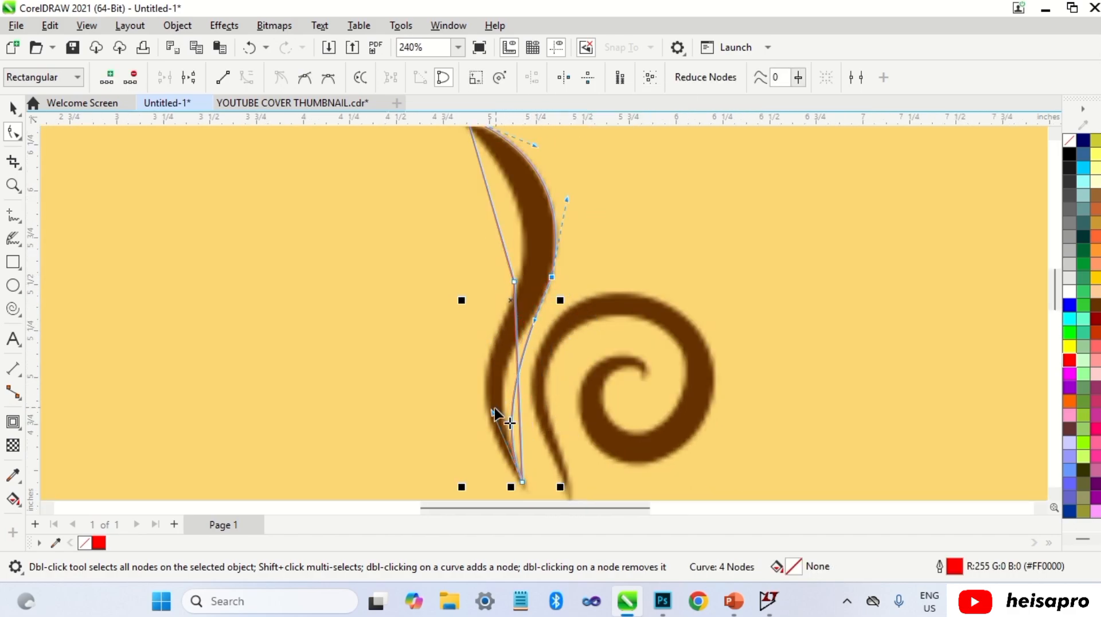
pyautogui.moveTo(493, 412); pyautogui.dragTo(471, 365)
# Step: Refine the wisp's middle nodes and handles so the outline follows the S-shaped lower part
pyautogui.scroll(5, 532, 320)
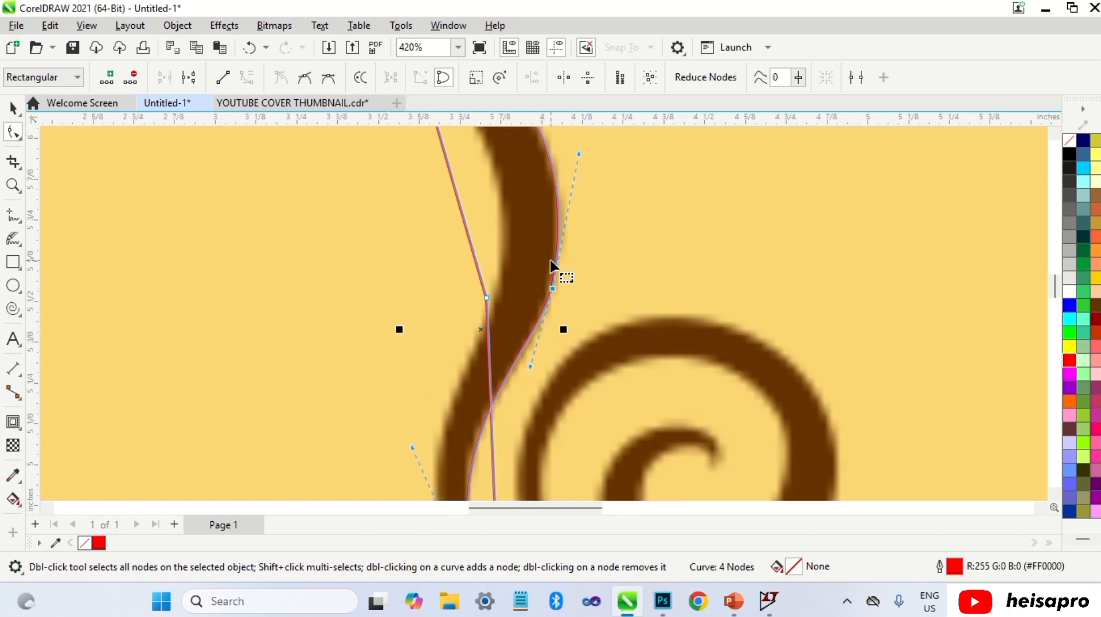
pyautogui.doubleClick(557, 283)
pyautogui.doubleClick(553, 312)
pyautogui.scroll(-5, 559, 299)
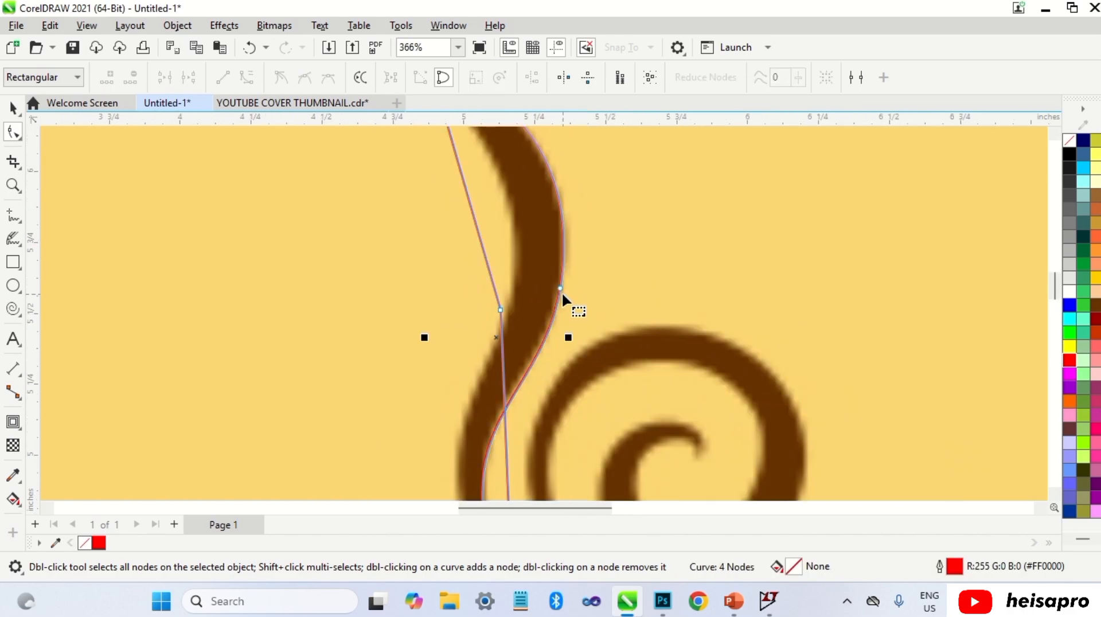
pyautogui.scroll(2, 477, 353)
pyautogui.click(486, 326)
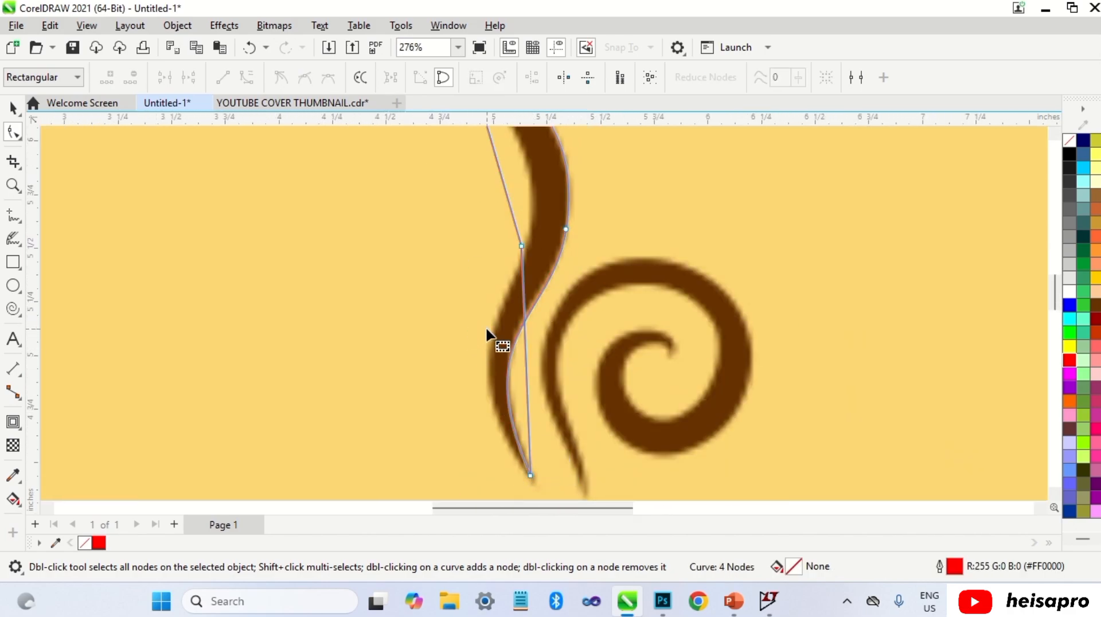
pyautogui.click(529, 474)
pyautogui.moveTo(469, 327); pyautogui.dragTo(472, 328)
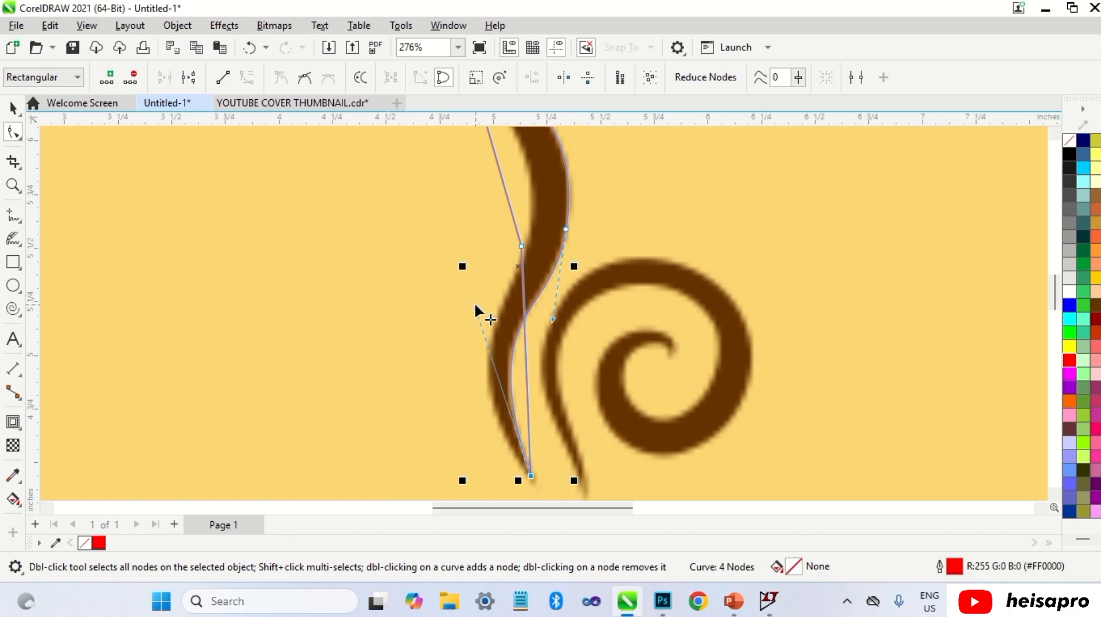
pyautogui.scroll(-1, 477, 312)
pyautogui.rightClick(512, 319)
pyautogui.click(559, 131)
pyautogui.moveTo(512, 367)
pyautogui.mouseDown()
pyautogui.moveTo(485, 370)
pyautogui.moveTo(492, 363)
pyautogui.mouseUp()
pyautogui.scroll(2, 508, 270)
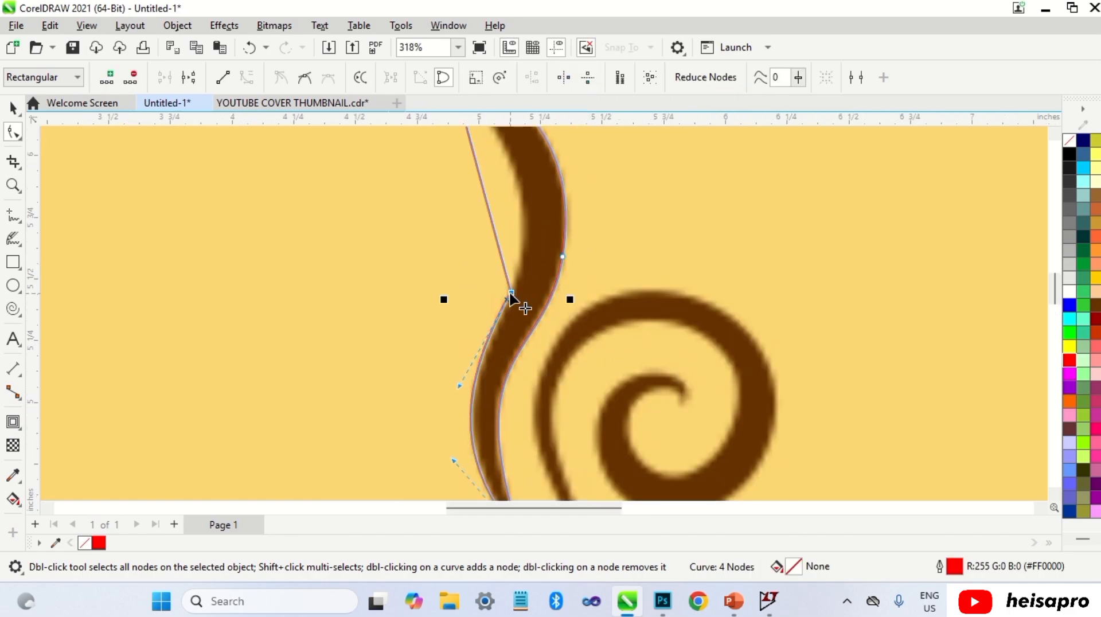
# Step: Convert the wisp's upper segment to a curve and shape the handles around its top tip
pyautogui.scroll(-1, 513, 301)
pyautogui.rightClick(491, 232)
pyautogui.click(519, 246)
pyautogui.scroll(3, 517, 247)
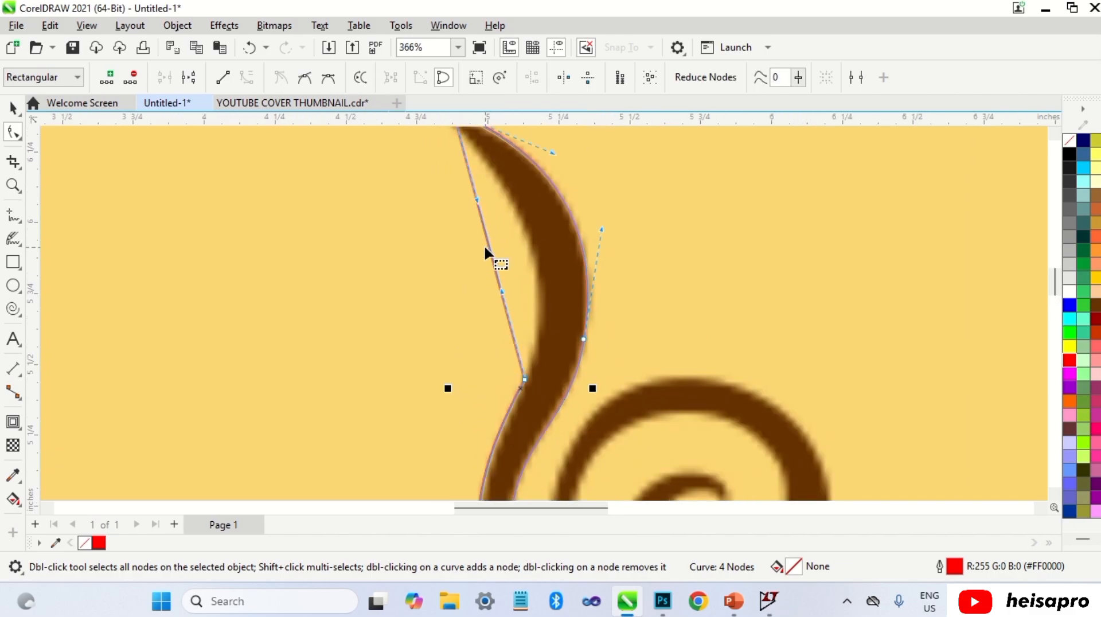
pyautogui.moveTo(487, 249); pyautogui.dragTo(531, 253)
pyautogui.scroll(-3, 522, 307)
pyautogui.scroll(3, 485, 184)
pyautogui.moveTo(472, 179); pyautogui.dragTo(471, 184)
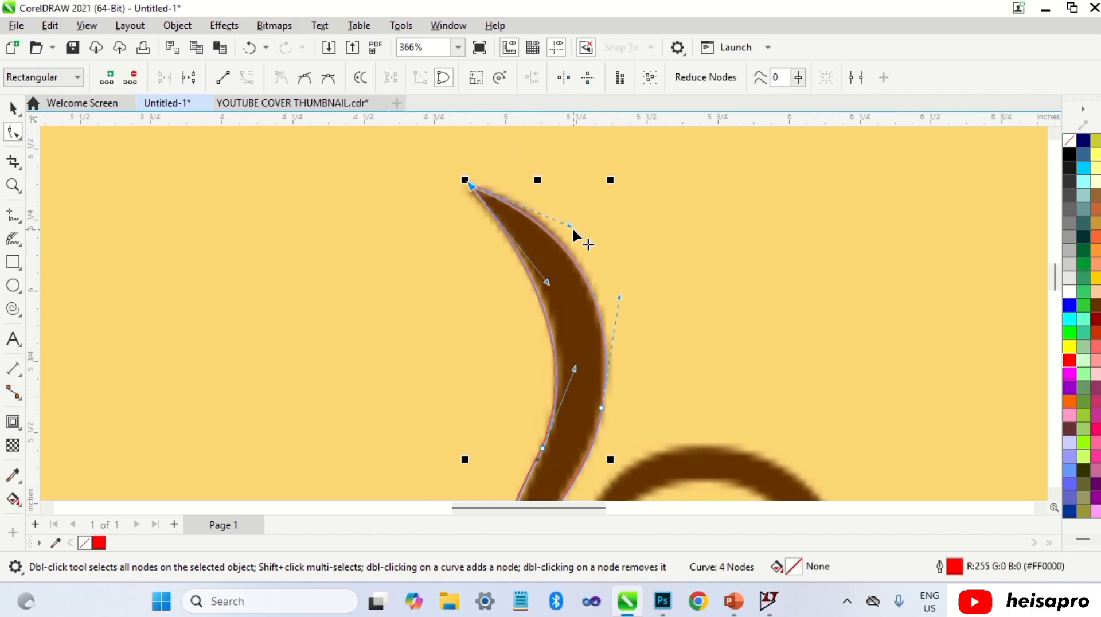
pyautogui.moveTo(571, 225); pyautogui.dragTo(565, 209)
pyautogui.moveTo(549, 283); pyautogui.dragTo(554, 278)
pyautogui.scroll(-3, 580, 340)
pyautogui.scroll(6, 562, 442)
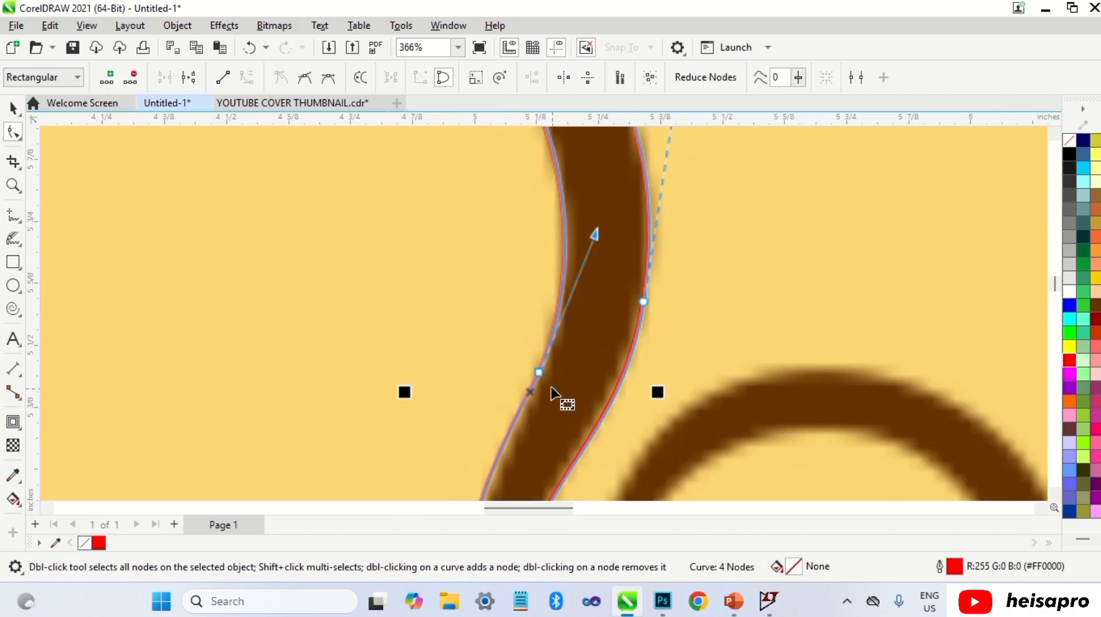
pyautogui.doubleClick(531, 390)
pyautogui.doubleClick(540, 372)
pyautogui.scroll(-5, 565, 310)
pyautogui.scroll(-3, 552, 287)
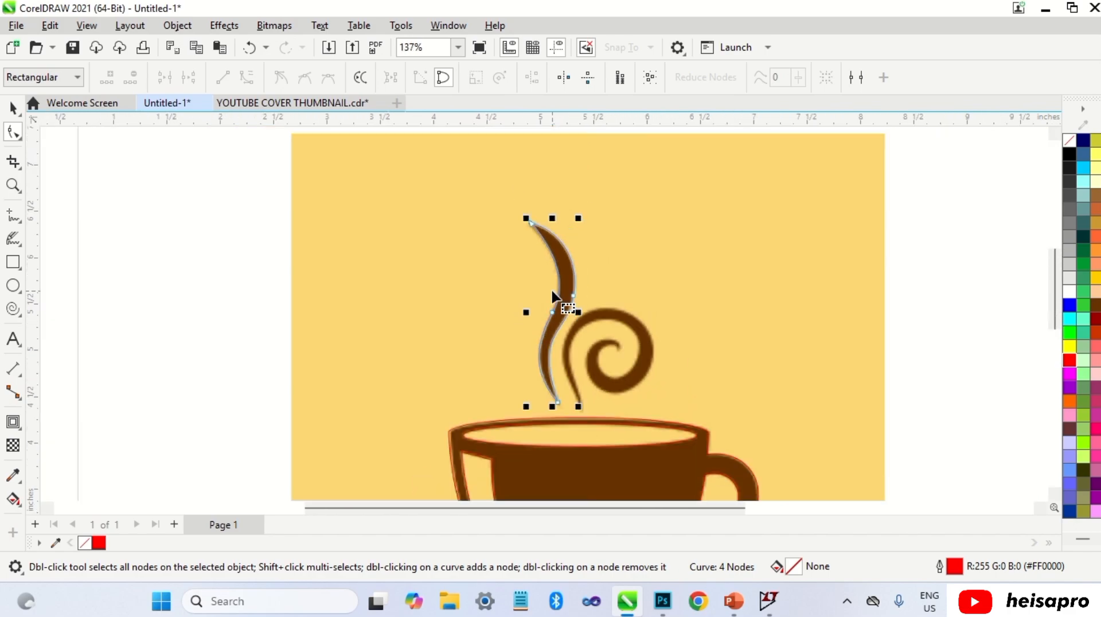
pyautogui.press('space')
pyautogui.click(635, 311)
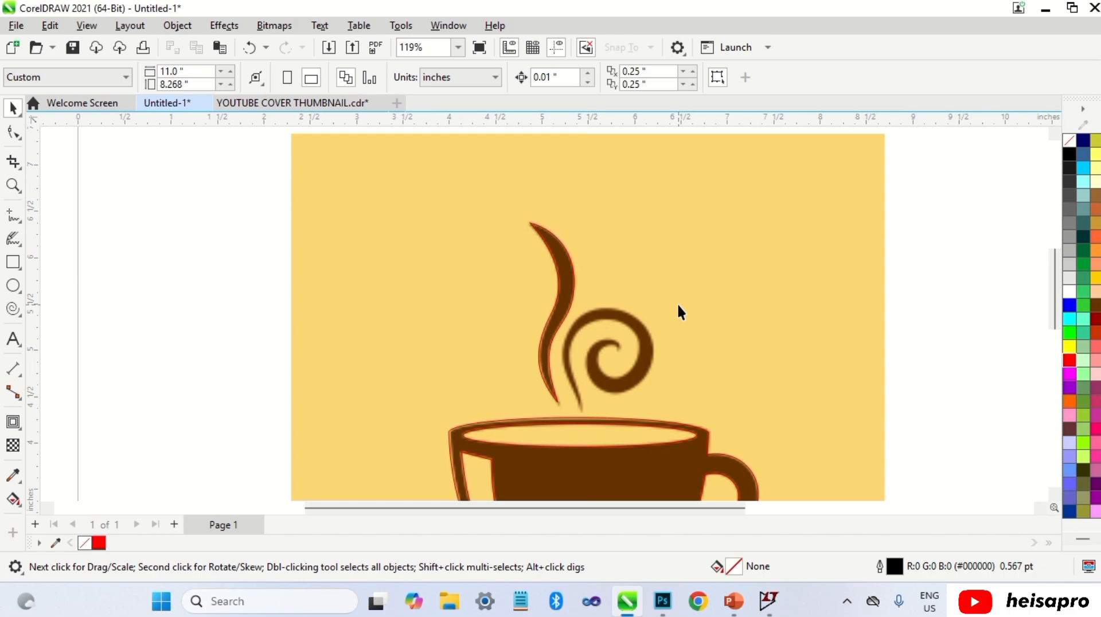
# Step: Draw a straight-segment polyline tracing the spiral steam wisp from its center out to its tail
pyautogui.click(13, 217)
pyautogui.click(56, 252)
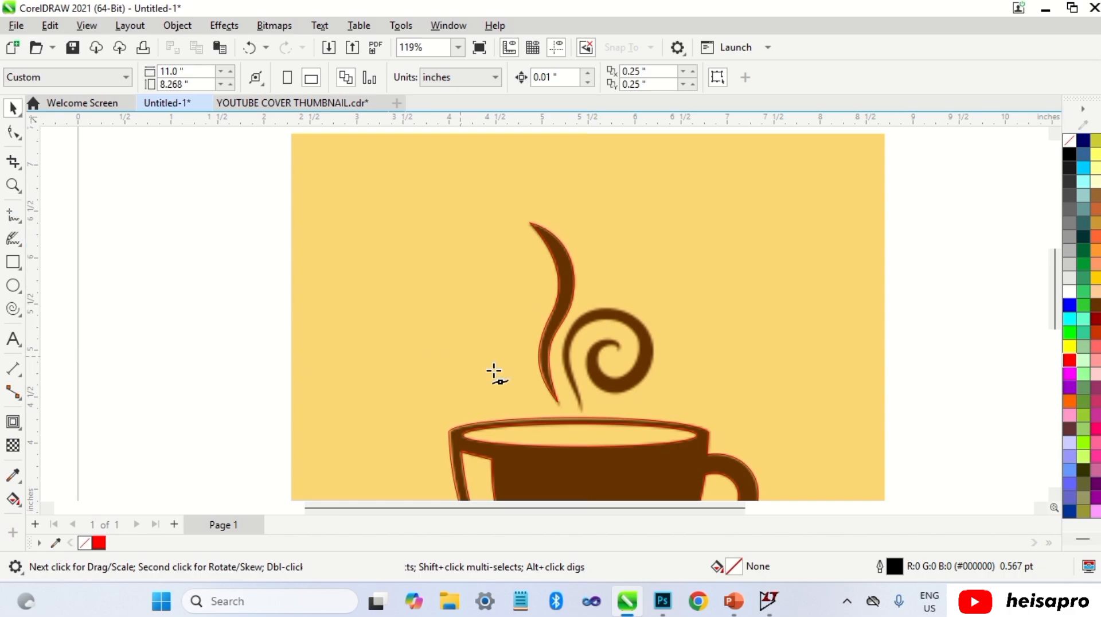
pyautogui.scroll(2, 616, 401)
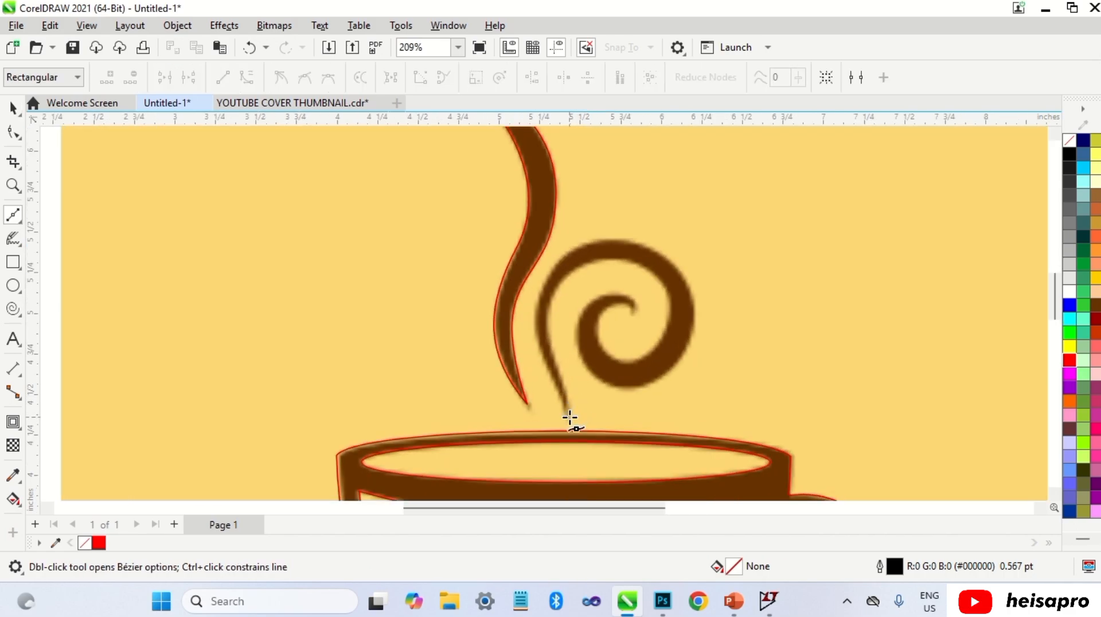
pyautogui.click(563, 281)
pyautogui.click(665, 292)
pyautogui.click(633, 356)
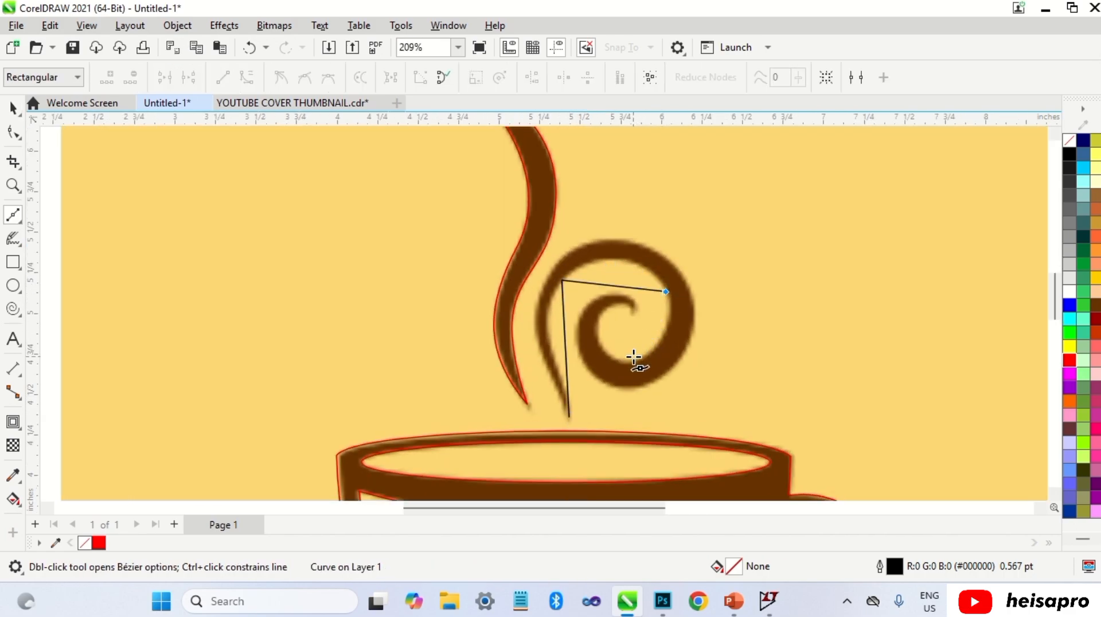
pyautogui.click(631, 311)
pyautogui.click(584, 311)
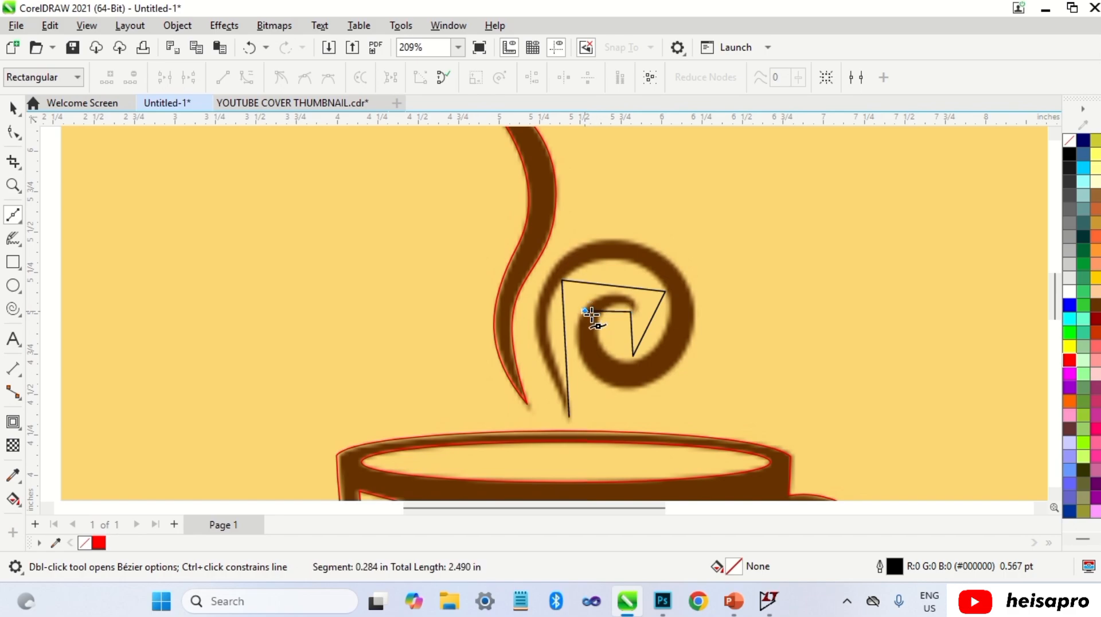
pyautogui.click(647, 385)
pyautogui.click(692, 293)
pyautogui.click(577, 245)
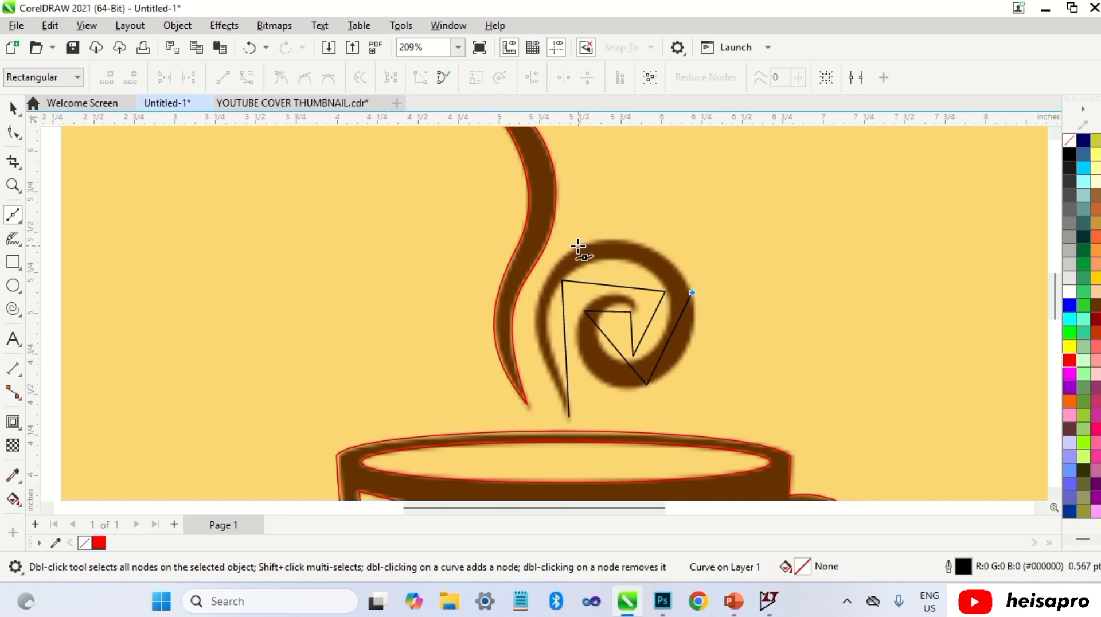
pyautogui.click(539, 346)
pyautogui.click(569, 415)
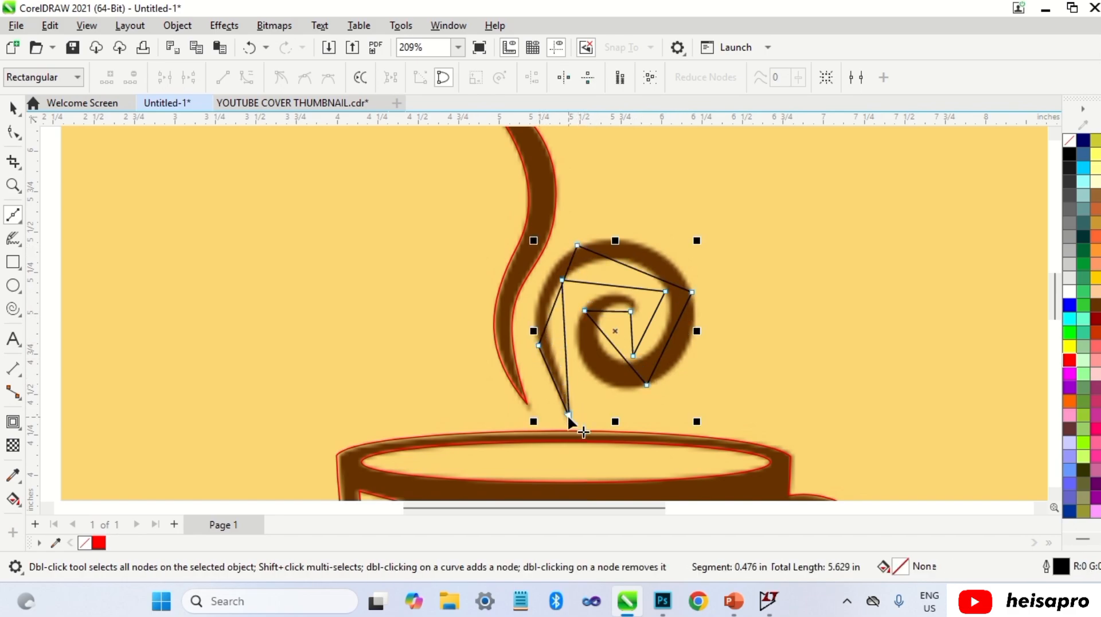
# Step: Give the spiral polyline a red outline and move its outer nodes onto the spiral's outer edge
pyautogui.rightClick(1069, 359)
pyautogui.press('space')
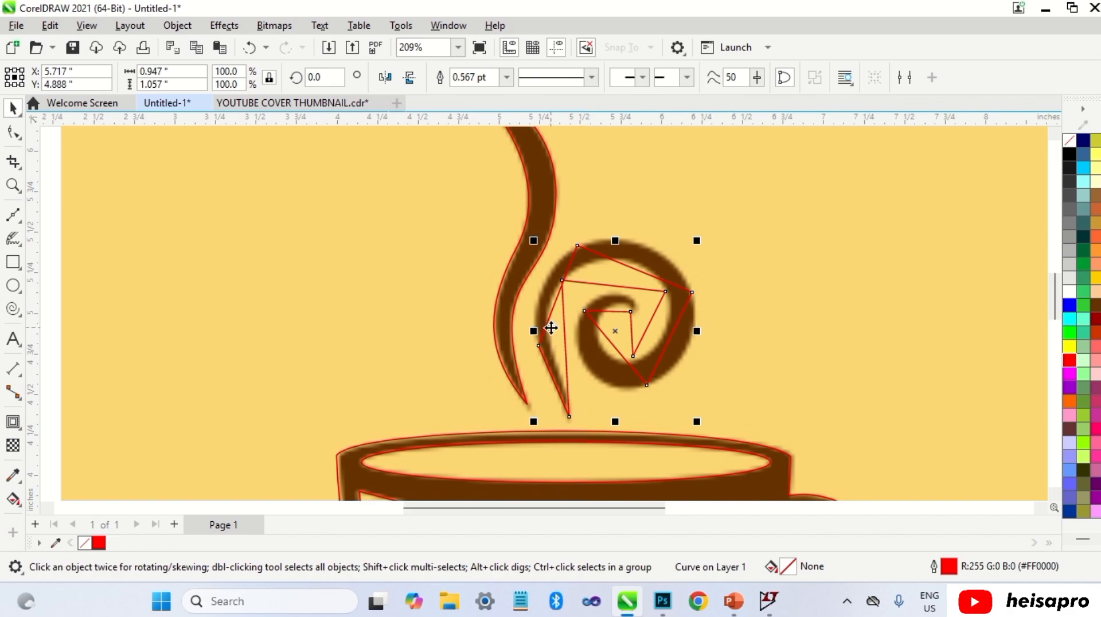
pyautogui.scroll(3, 551, 327)
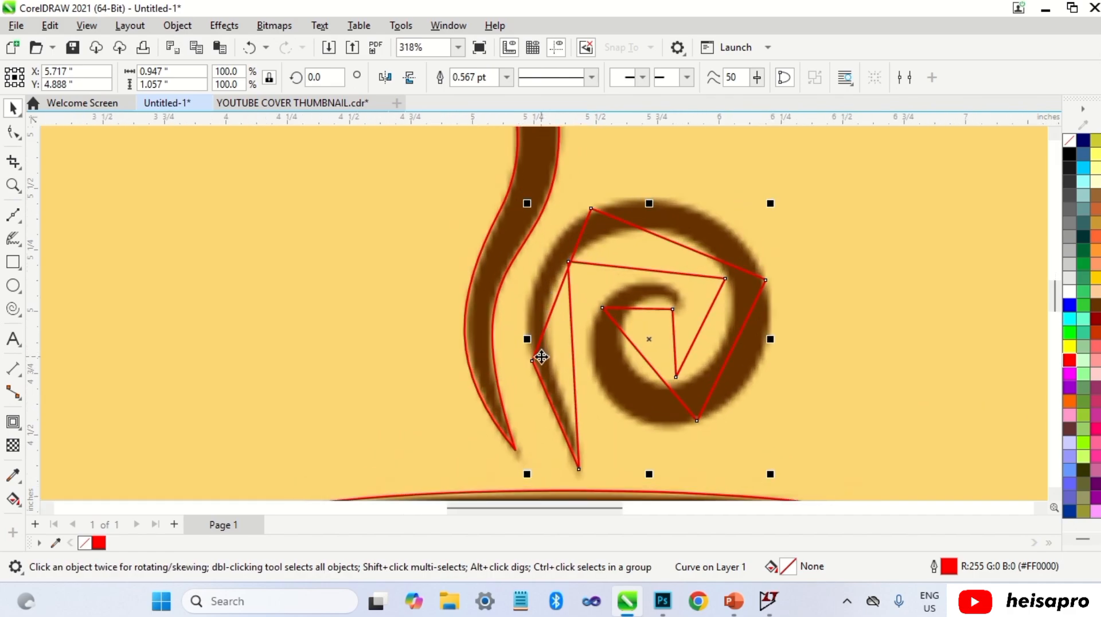
pyautogui.press('F10')
pyautogui.moveTo(533, 362); pyautogui.dragTo(530, 291)
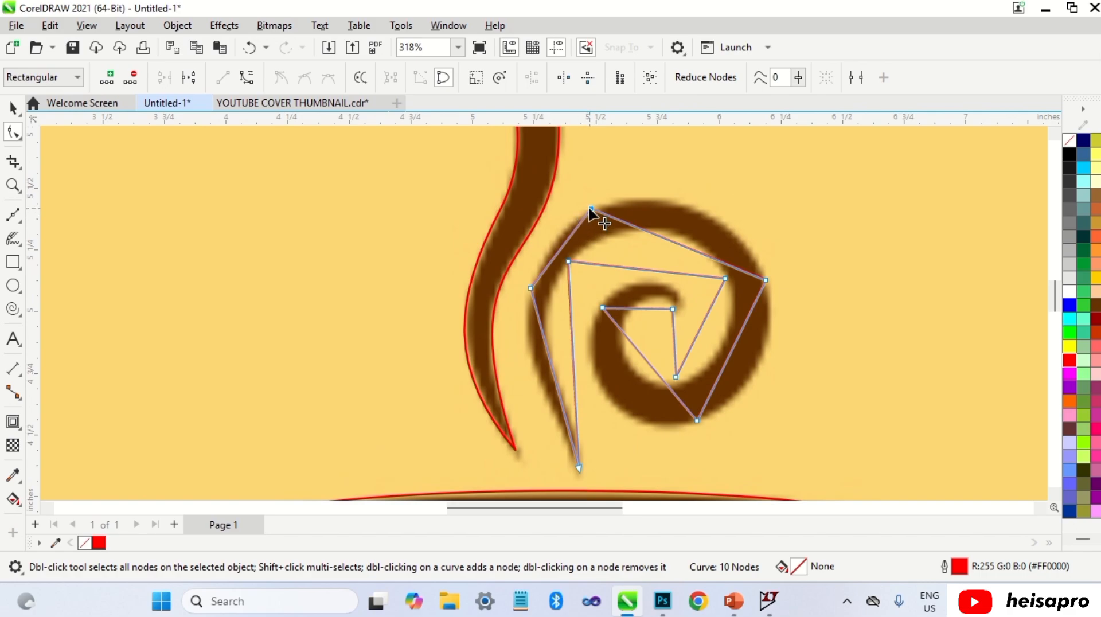
pyautogui.moveTo(593, 210); pyautogui.dragTo(667, 204)
# Step: Convert the spiral's outer-left segments to curves and bend them along the spiral's outer edge
pyautogui.rightClick(550, 356)
pyautogui.click(597, 171)
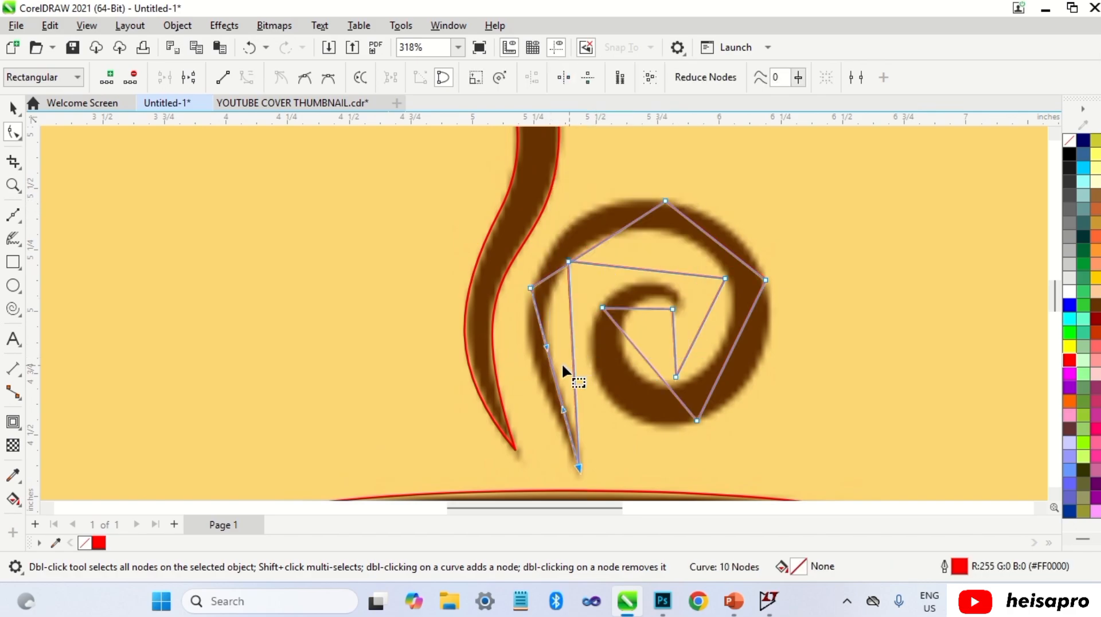
pyautogui.moveTo(547, 349); pyautogui.dragTo(517, 381)
pyautogui.rightClick(596, 252)
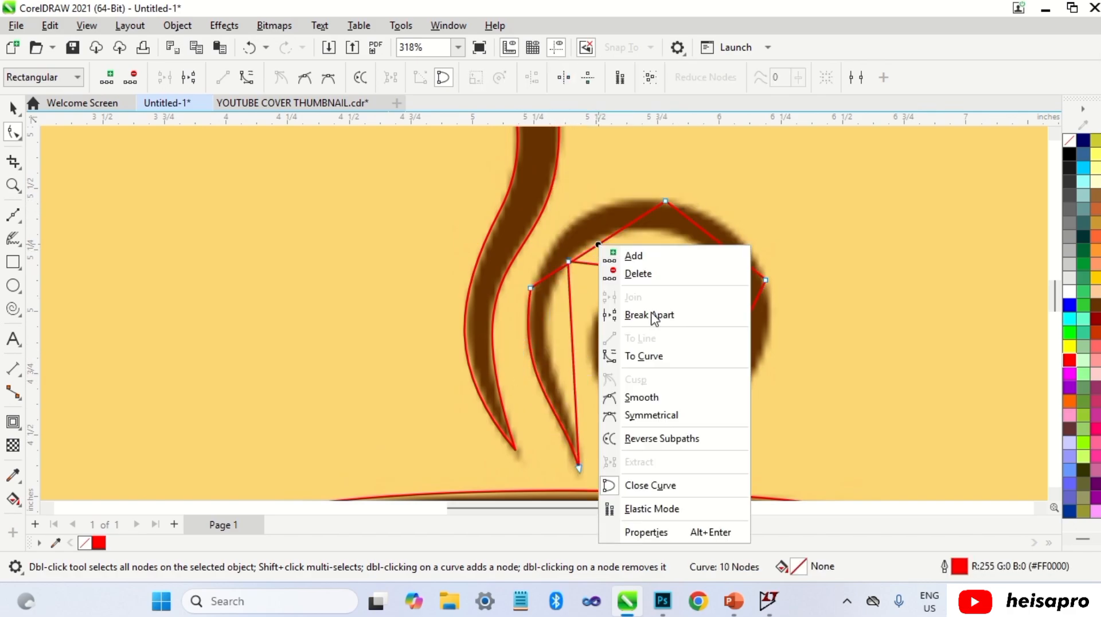
pyautogui.click(644, 356)
pyautogui.moveTo(592, 242); pyautogui.dragTo(579, 225)
# Step: Adjust the outer-left curve's handles so it hugs the spiral's rim
pyautogui.scroll(4, 541, 294)
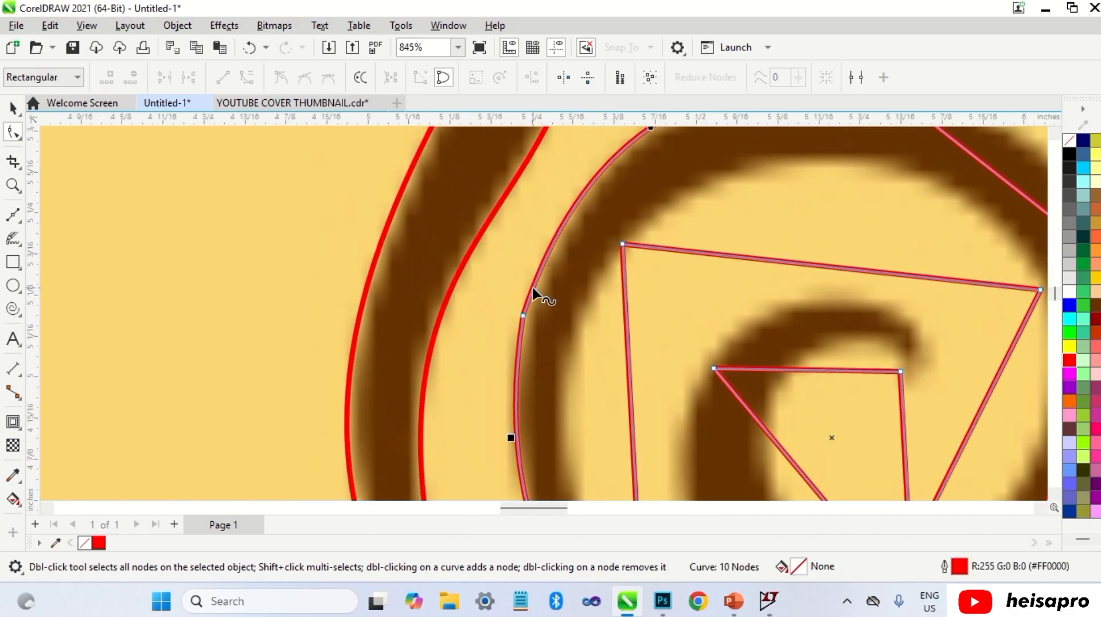
pyautogui.doubleClick(532, 284)
pyautogui.doubleClick(524, 315)
pyautogui.scroll(-4, 527, 306)
pyautogui.click(531, 295)
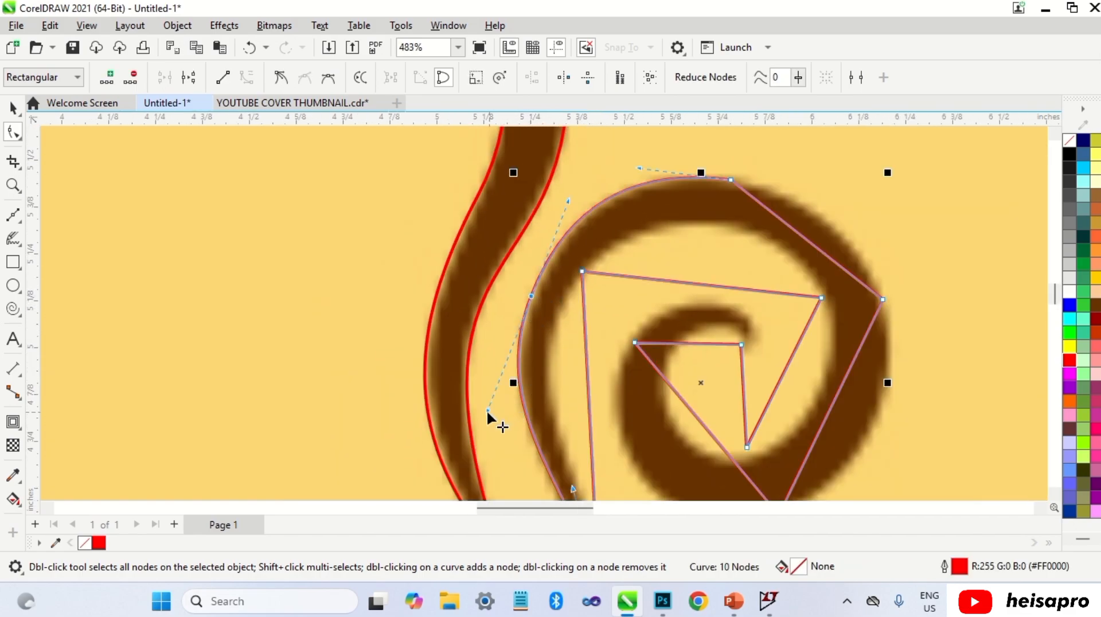
pyautogui.moveTo(487, 411); pyautogui.dragTo(568, 201)
pyautogui.scroll(-4, 754, 216)
pyautogui.scroll(4, 792, 227)
# Step: Convert the spiral's upper-right segment to a curve and bend it around the outer rim
pyautogui.rightClick(768, 228)
pyautogui.click(801, 342)
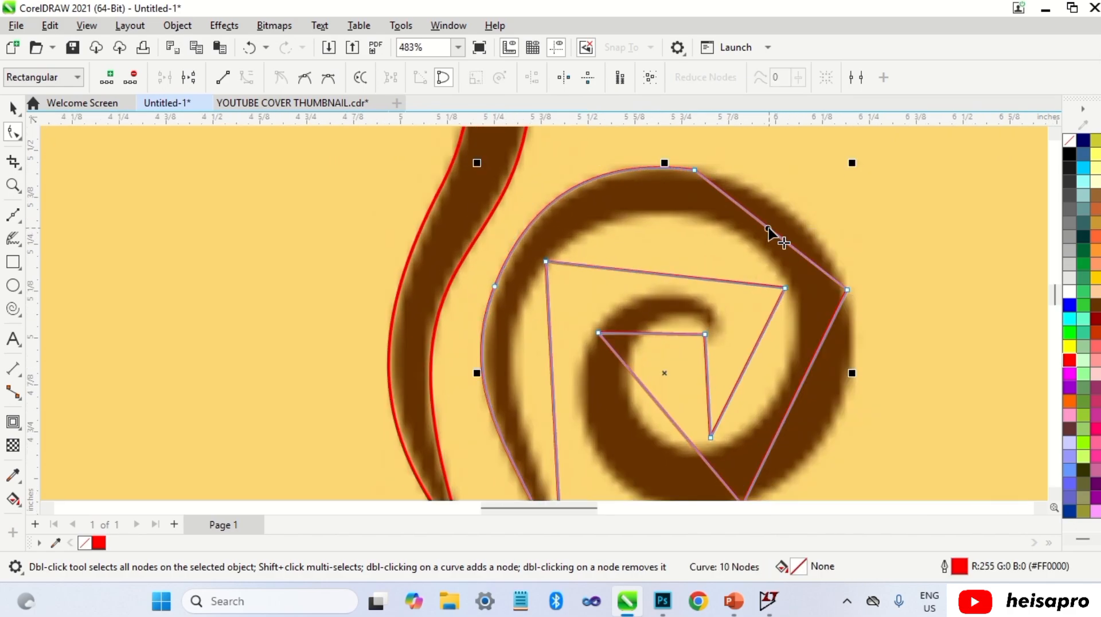
pyautogui.moveTo(769, 233); pyautogui.dragTo(786, 212)
pyautogui.moveTo(847, 291); pyautogui.dragTo(850, 295)
pyautogui.moveTo(817, 230); pyautogui.dragTo(828, 230)
pyautogui.scroll(7, 701, 150)
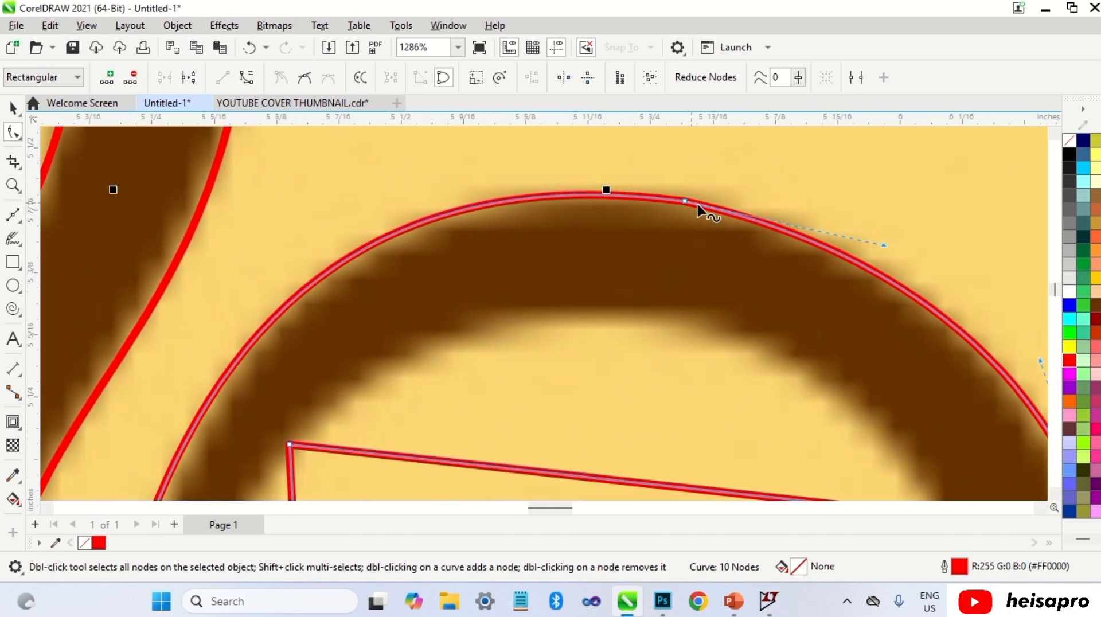
pyautogui.doubleClick(669, 200)
pyautogui.doubleClick(685, 203)
pyautogui.scroll(-4, 653, 193)
pyautogui.scroll(-3, 654, 198)
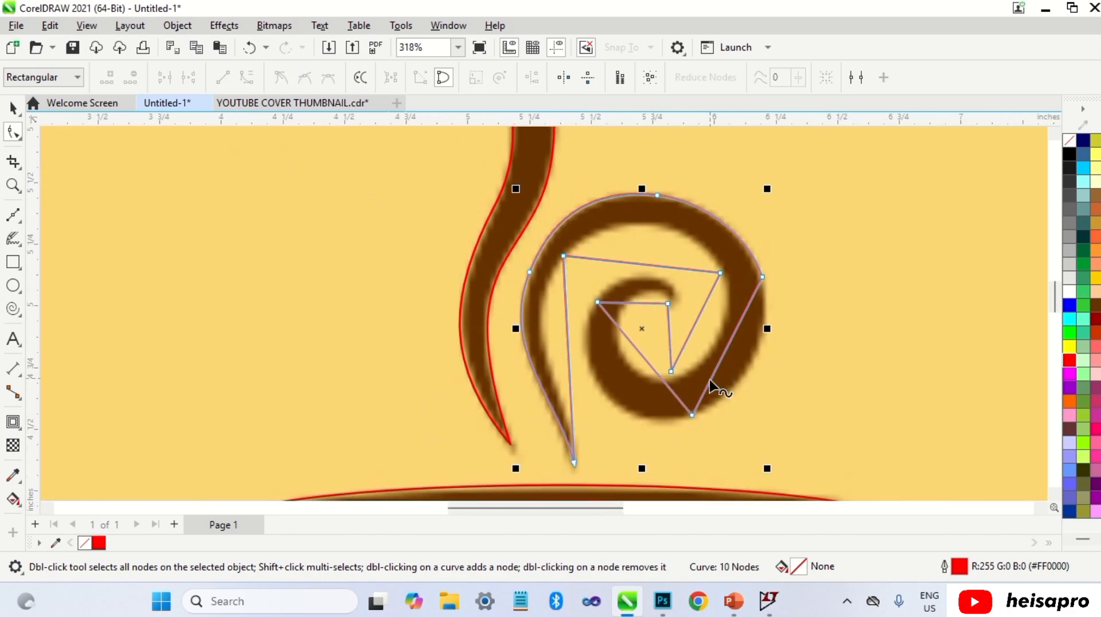
# Step: Move the spiral's bottom node onto the outer rim and bend the lower-right segment into a curve along it
pyautogui.scroll(2, 712, 386)
pyautogui.moveTo(681, 437); pyautogui.dragTo(622, 441)
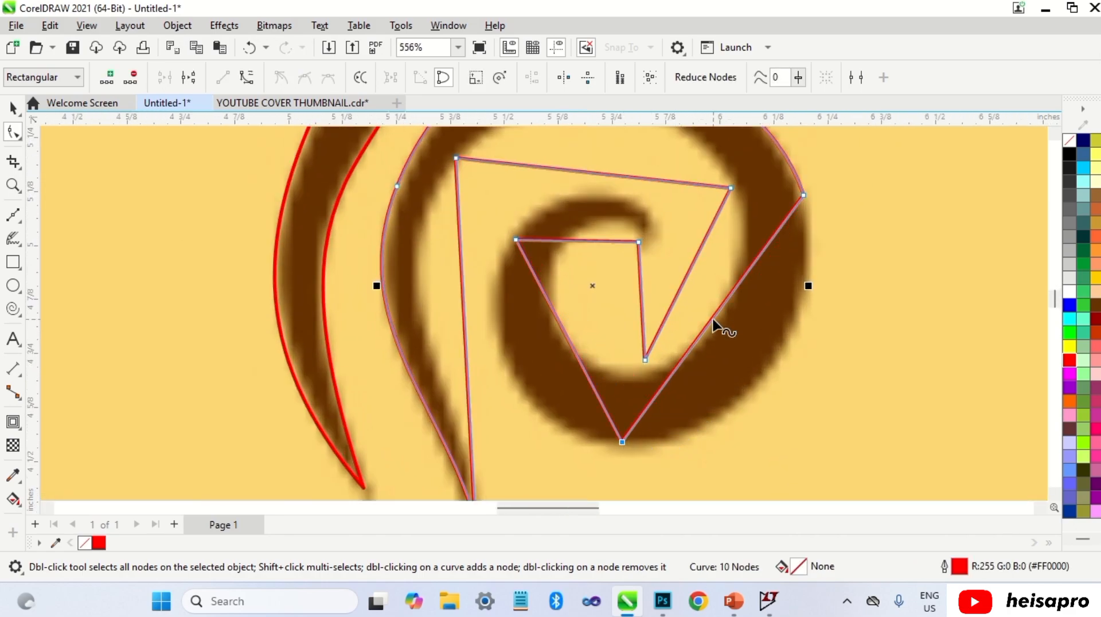
pyautogui.rightClick(711, 323)
pyautogui.click(768, 128)
pyautogui.moveTo(717, 325); pyautogui.dragTo(769, 371)
pyautogui.click(804, 196)
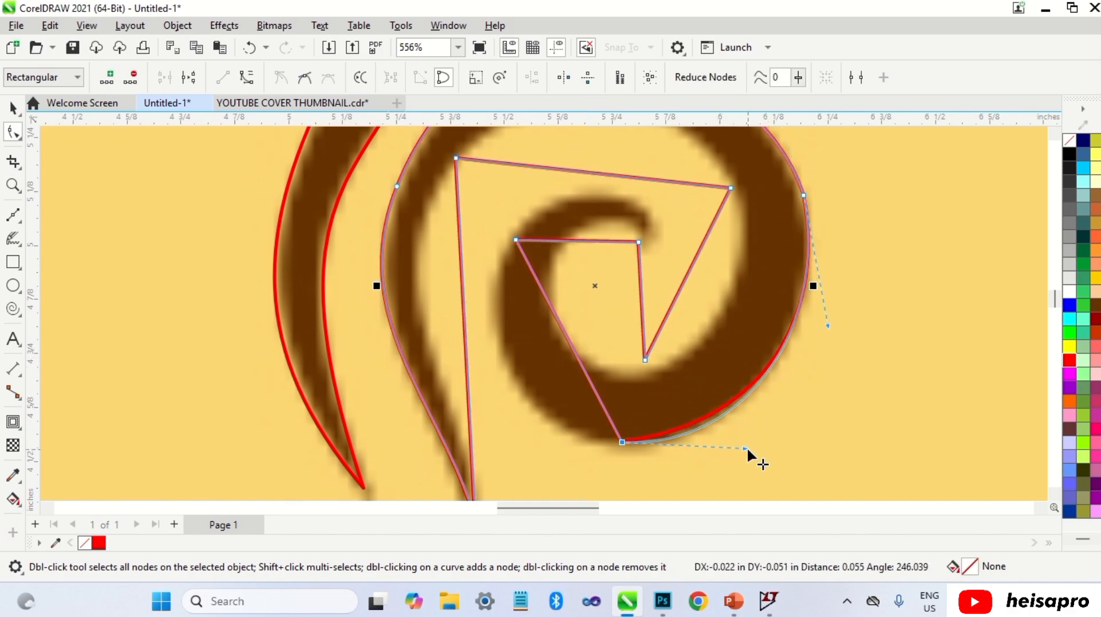
# Step: Convert the spiral's lower-left inner segment to a curve and bend it along the outer rim
pyautogui.scroll(-2, 745, 300)
pyautogui.scroll(3, 790, 307)
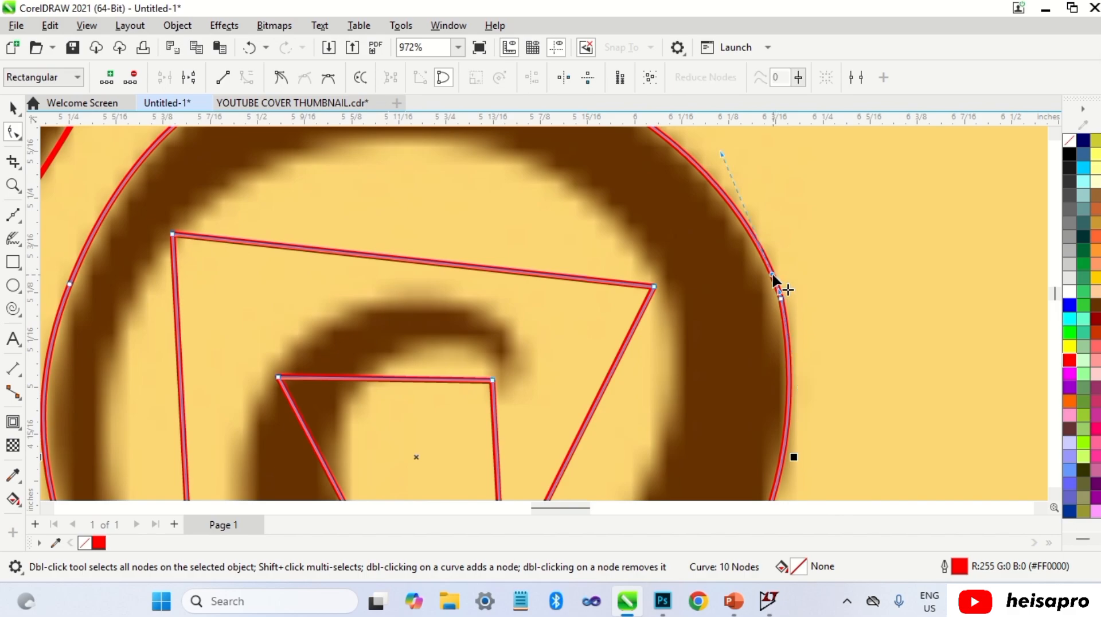
pyautogui.scroll(-3, 779, 299)
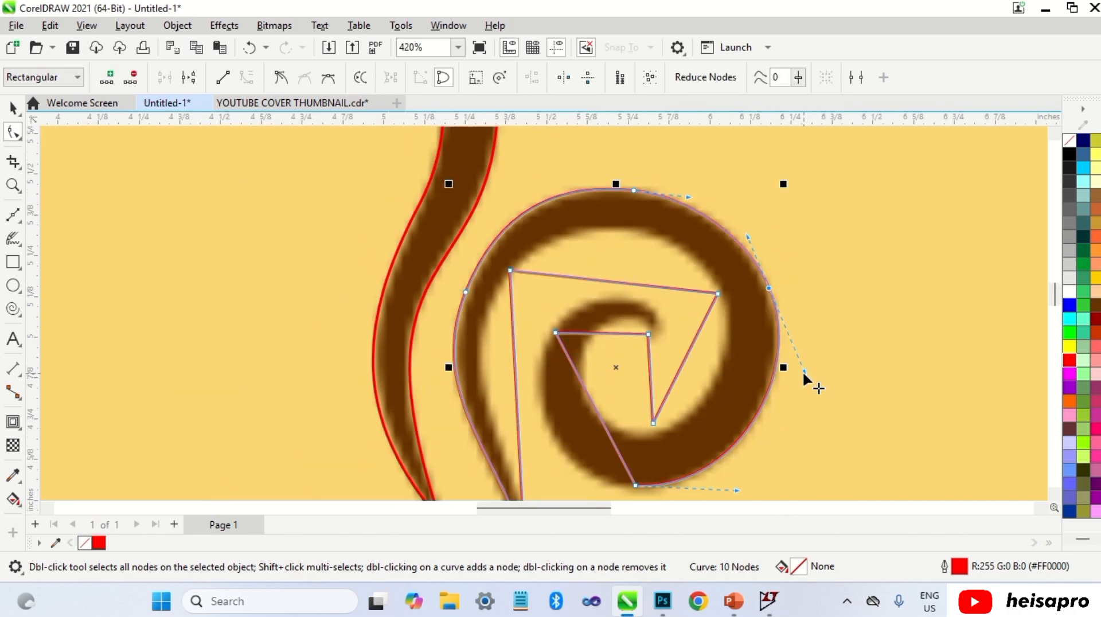
pyautogui.scroll(-1, 658, 368)
pyautogui.scroll(2, 580, 373)
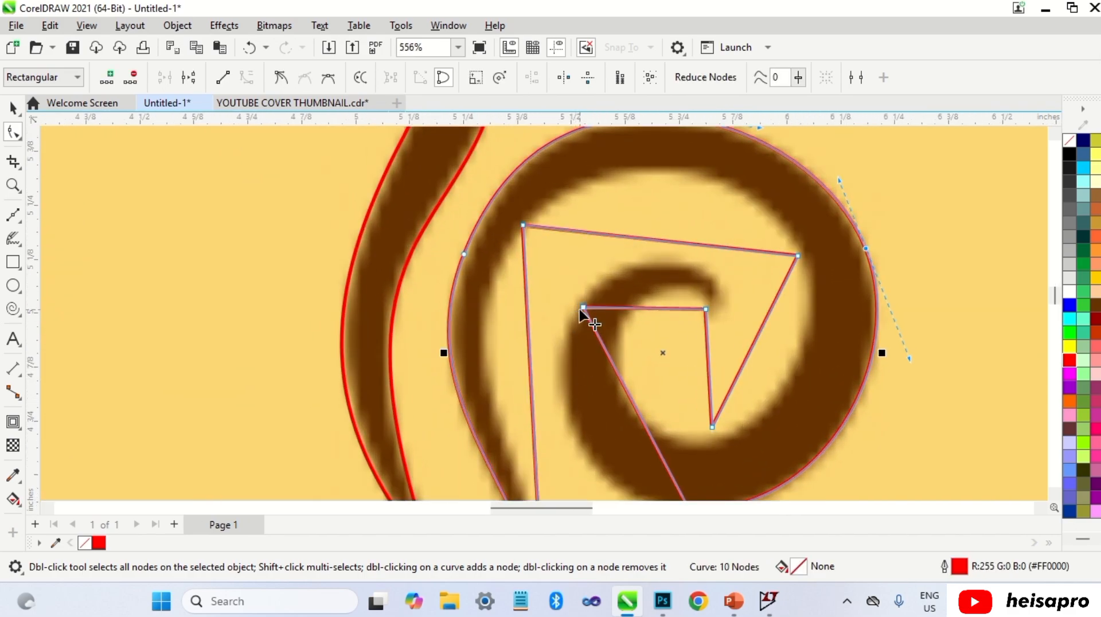
pyautogui.moveTo(584, 308); pyautogui.dragTo(584, 296)
pyautogui.scroll(-1, 584, 296)
pyautogui.rightClick(633, 393)
pyautogui.click(668, 208)
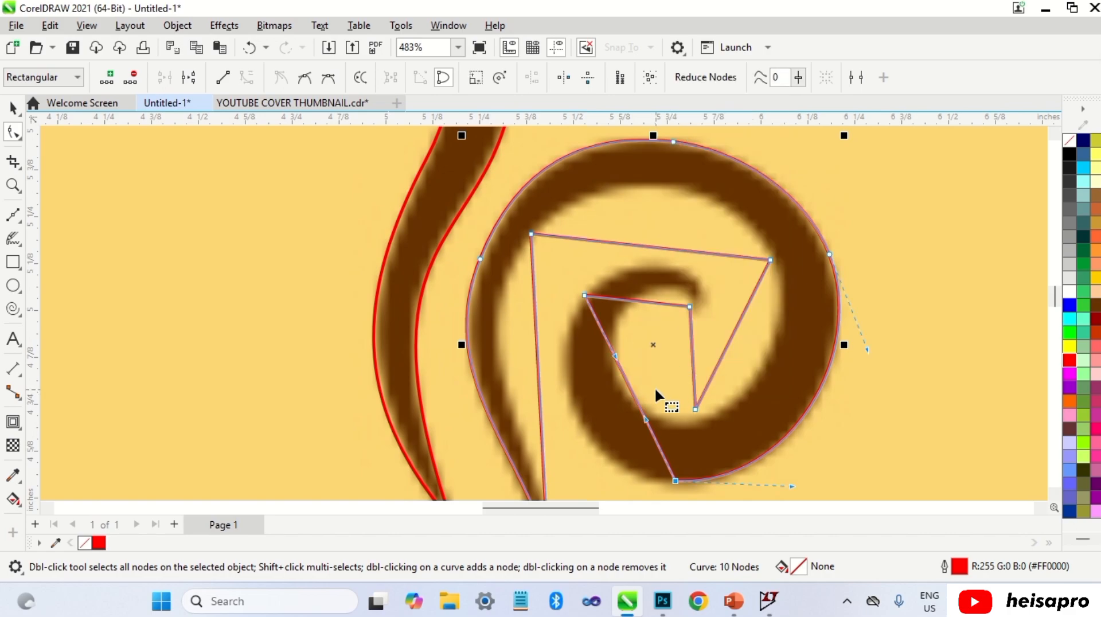
pyautogui.moveTo(655, 388); pyautogui.dragTo(597, 373)
# Step: Adjust the bottom node's handles so the outer rim curve follows the spiral's lower edge
pyautogui.scroll(3, 676, 464)
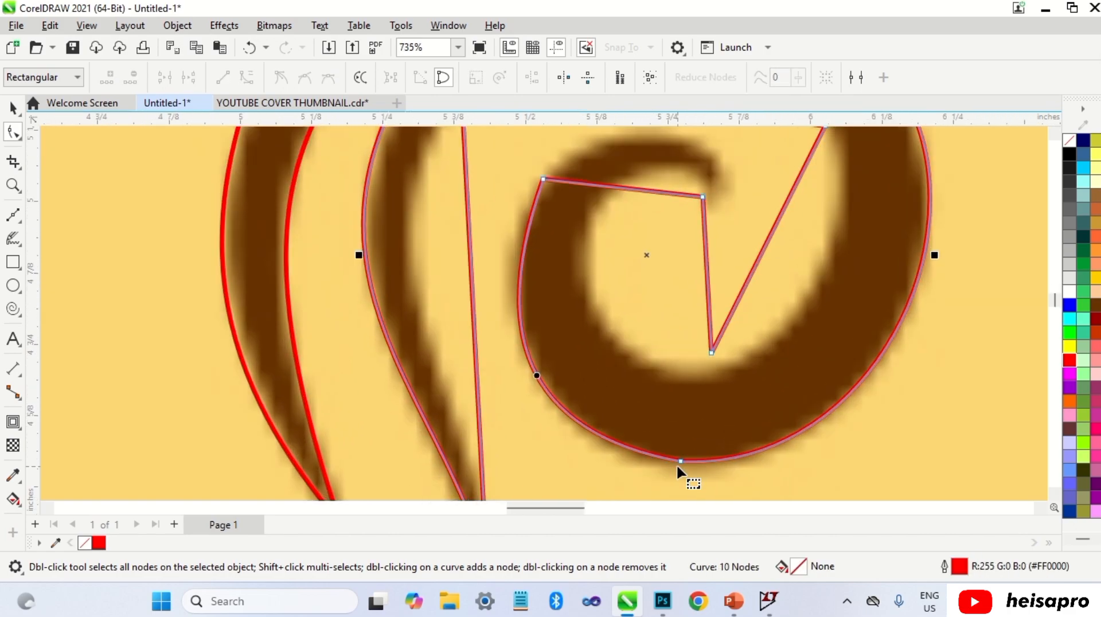
pyautogui.click(681, 461)
pyautogui.moveTo(525, 441); pyautogui.dragTo(530, 446)
pyautogui.moveTo(490, 327); pyautogui.dragTo(466, 281)
pyautogui.moveTo(525, 447); pyautogui.dragTo(534, 450)
pyautogui.scroll(-3, 540, 402)
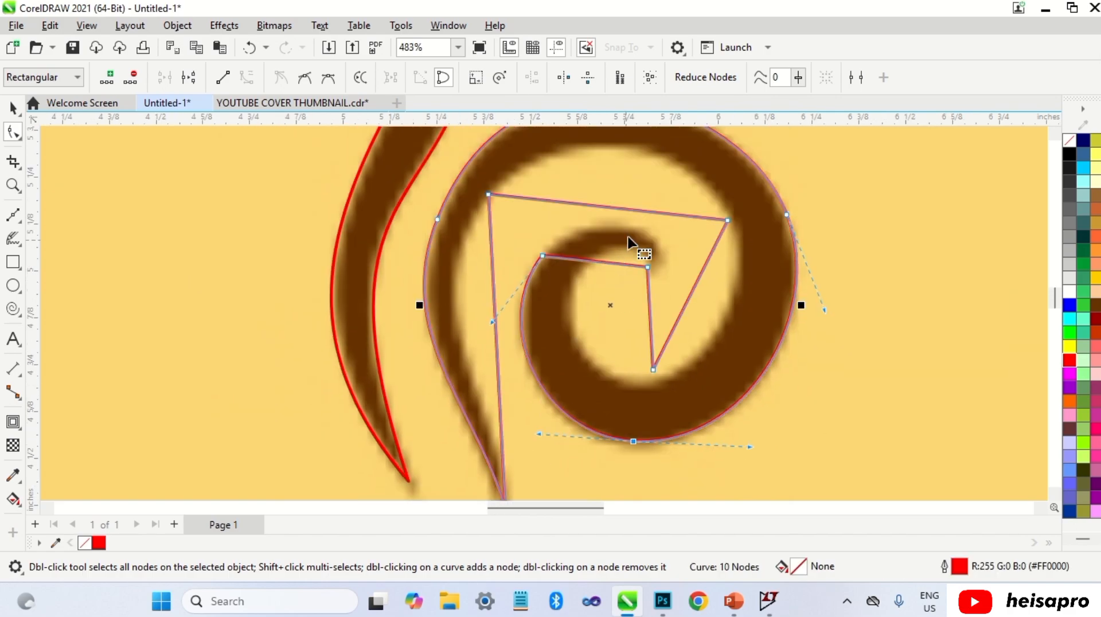
# Step: Convert the inner top segment to a curve and bend it over the spiral hook's outer edge
pyautogui.scroll(4, 631, 238)
pyautogui.moveTo(657, 290); pyautogui.dragTo(668, 293)
pyautogui.rightClick(605, 279)
pyautogui.click(627, 391)
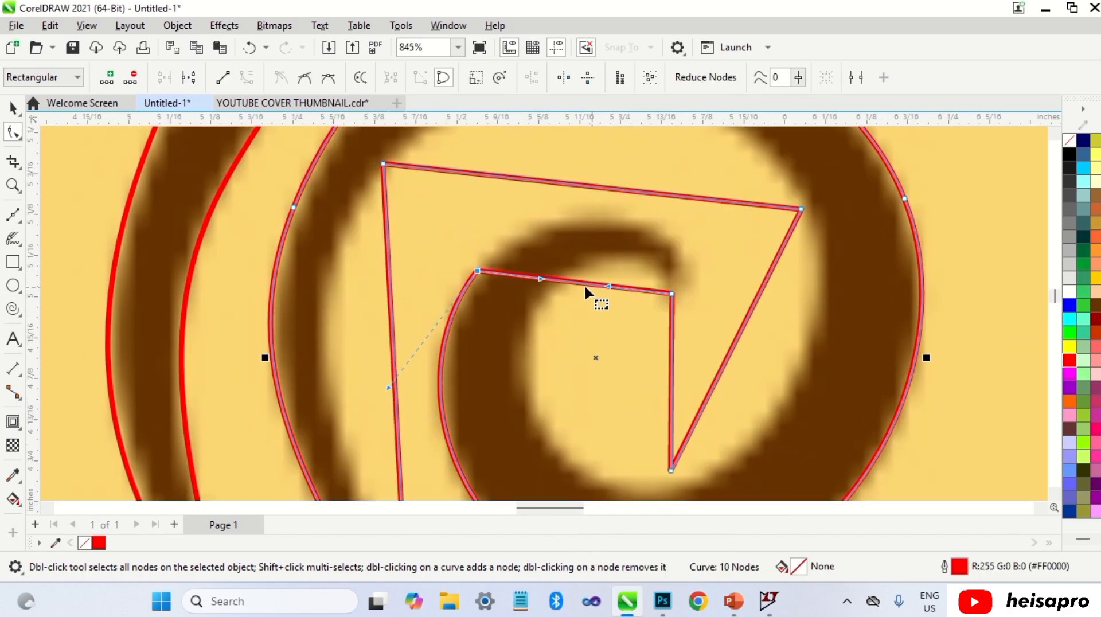
pyautogui.moveTo(583, 284); pyautogui.dragTo(551, 193)
pyautogui.click(477, 270)
pyautogui.moveTo(690, 207); pyautogui.dragTo(699, 215)
pyautogui.doubleClick(470, 281)
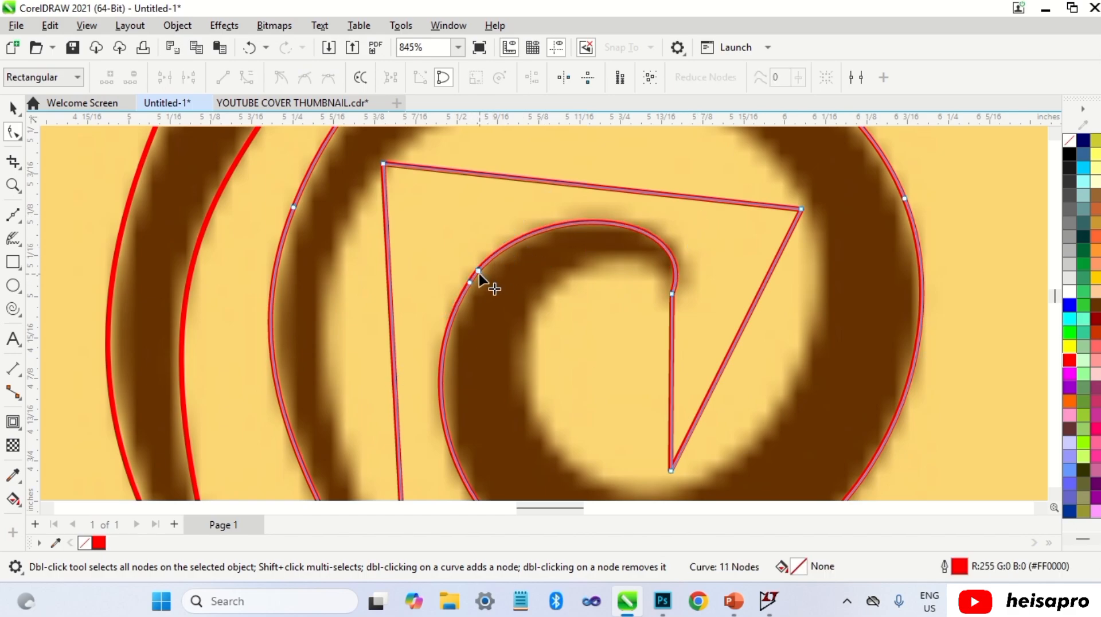
pyautogui.doubleClick(478, 270)
# Step: Move the inner bottom node toward the spiral centre and curve the right segment around the inner ring
pyautogui.moveTo(671, 471); pyautogui.dragTo(516, 396)
pyautogui.rightClick(716, 265)
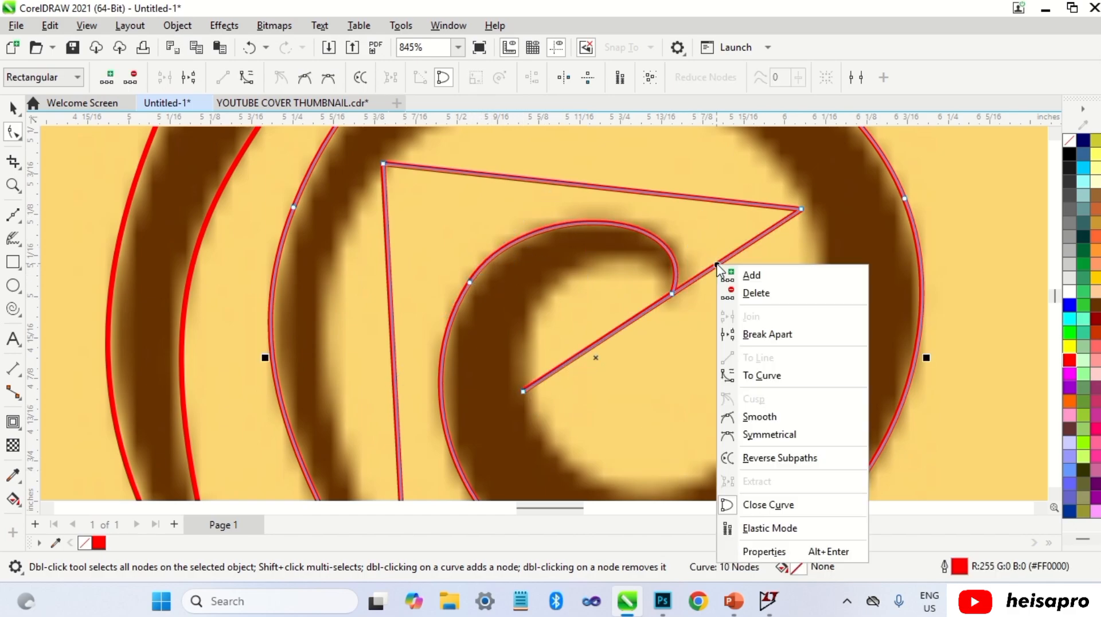
pyautogui.click(782, 381)
pyautogui.scroll(-1, 692, 290)
pyautogui.moveTo(691, 283); pyautogui.dragTo(648, 487)
pyautogui.scroll(-2, 752, 310)
pyautogui.click(599, 359)
pyautogui.moveTo(811, 410); pyautogui.dragTo(827, 415)
pyautogui.moveTo(782, 241); pyautogui.dragTo(789, 249)
pyautogui.moveTo(828, 414); pyautogui.dragTo(809, 415)
pyautogui.scroll(2, 626, 330)
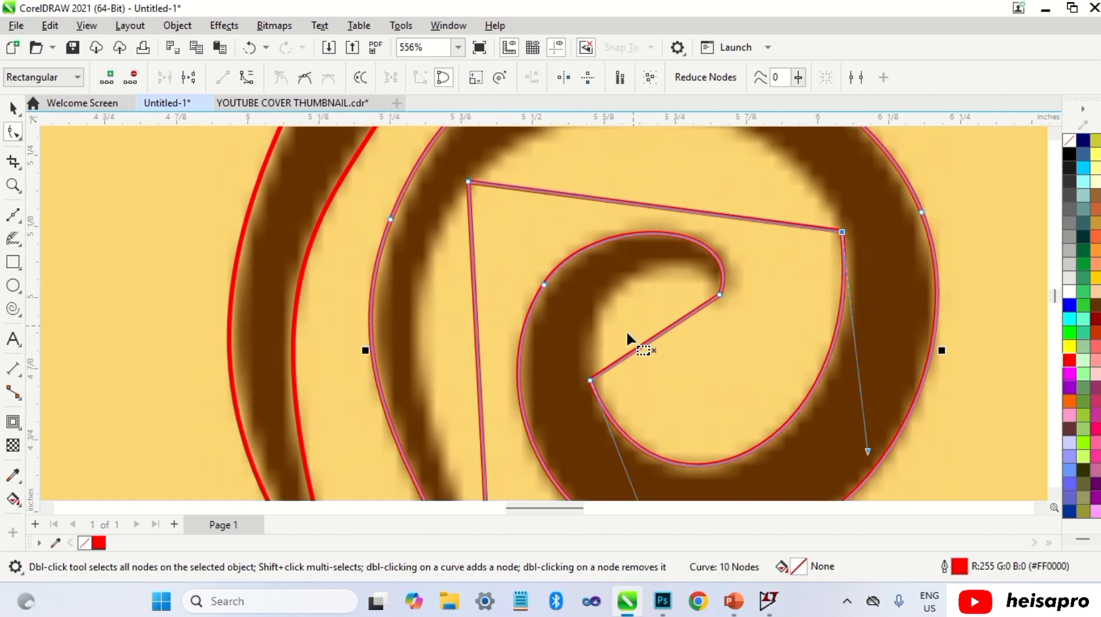
# Step: Fine-tune the handles of the inner ring curve so it hugs the spiral's inner edge
pyautogui.scroll(-3, 626, 330)
pyautogui.moveTo(649, 460); pyautogui.dragTo(625, 452)
pyautogui.moveTo(606, 351); pyautogui.dragTo(614, 353)
pyautogui.moveTo(635, 456); pyautogui.dragTo(641, 464)
pyautogui.moveTo(789, 399); pyautogui.dragTo(806, 402)
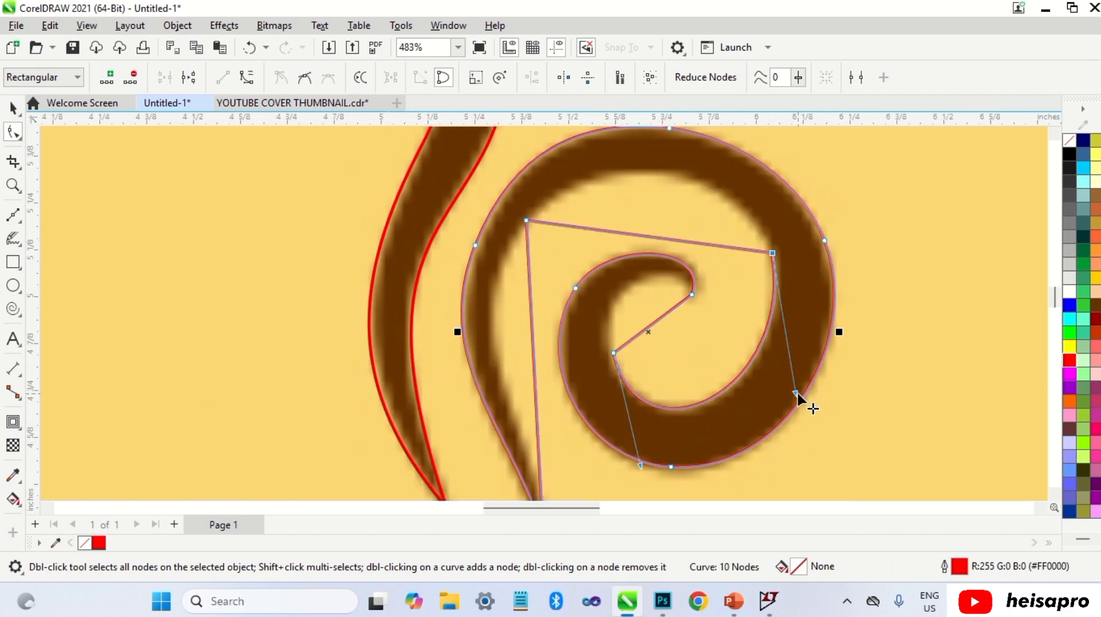
# Step: Convert the centre segment to a curve and bend it into the hook's inner edge
pyautogui.scroll(2, 654, 331)
pyautogui.rightClick(656, 328)
pyautogui.click(701, 141)
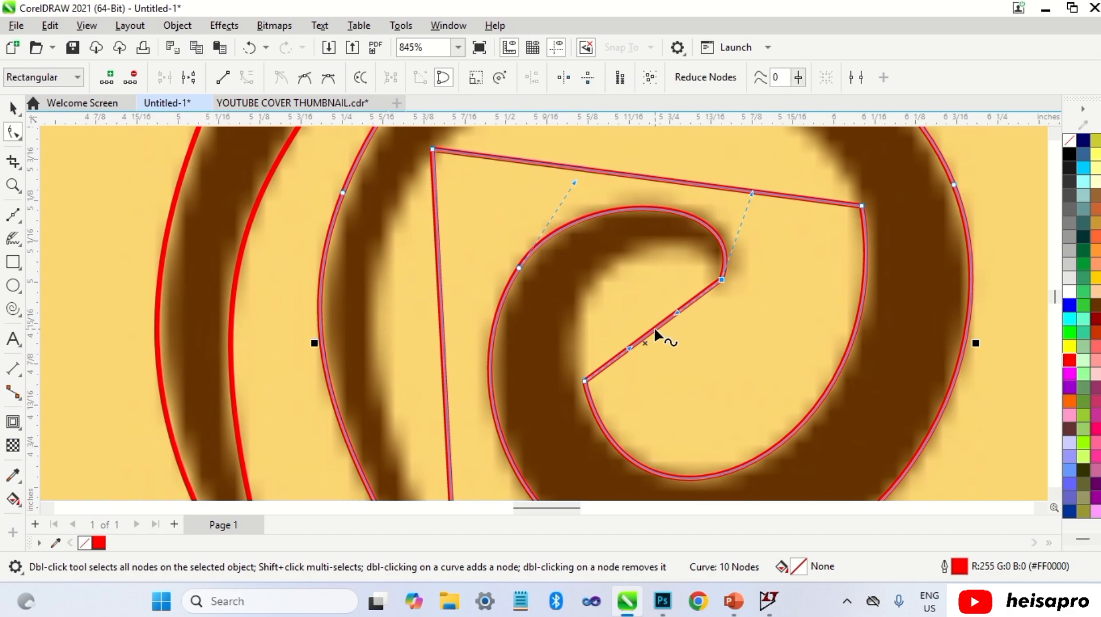
pyautogui.moveTo(655, 327); pyautogui.dragTo(563, 274)
pyautogui.click(585, 382)
pyautogui.scroll(-1, 584, 257)
pyautogui.scroll(3, 580, 345)
pyautogui.moveTo(586, 374); pyautogui.dragTo(576, 375)
pyautogui.scroll(-2, 632, 208)
pyautogui.click(617, 304)
pyautogui.click(591, 341)
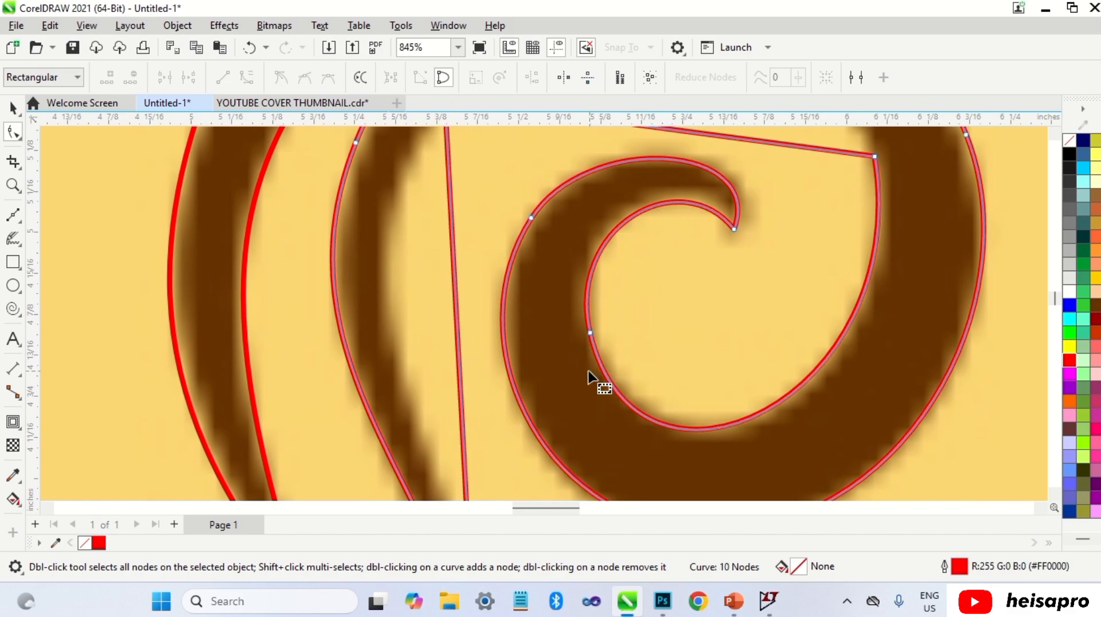
# Step: Convert the upper inner segment to a curve and bend it along the outer ring's inner edge
pyautogui.scroll(-8, 562, 379)
pyautogui.scroll(4, 569, 290)
pyautogui.rightClick(573, 297)
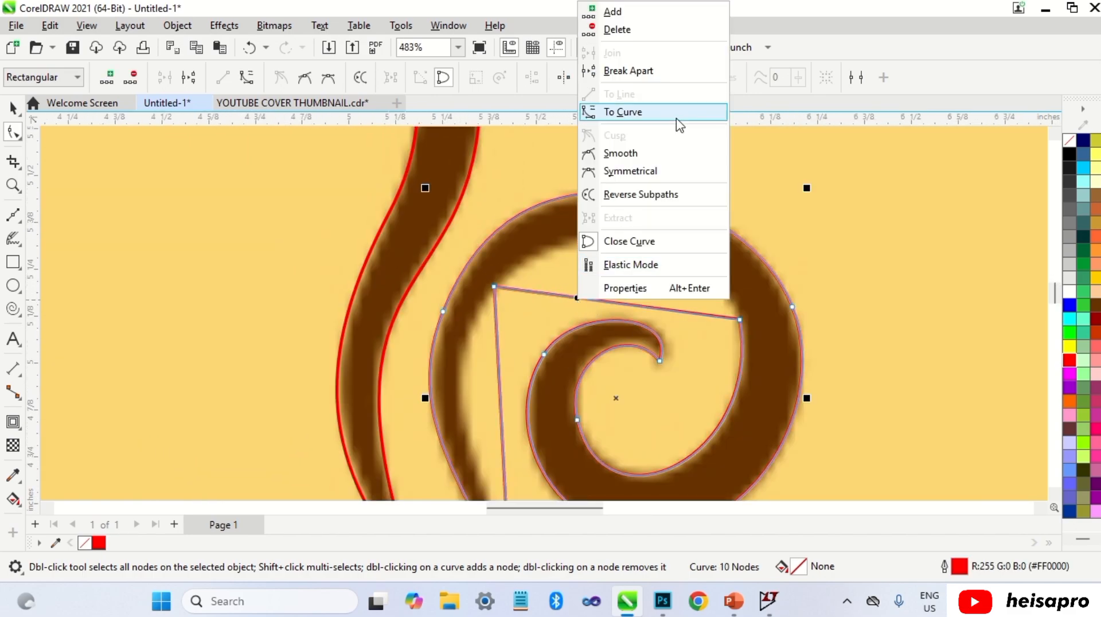
pyautogui.click(627, 110)
pyautogui.moveTo(615, 298); pyautogui.dragTo(636, 247)
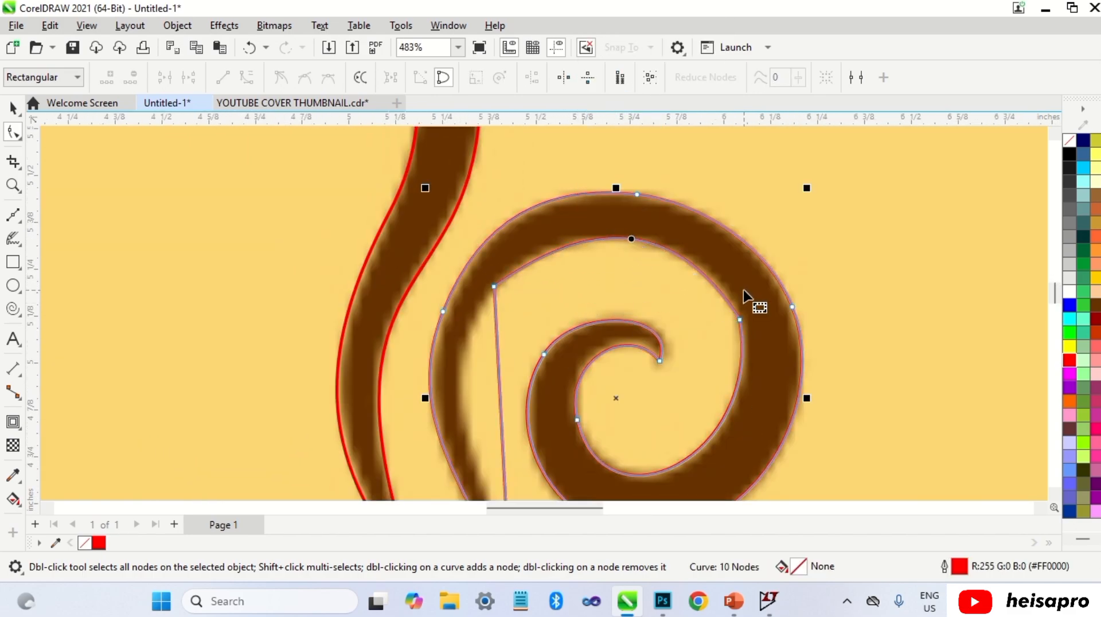
pyautogui.scroll(2, 749, 300)
pyautogui.click(740, 334)
pyautogui.moveTo(659, 211); pyautogui.dragTo(694, 220)
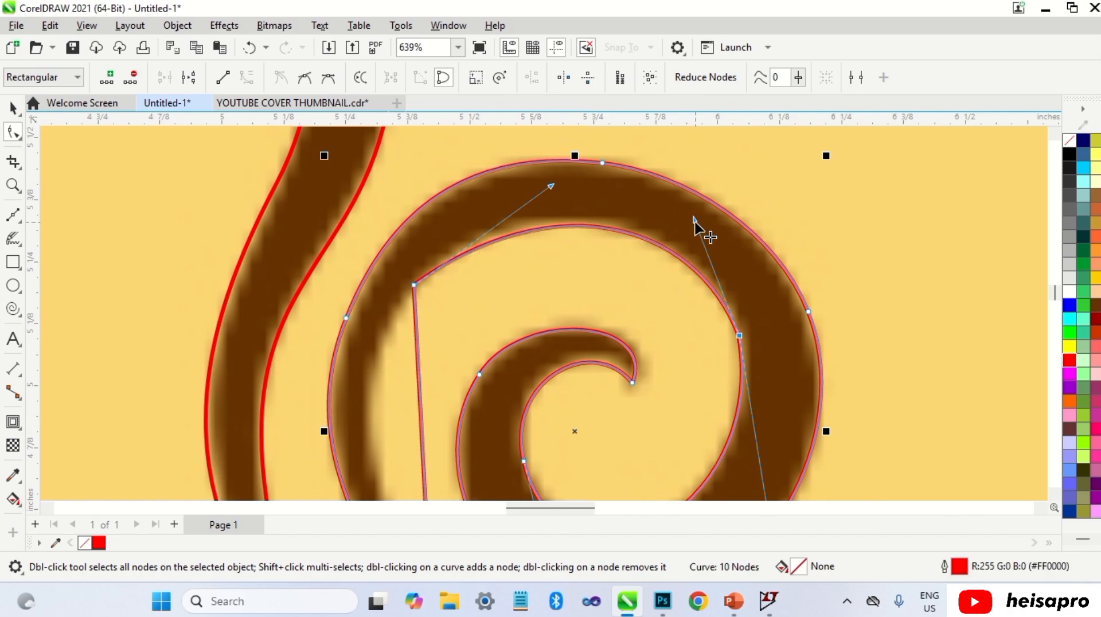
pyautogui.moveTo(551, 186); pyautogui.dragTo(523, 176)
# Step: Convert the long left segment to a curve and bend it along the steam stem's inner edge
pyautogui.scroll(6, 743, 353)
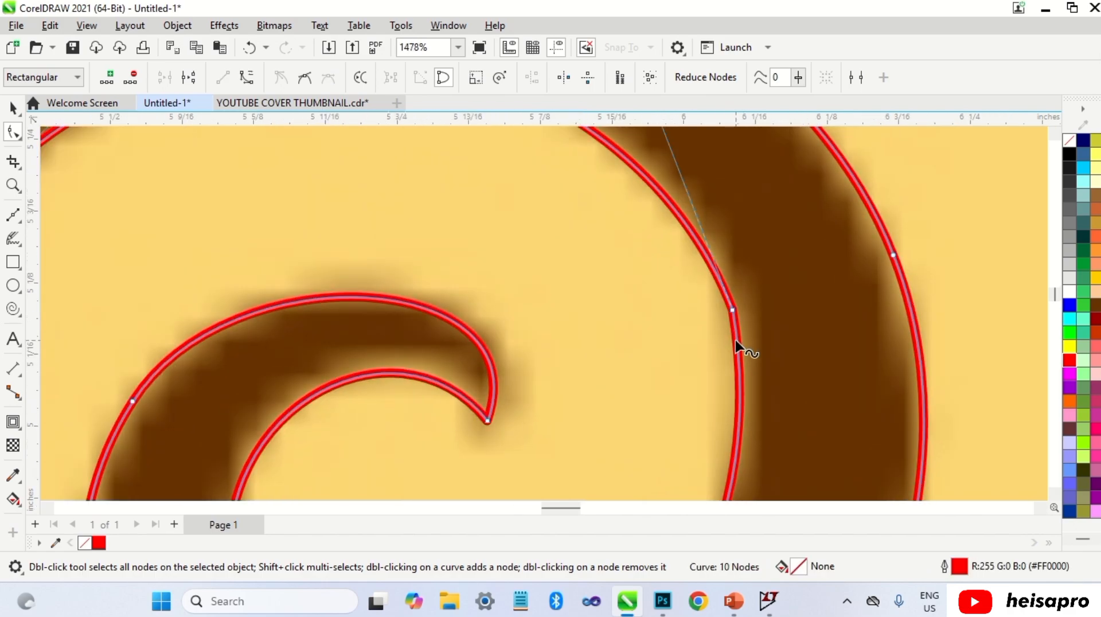
pyautogui.doubleClick(735, 340)
pyautogui.doubleClick(732, 312)
pyautogui.scroll(-5, 671, 366)
pyautogui.scroll(-3, 665, 321)
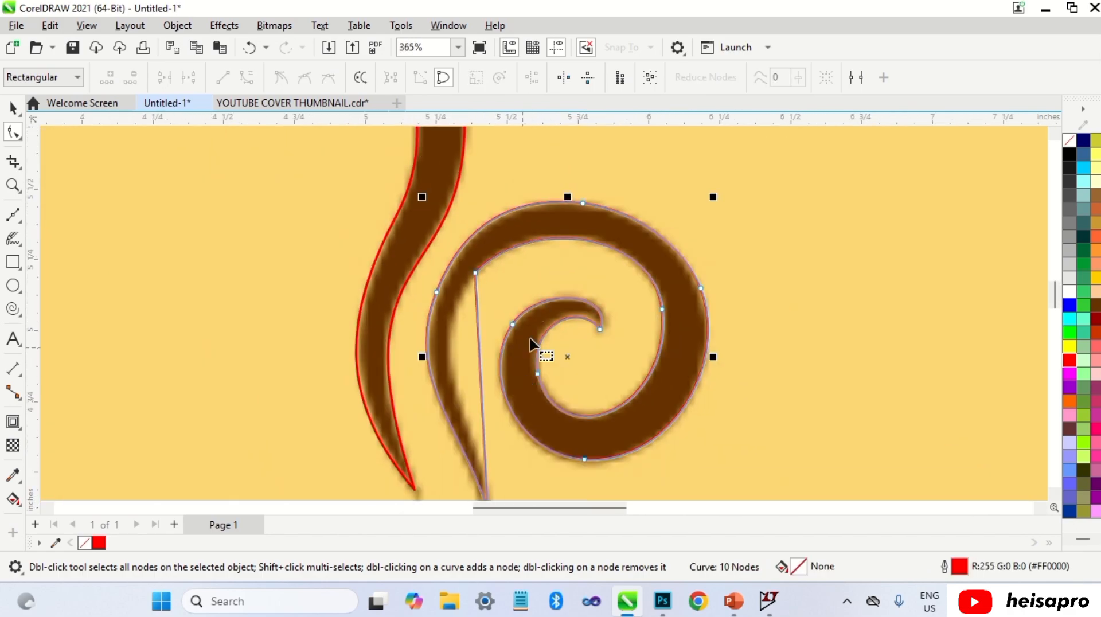
pyautogui.scroll(2, 504, 329)
pyautogui.rightClick(505, 329)
pyautogui.click(546, 127)
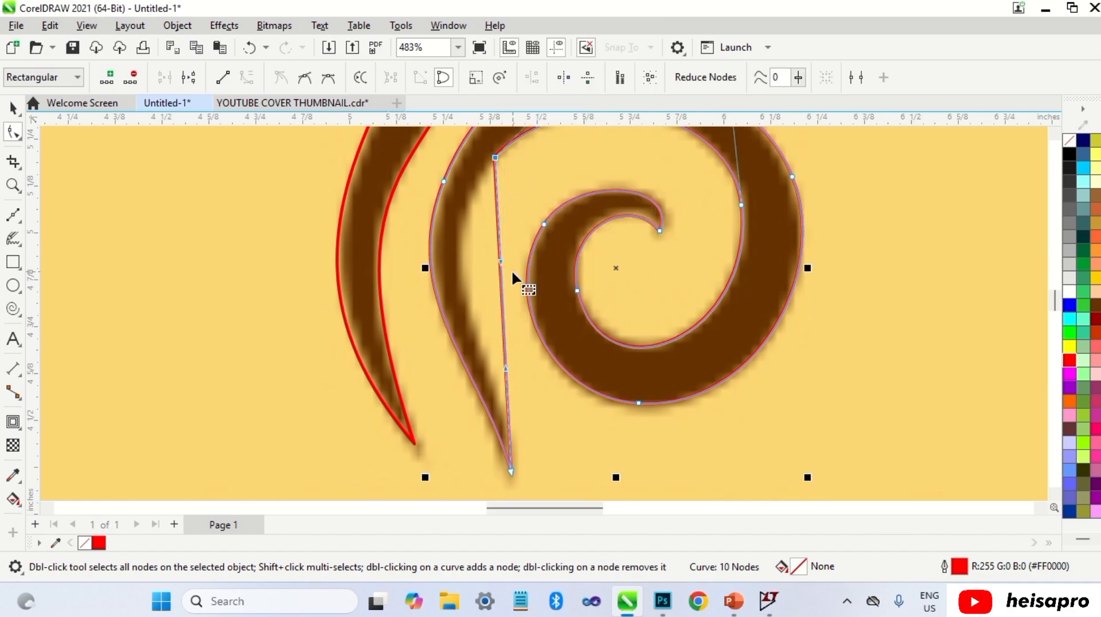
pyautogui.moveTo(501, 259); pyautogui.dragTo(423, 281)
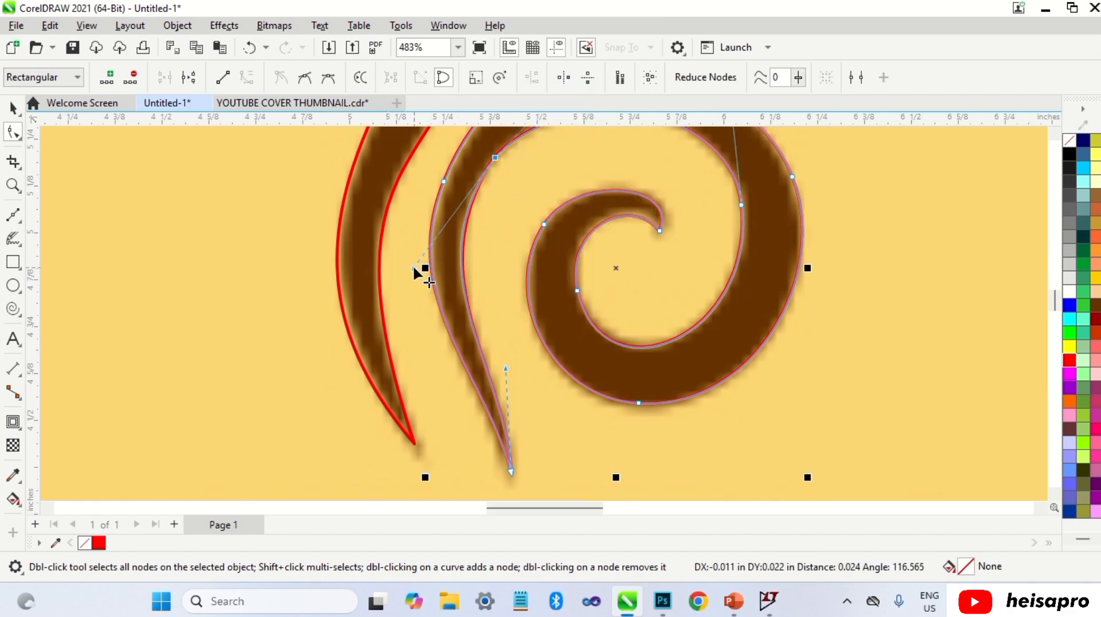
# Step: Refine the stem's inner curve near the top of the spiral by editing its node and handles
pyautogui.scroll(6, 505, 169)
pyautogui.doubleClick(484, 197)
pyautogui.doubleClick(469, 215)
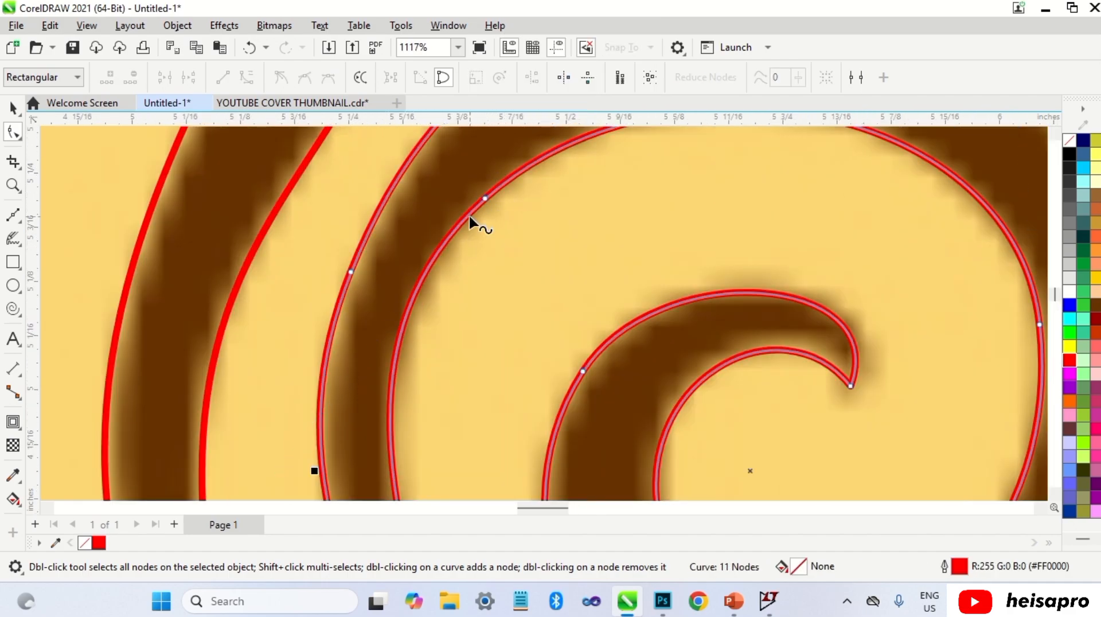
pyautogui.click(484, 197)
pyautogui.scroll(-1, 482, 199)
pyautogui.scroll(-1, 335, 343)
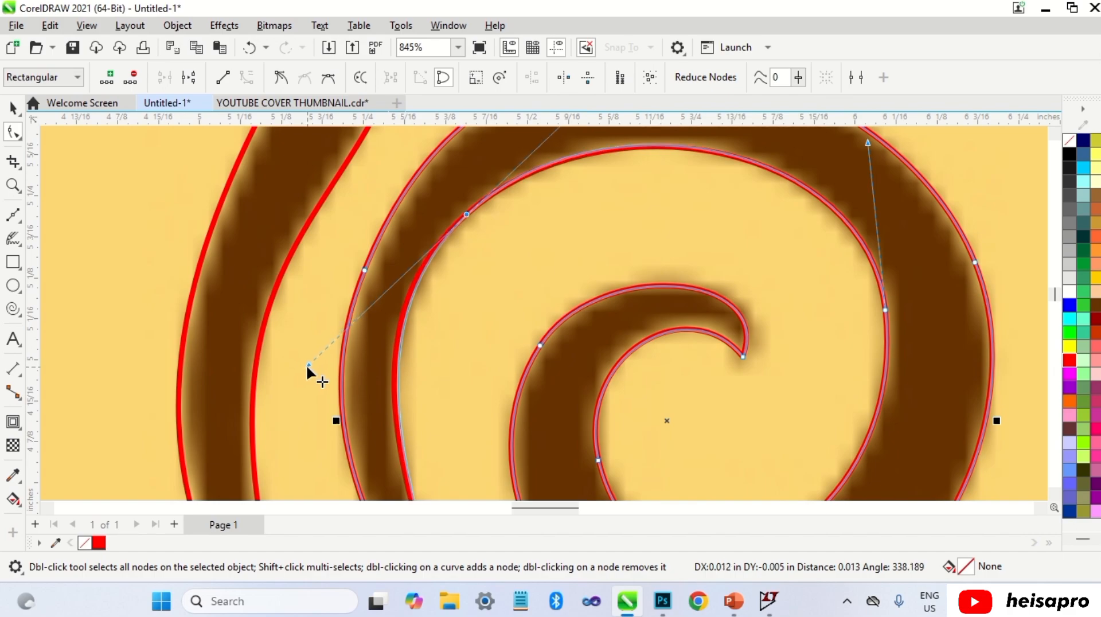
pyautogui.scroll(-3, 418, 337)
pyautogui.click(524, 312)
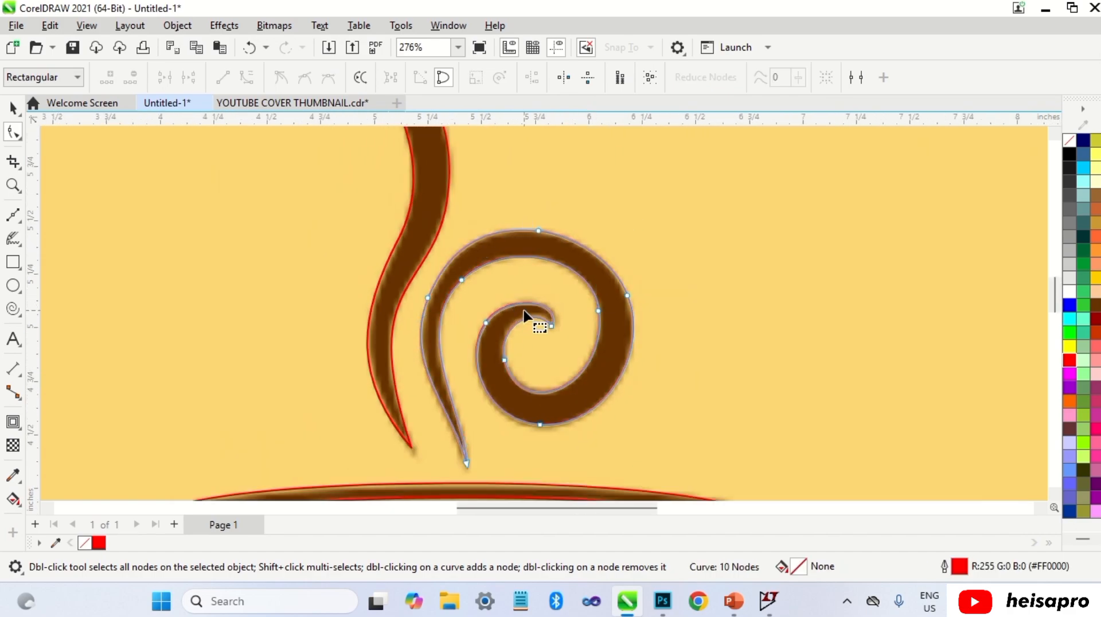
# Step: Move the reference coffee cup image off to the left of the traced outlines
pyautogui.press('space')
pyautogui.scroll(-4, 614, 278)
pyautogui.scroll(-3, 732, 299)
pyautogui.click(787, 305)
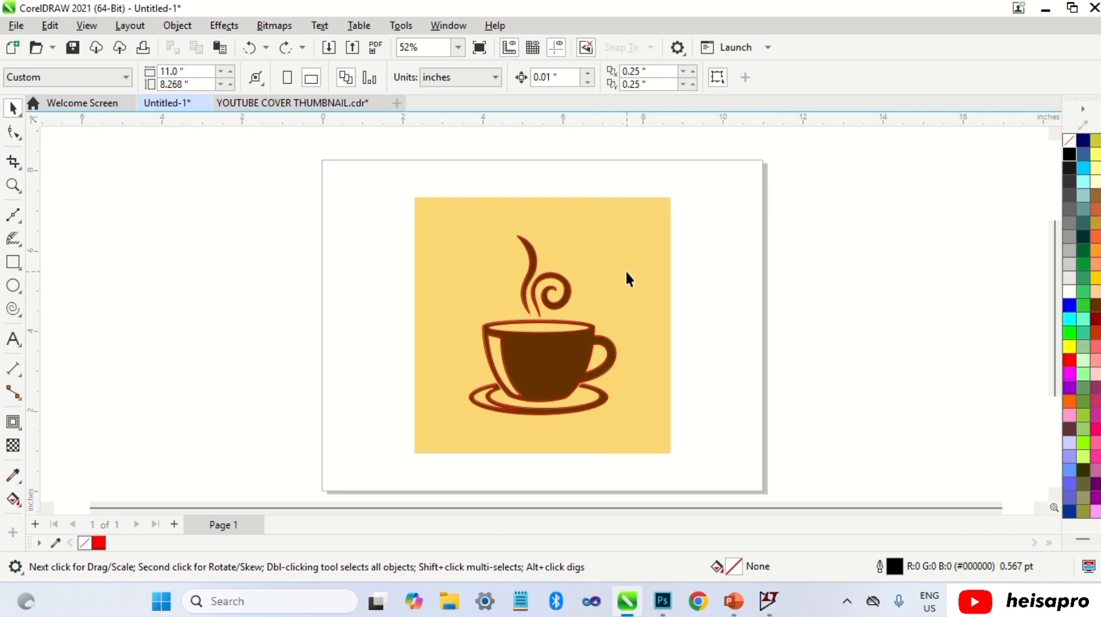
pyautogui.click(614, 290)
pyautogui.moveTo(614, 291)
pyautogui.mouseDown()
pyautogui.moveTo(590, 302)
pyautogui.moveTo(303, 297)
pyautogui.mouseUp()
pyautogui.click(793, 287)
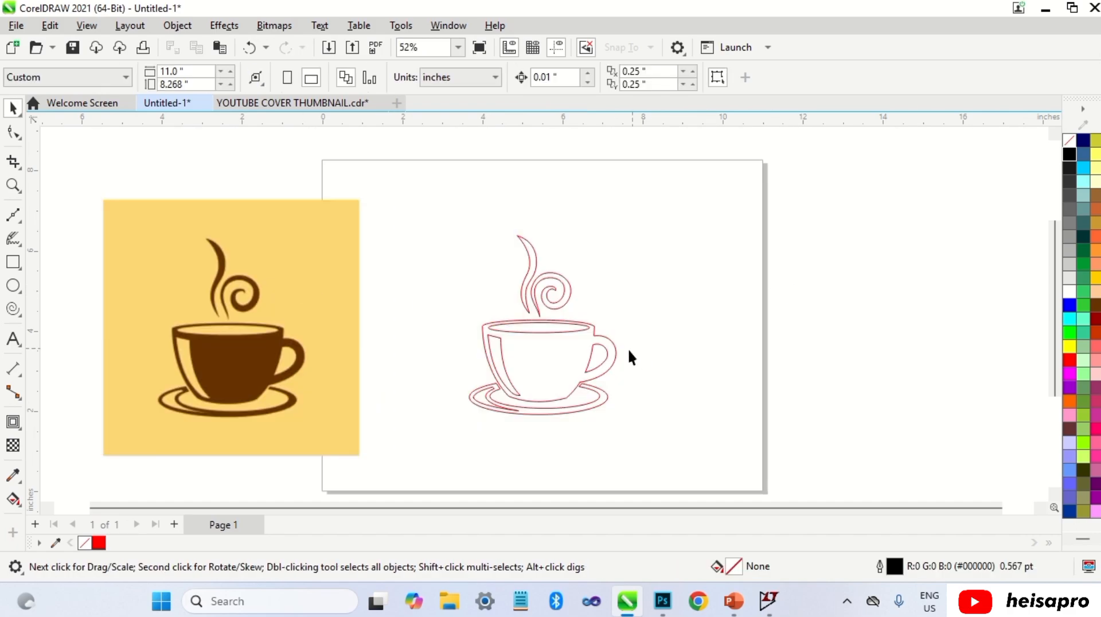
# Step: Fill the traced cup body black
pyautogui.click(580, 346)
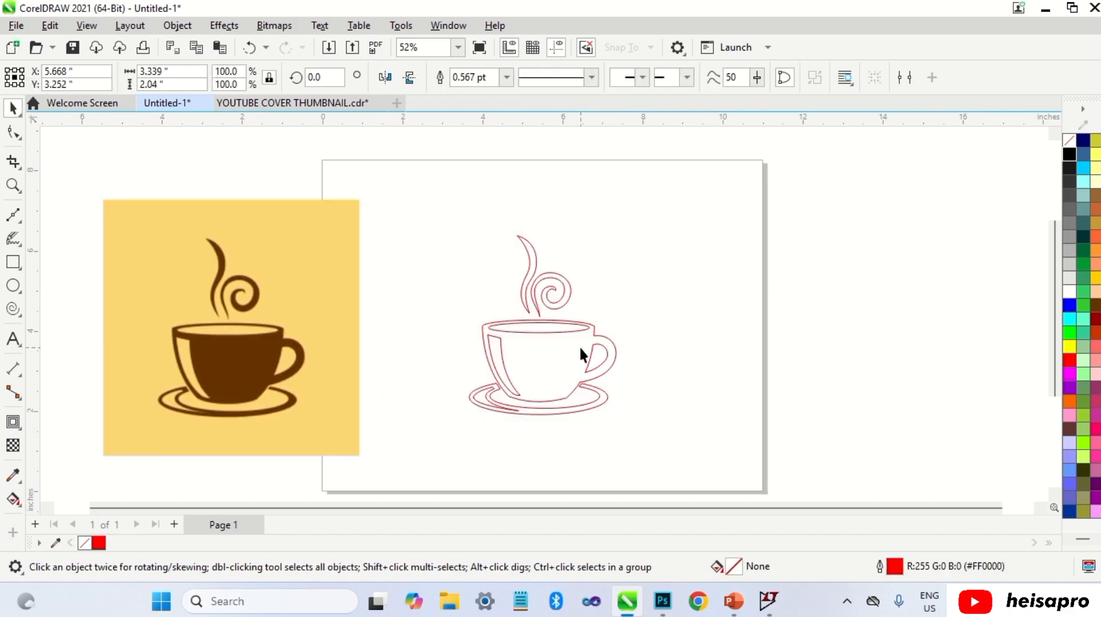
pyautogui.click(1068, 154)
pyautogui.click(912, 245)
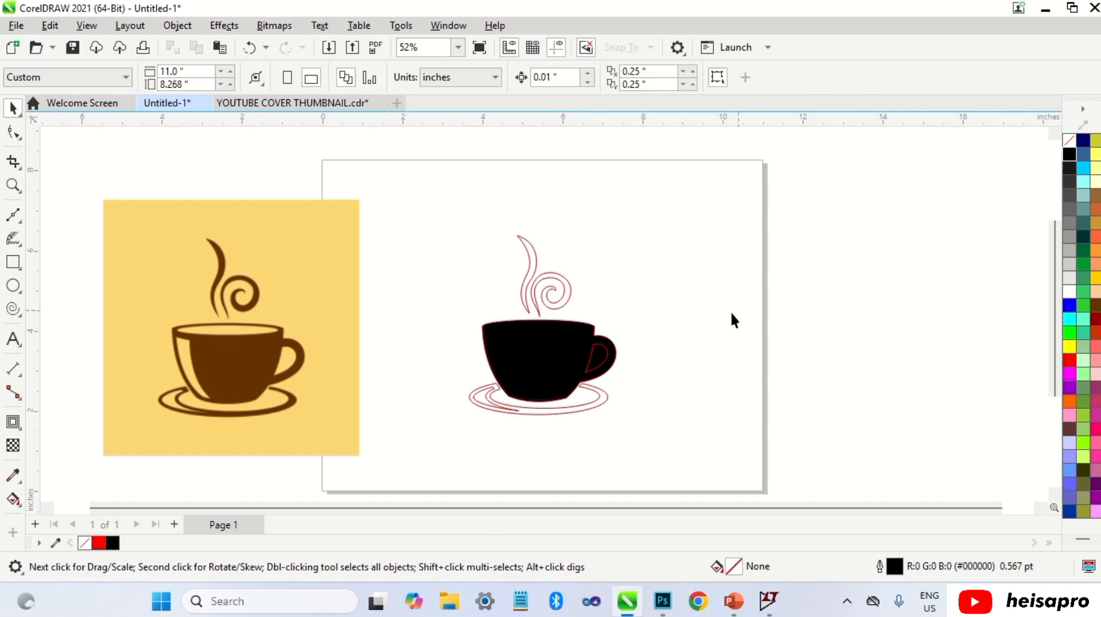
# Step: Send the black cup body behind the other traced shapes
pyautogui.click(611, 354)
pyautogui.hotkey('shift', 'pagedown')
pyautogui.press('Escape')
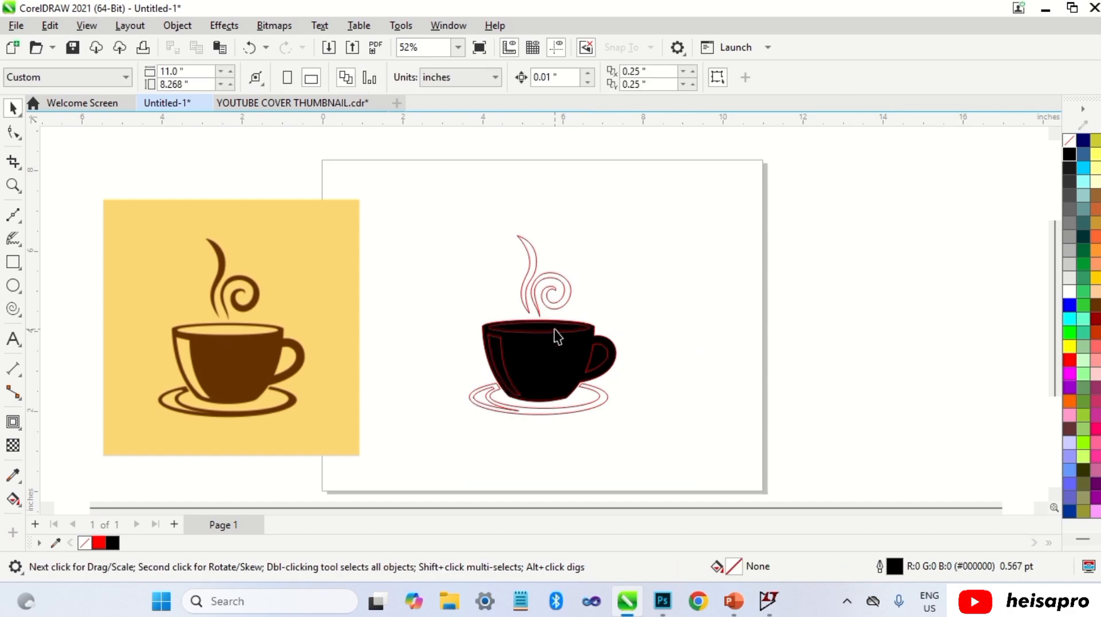
# Step: Fill the cup's rim ellipse and inner side shapes white
pyautogui.click(554, 325)
pyautogui.click(1069, 291)
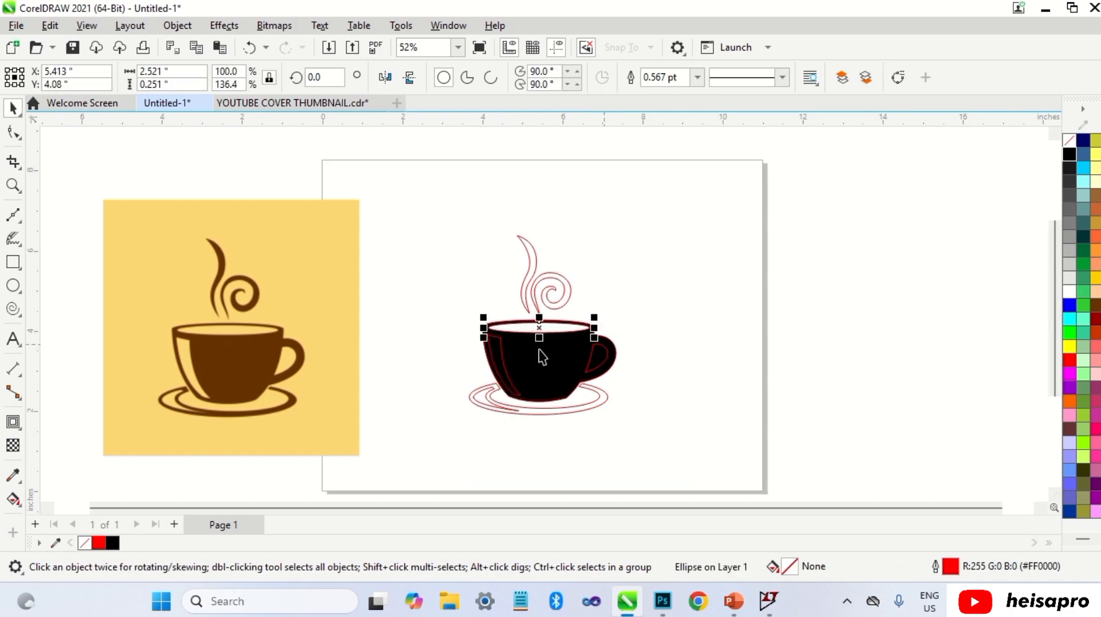
pyautogui.click(598, 362)
pyautogui.click(1069, 291)
pyautogui.click(497, 356)
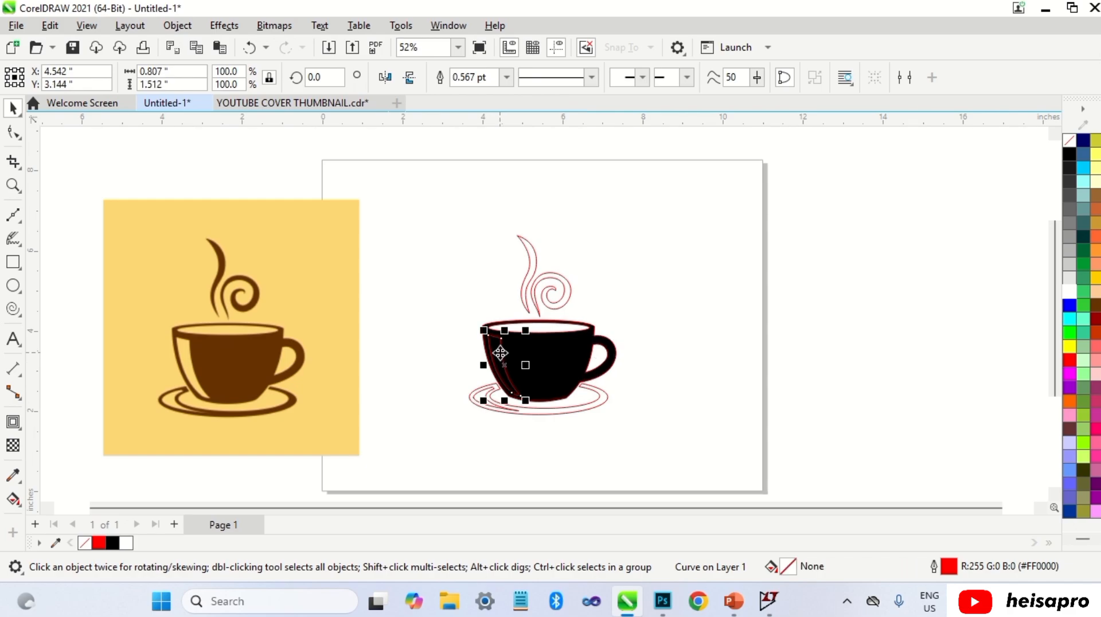
pyautogui.click(1069, 291)
# Step: Fill the saucer outline black
pyautogui.click(489, 408)
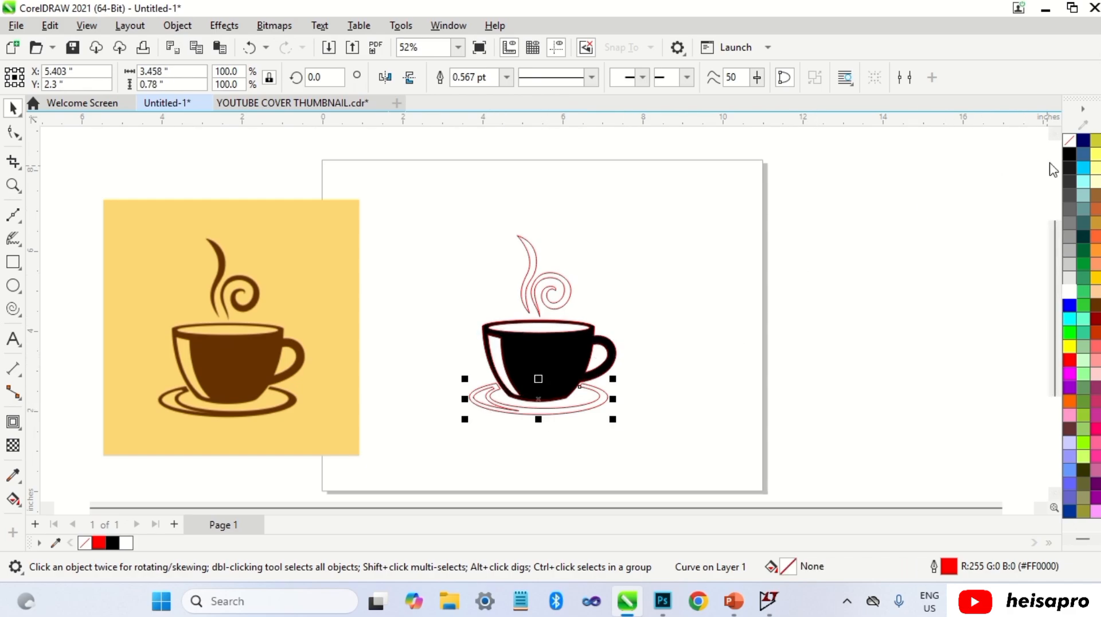
pyautogui.click(1067, 153)
pyautogui.click(714, 304)
# Step: Fill the saucer's inner left piece white
pyautogui.click(487, 401)
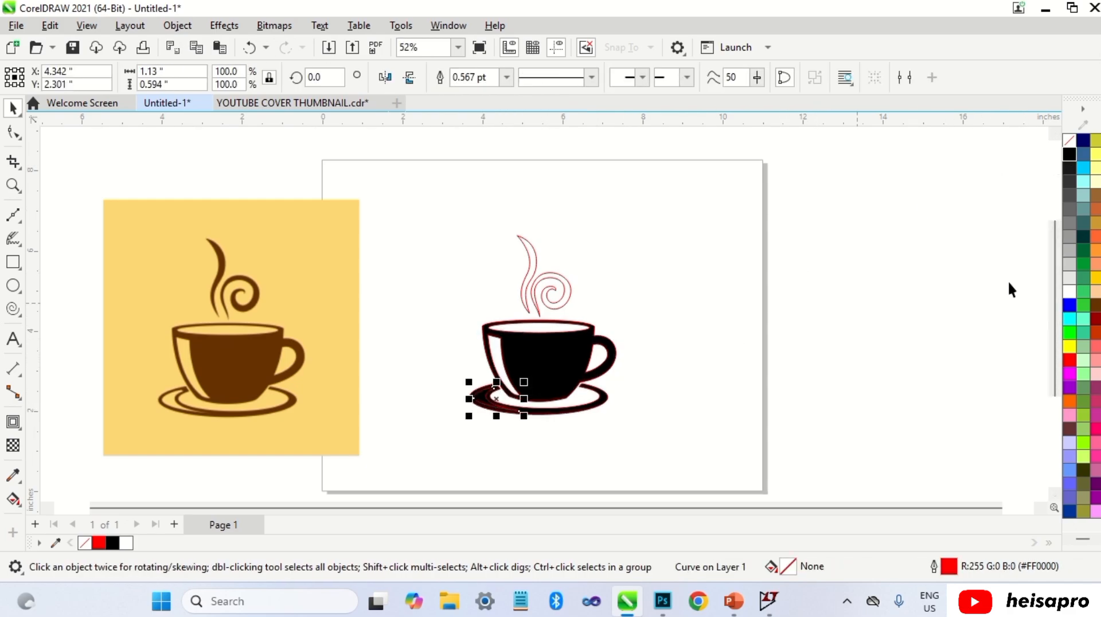
pyautogui.click(1069, 291)
pyautogui.click(645, 202)
# Step: Select both steam wisps and fill them black
pyautogui.moveTo(441, 350); pyautogui.dragTo(460, 321)
pyautogui.click(1068, 152)
pyautogui.click(725, 240)
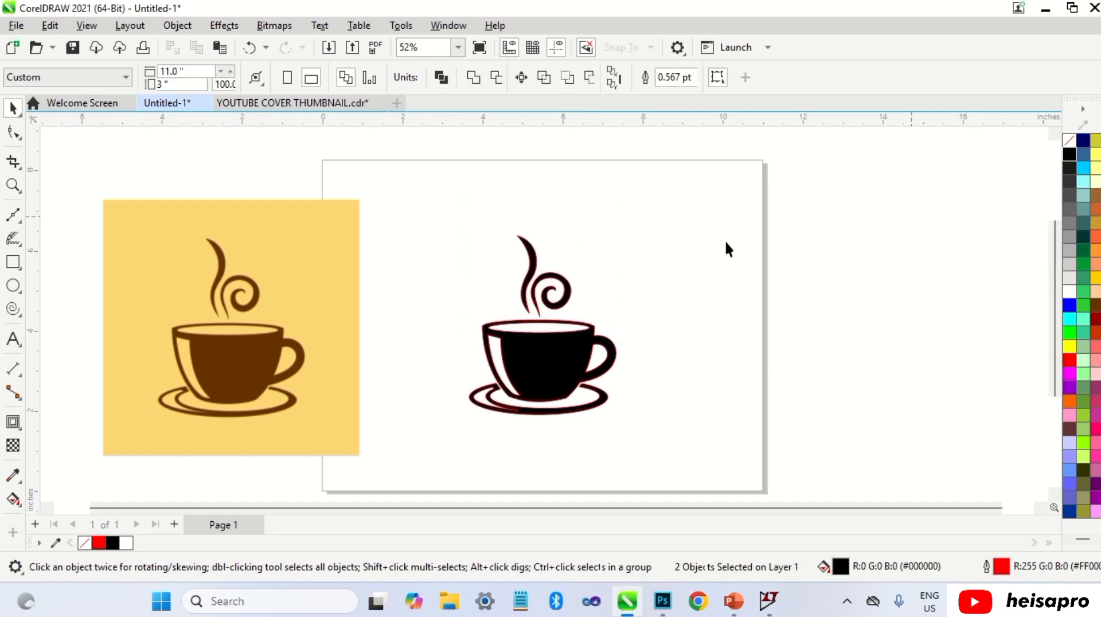
# Step: Select all the traced cup shapes and remove their outlines
pyautogui.moveTo(690, 445); pyautogui.dragTo(690, 445)
pyautogui.rightClick(1068, 140)
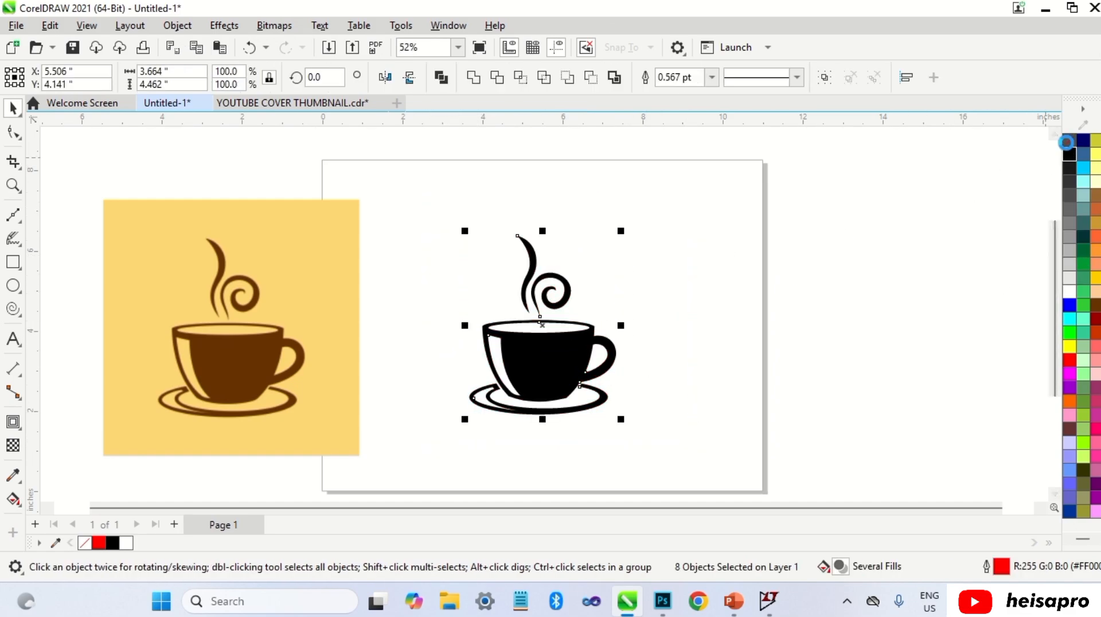
pyautogui.click(660, 309)
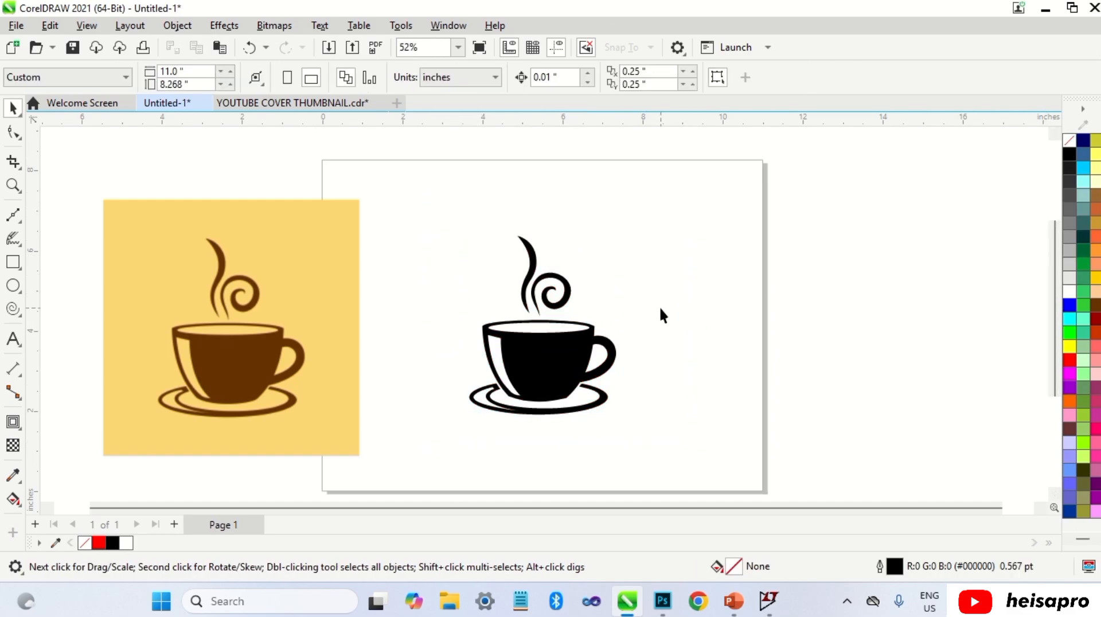
# Step: Draw a square about 6.1 inches wide around the cup and centre the cup on it
pyautogui.click(12, 263)
pyautogui.moveTo(429, 211); pyautogui.dragTo(633, 434)
pyautogui.press('space')
pyautogui.click(740, 381)
pyautogui.hotkey('ctrl', 'g')
pyautogui.keyDown('shift'); pyautogui.click(640, 392); pyautogui.keyUp('shift')
pyautogui.press('c')
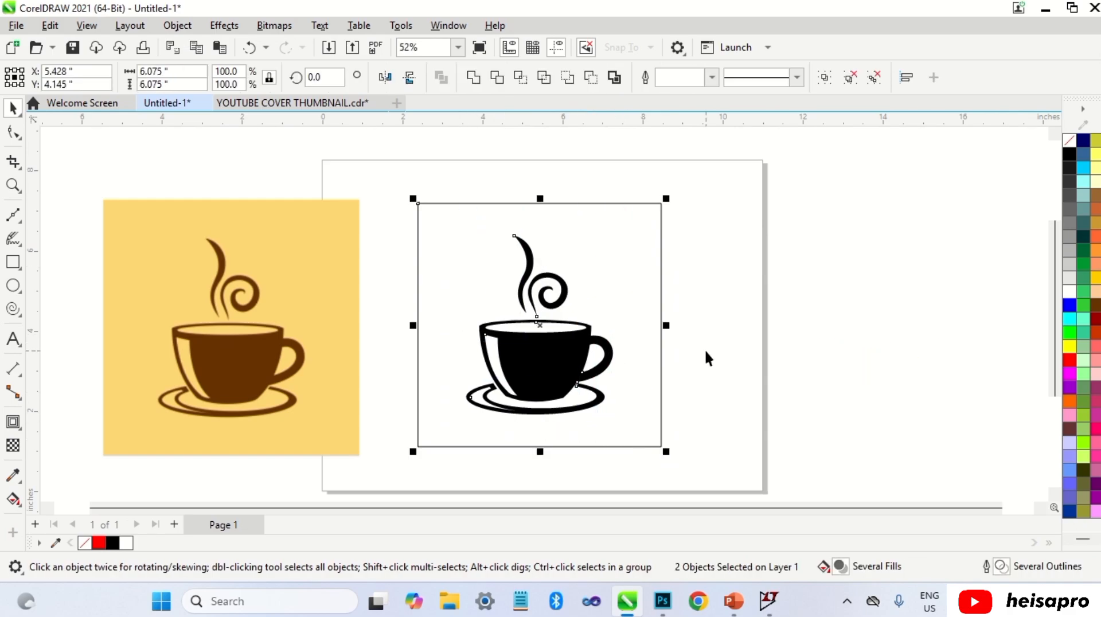
# Step: Send the square behind the cup and fill it yellow
pyautogui.click(704, 349)
pyautogui.click(543, 342)
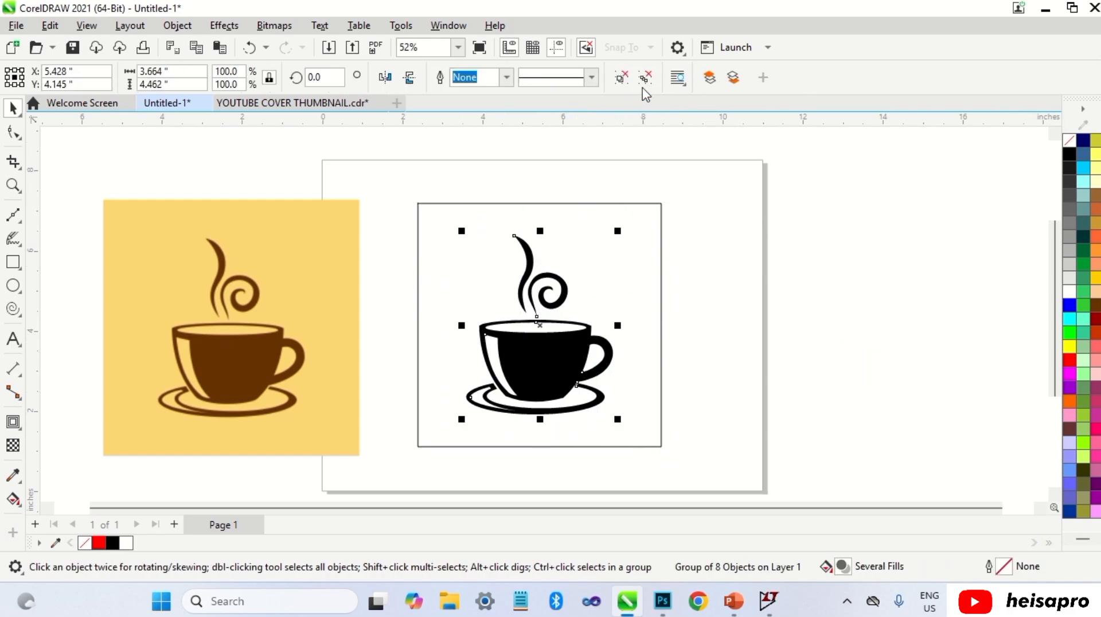
pyautogui.click(785, 185)
pyautogui.click(608, 236)
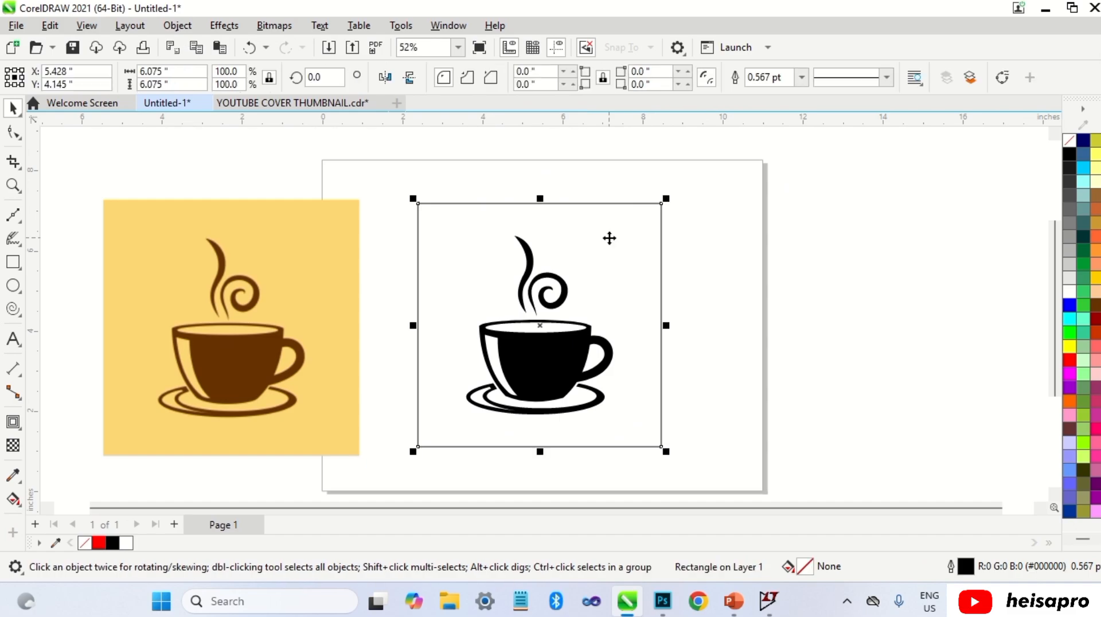
pyautogui.hotkey('shift', 'pagedown')
pyautogui.click(1069, 347)
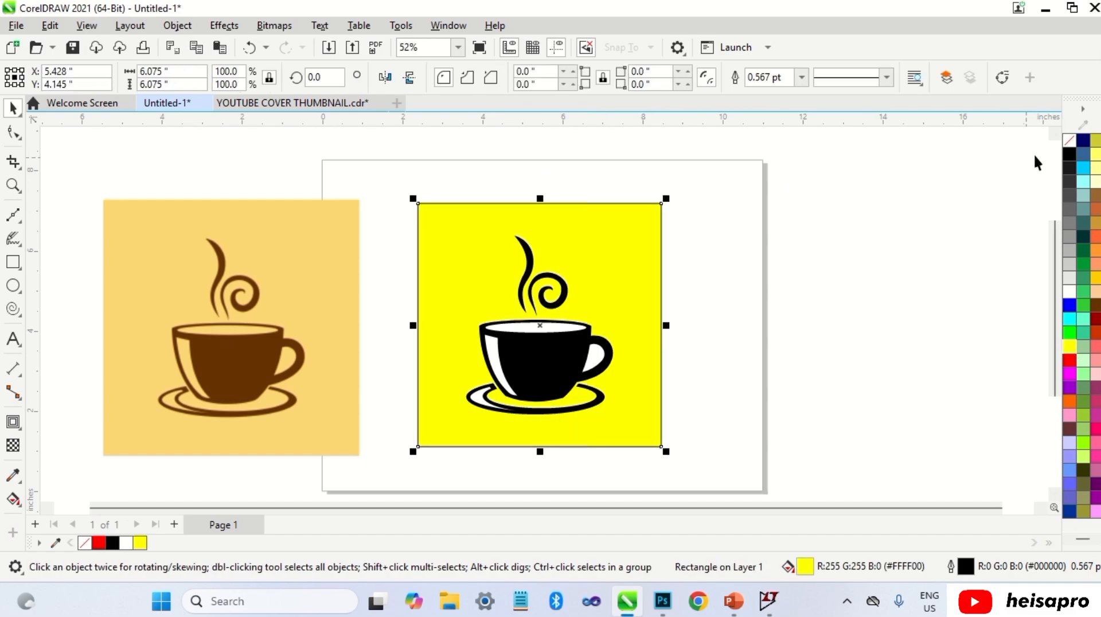
pyautogui.click(743, 239)
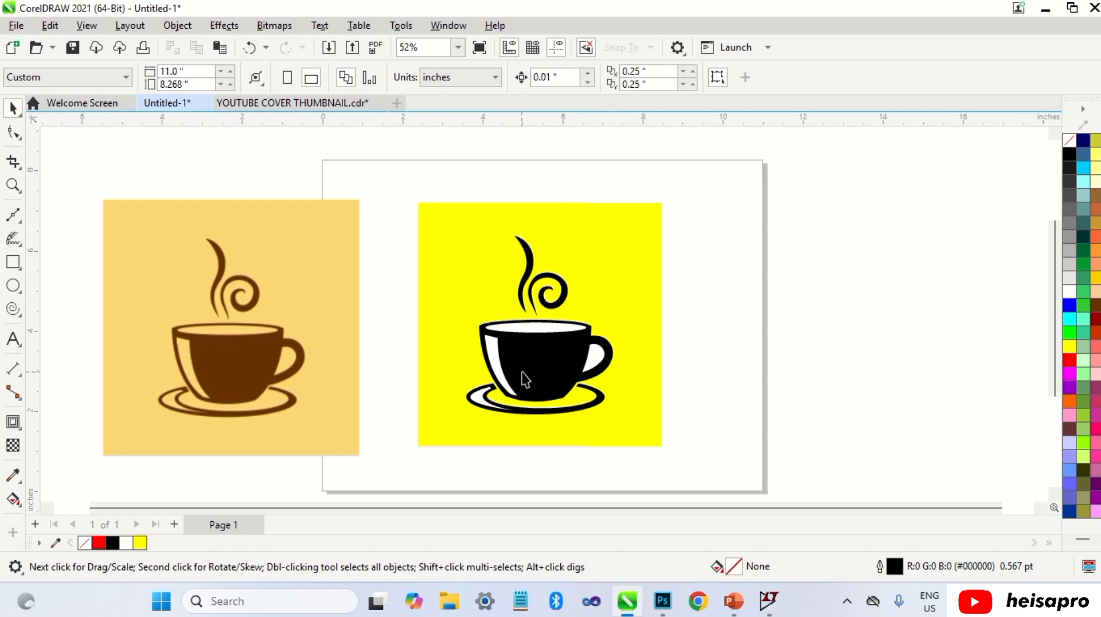
# Step: Fill the cup's inner white pieces yellow, then undo those fills
pyautogui.click(549, 335)
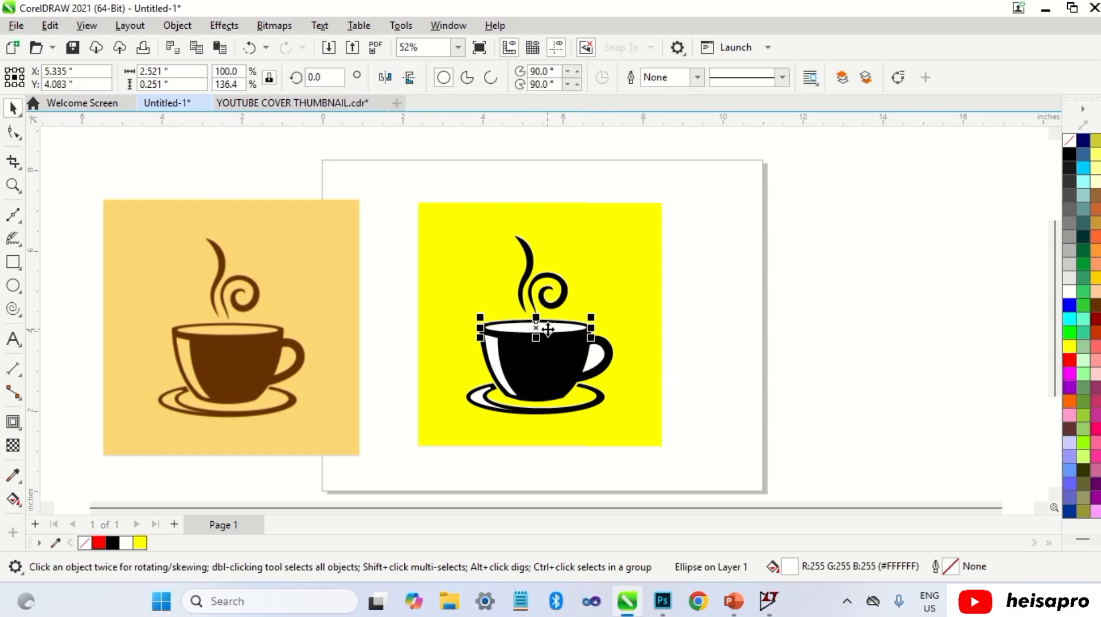
pyautogui.click(607, 356)
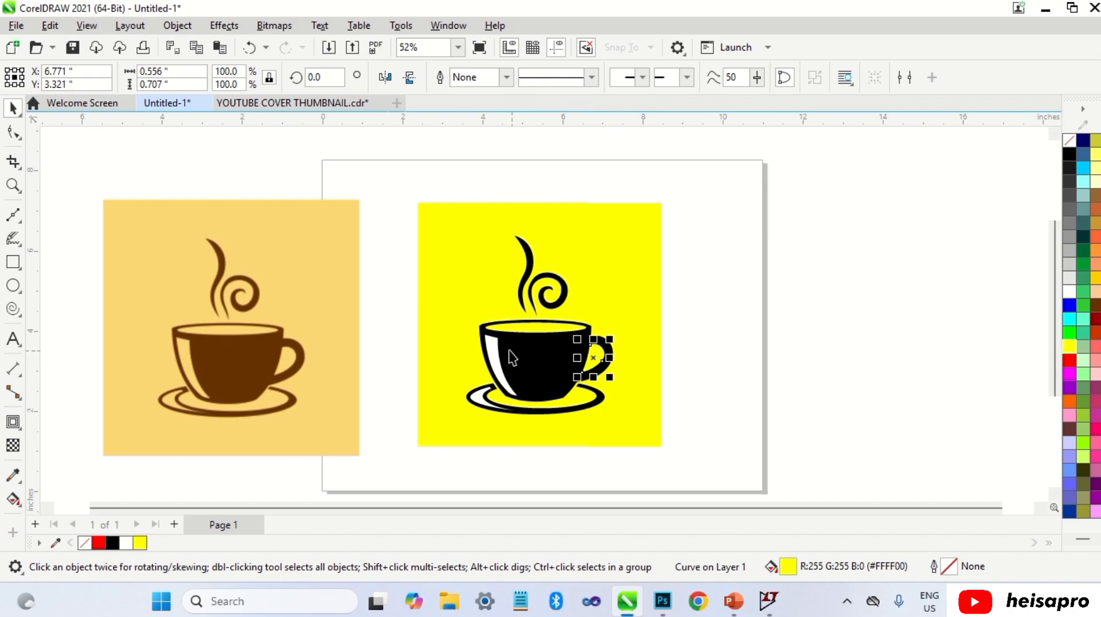
pyautogui.click(475, 399)
pyautogui.keyDown('shift'); pyautogui.click(474, 398); pyautogui.keyUp('shift')
pyautogui.click(1072, 346)
pyautogui.hotkey('ctrl', 'z')
pyautogui.hotkey('ctrl', 'z')
pyautogui.hotkey('ctrl', 'z')
pyautogui.click(699, 321)
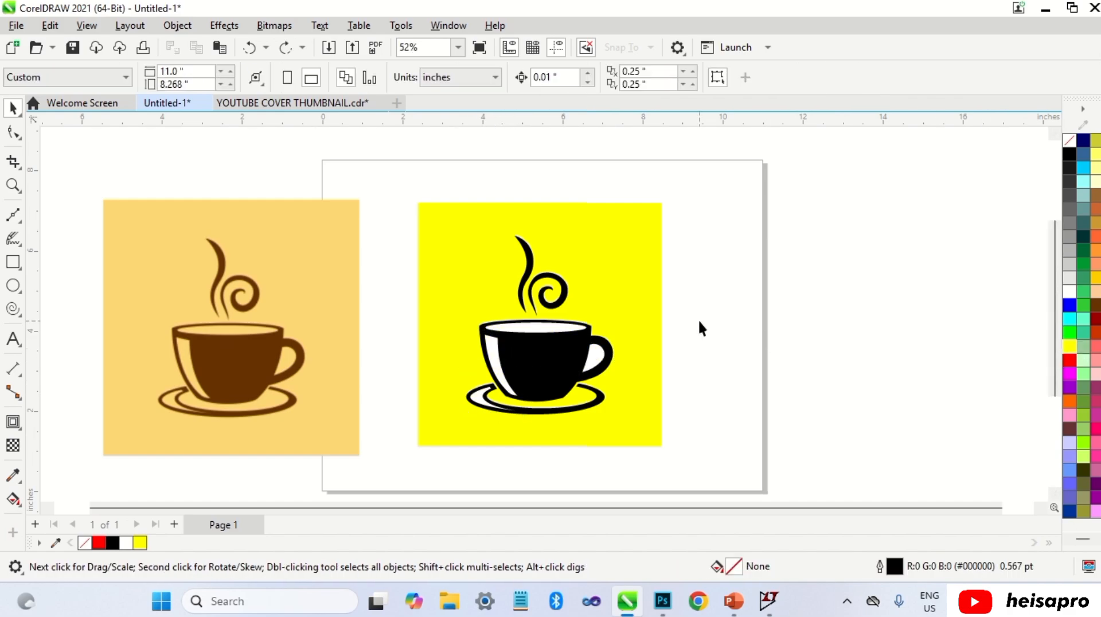
# Step: Trim the rim ellipse out of the cup body and delete the rim ellipse
pyautogui.click(527, 332)
pyautogui.keyDown('shift'); pyautogui.click(537, 353); pyautogui.keyUp('shift')
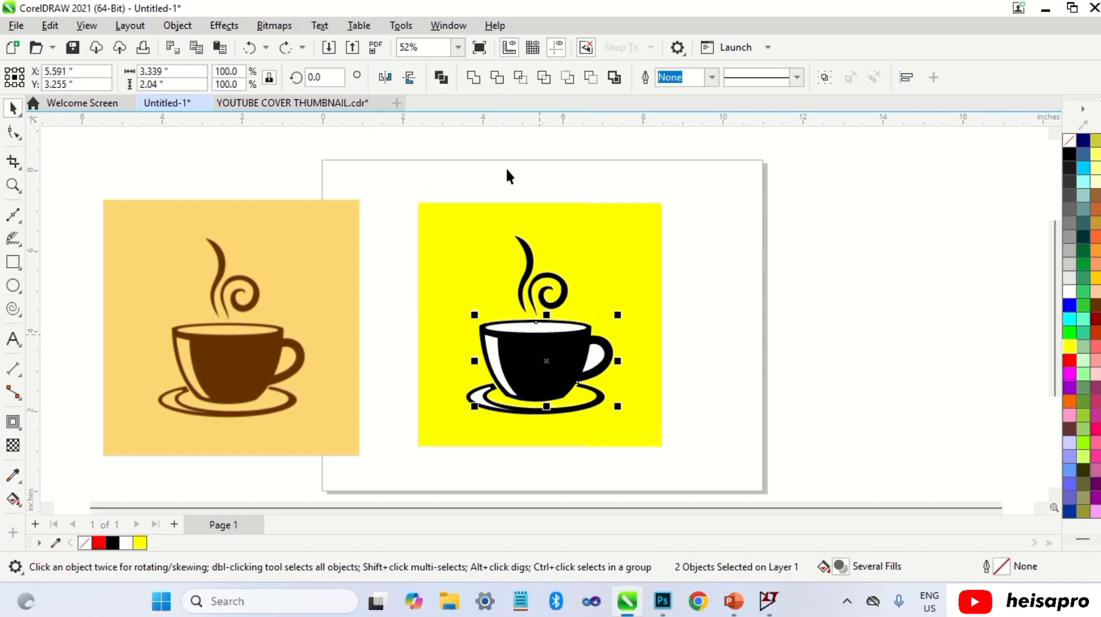
pyautogui.click(493, 82)
pyautogui.click(724, 242)
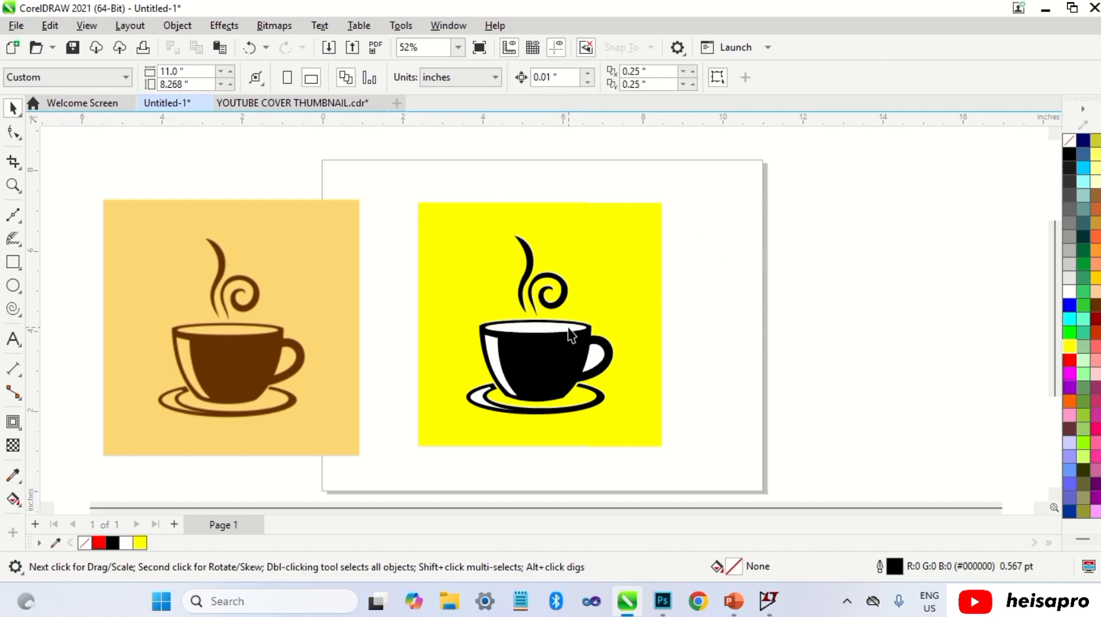
pyautogui.click(568, 328)
pyautogui.press('Delete')
# Step: Trim the handle's inner opening out of the cup and delete that inner shape
pyautogui.click(600, 356)
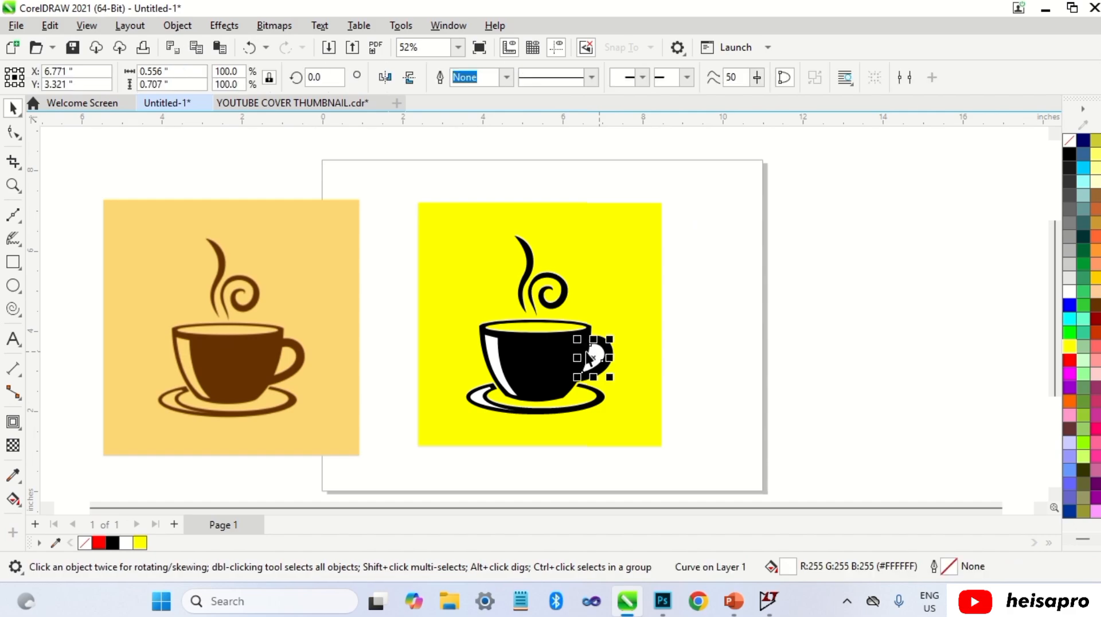
pyautogui.keyDown('shift'); pyautogui.click(558, 348); pyautogui.keyUp('shift')
pyautogui.click(494, 82)
pyautogui.click(670, 201)
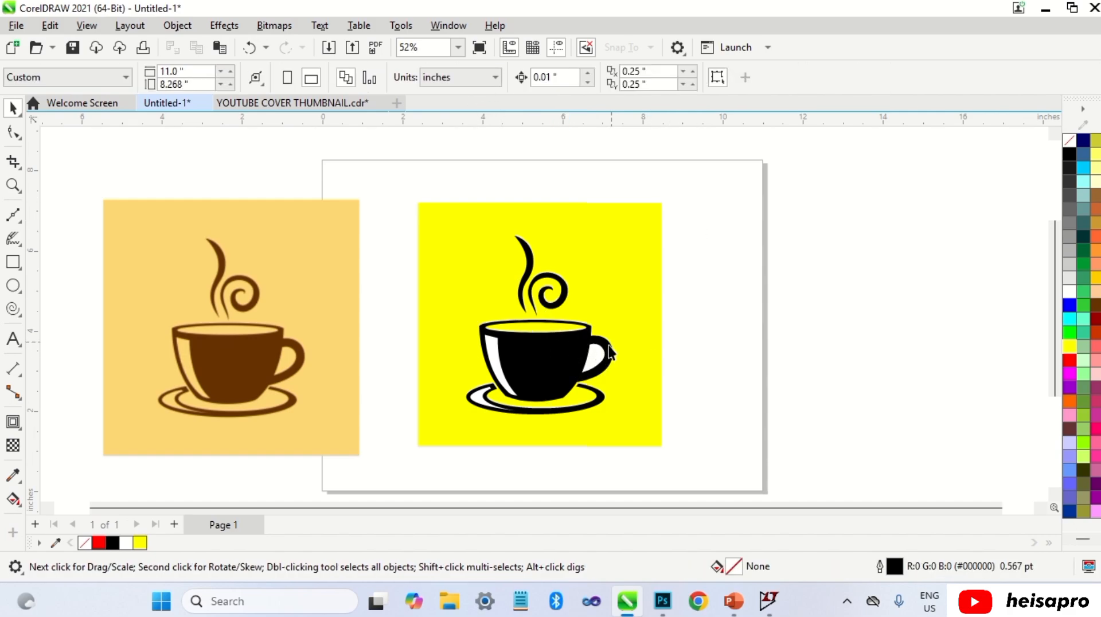
pyautogui.click(598, 348)
pyautogui.press('Delete')
# Step: Trim the cup's inner left side piece out of the cup and delete the piece
pyautogui.click(493, 361)
pyautogui.keyDown('shift'); pyautogui.click(546, 360); pyautogui.keyUp('shift')
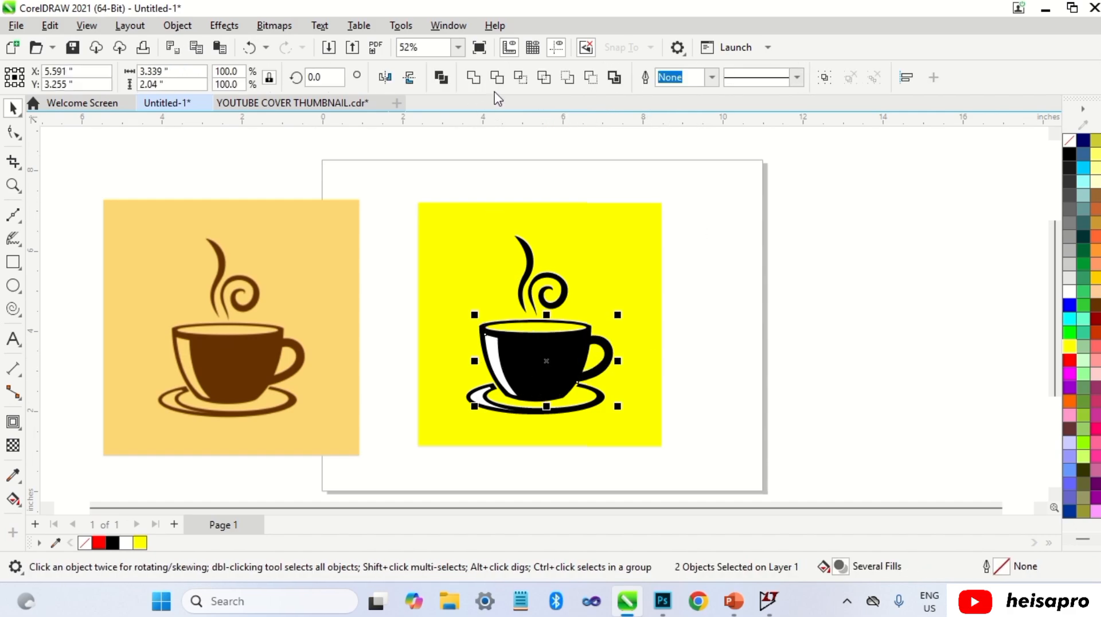
pyautogui.click(496, 81)
pyautogui.click(519, 177)
pyautogui.click(495, 349)
pyautogui.press('Delete')
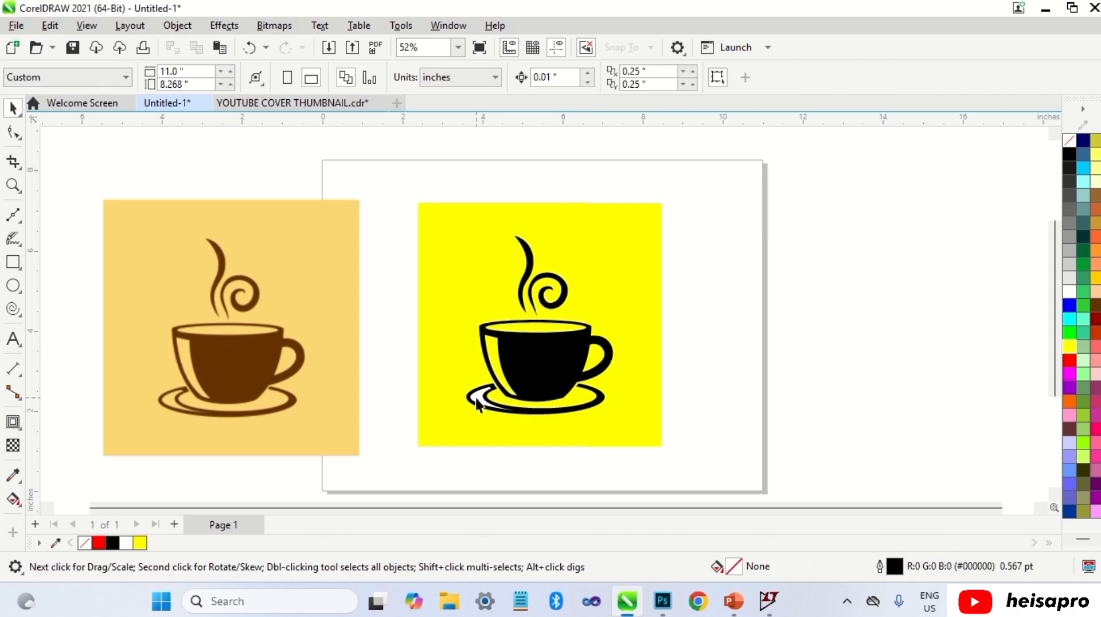
# Step: Trim the saucer's inner left piece out of the saucer and delete that piece
pyautogui.click(477, 400)
pyautogui.keyDown('shift'); pyautogui.click(555, 412); pyautogui.keyUp('shift')
pyautogui.click(497, 81)
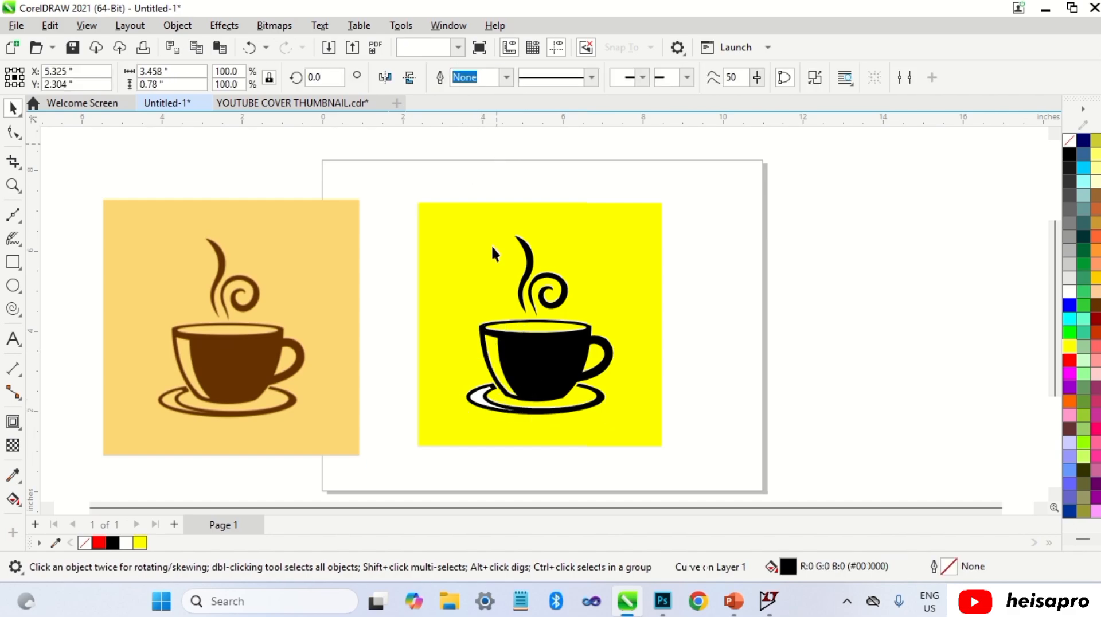
pyautogui.click(513, 391)
pyautogui.press('Delete')
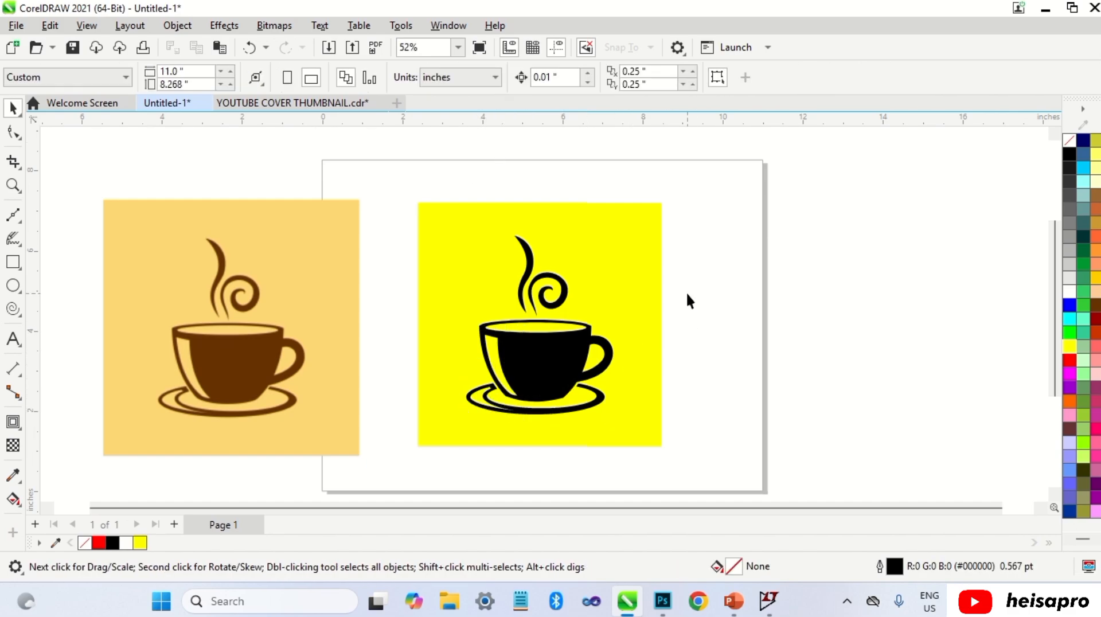
# Step: Fill the square background blue and all the cup and steam shapes white
pyautogui.click(622, 304)
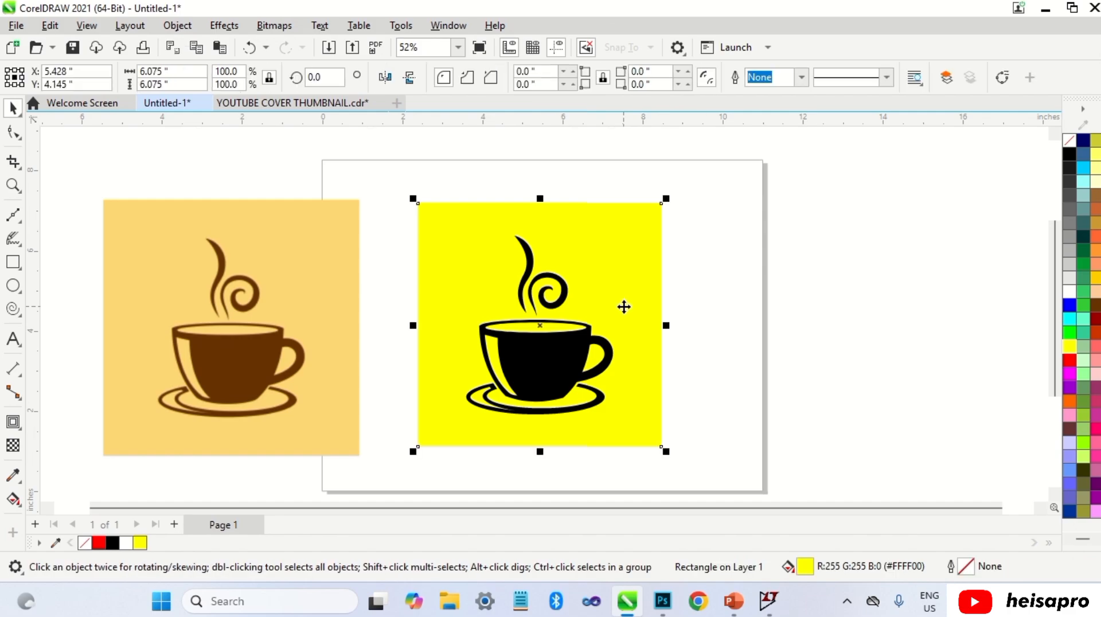
pyautogui.click(830, 280)
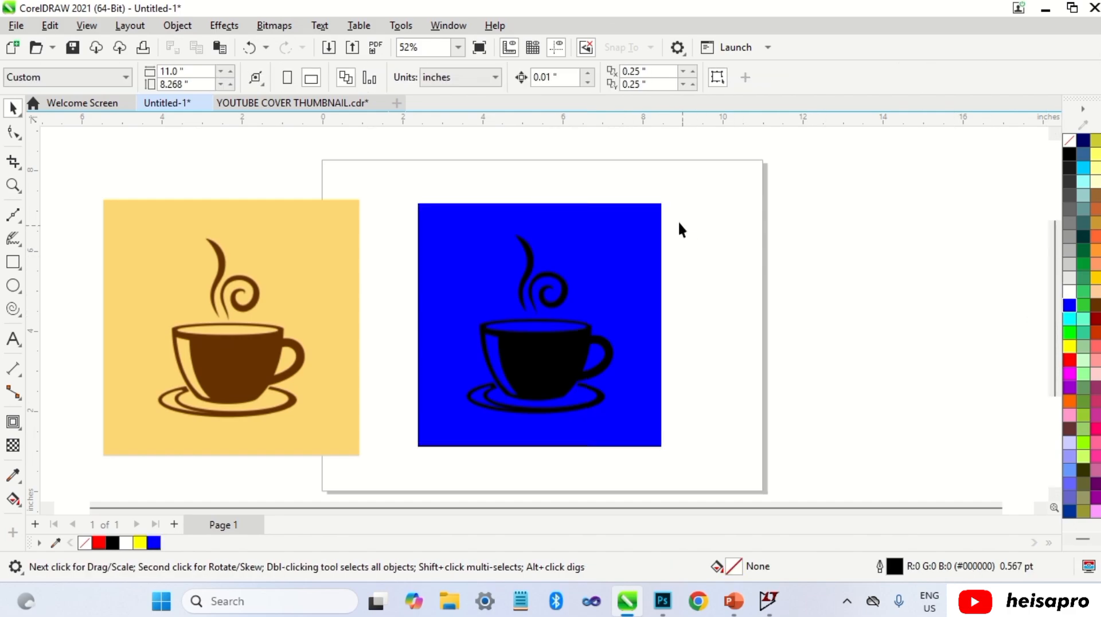
pyautogui.moveTo(450, 184); pyautogui.dragTo(633, 447)
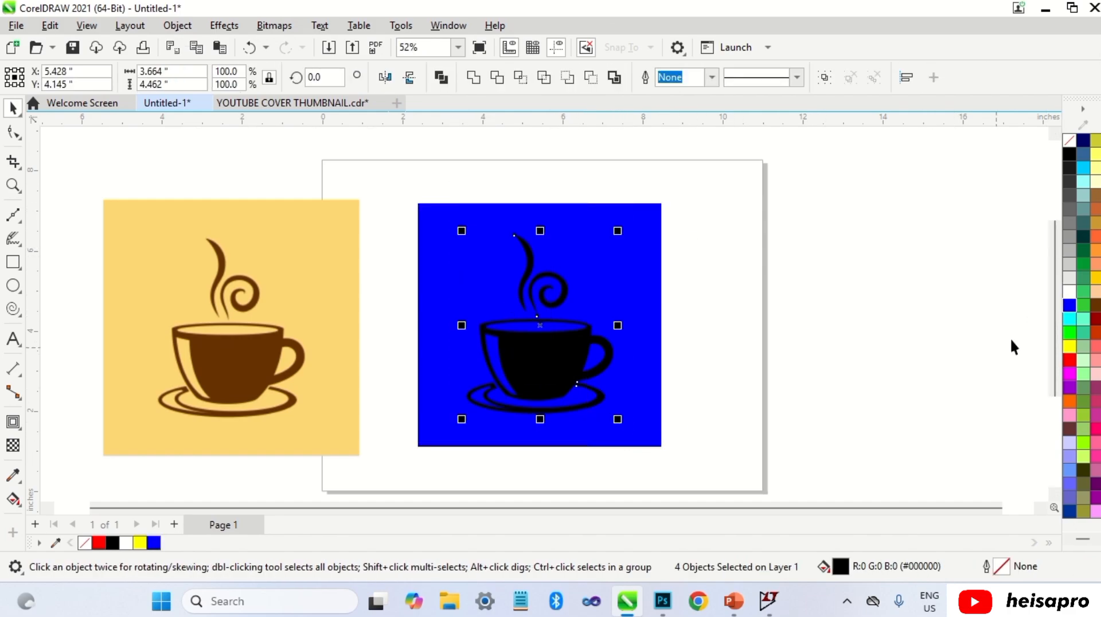
pyautogui.click(1069, 291)
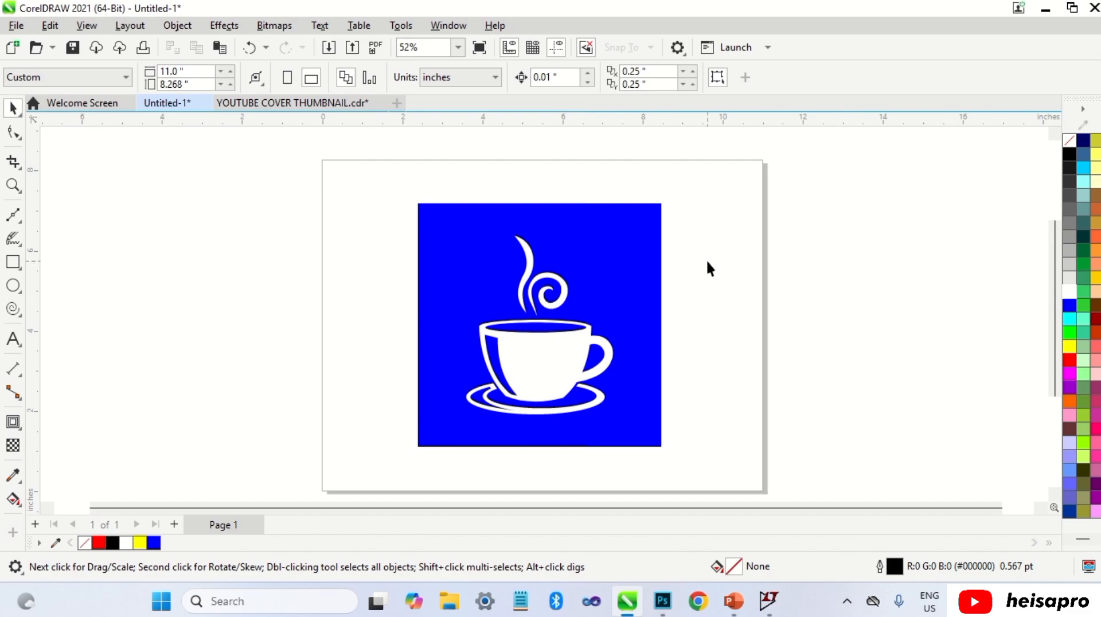